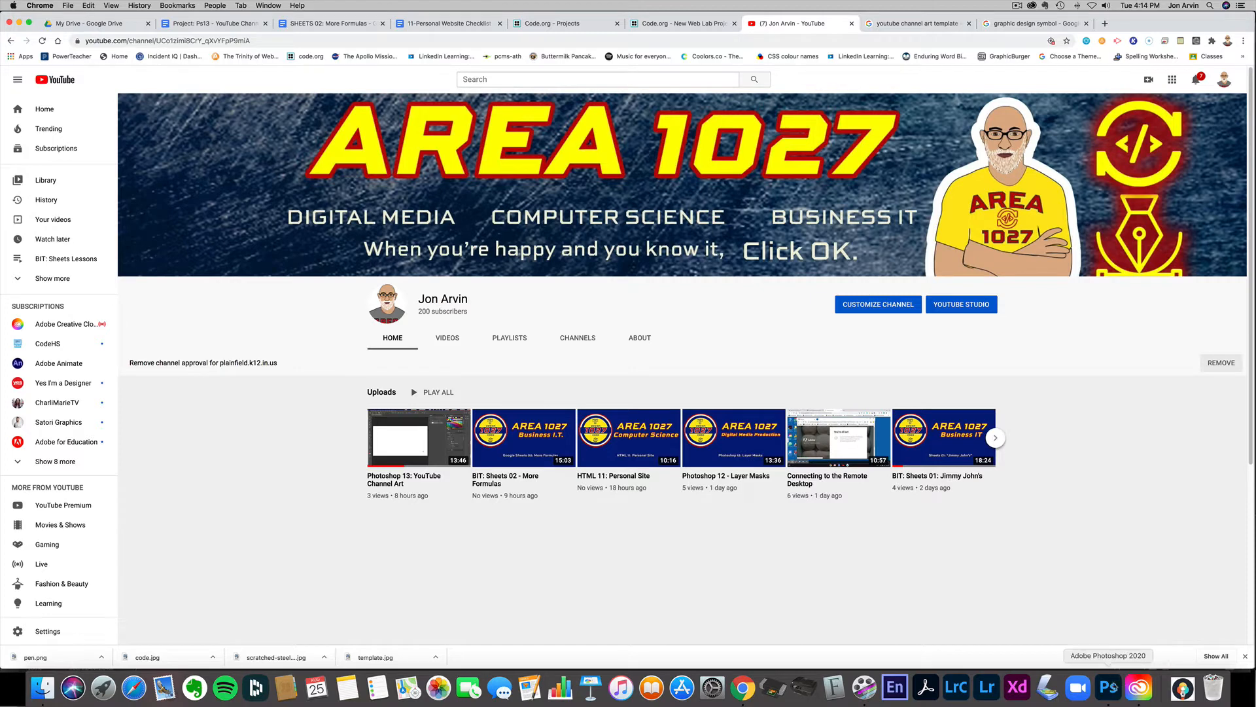
Step: Switch to Photoshop to work with the channel art template
{"action": "left_click", "coordinate": [1108, 687]}
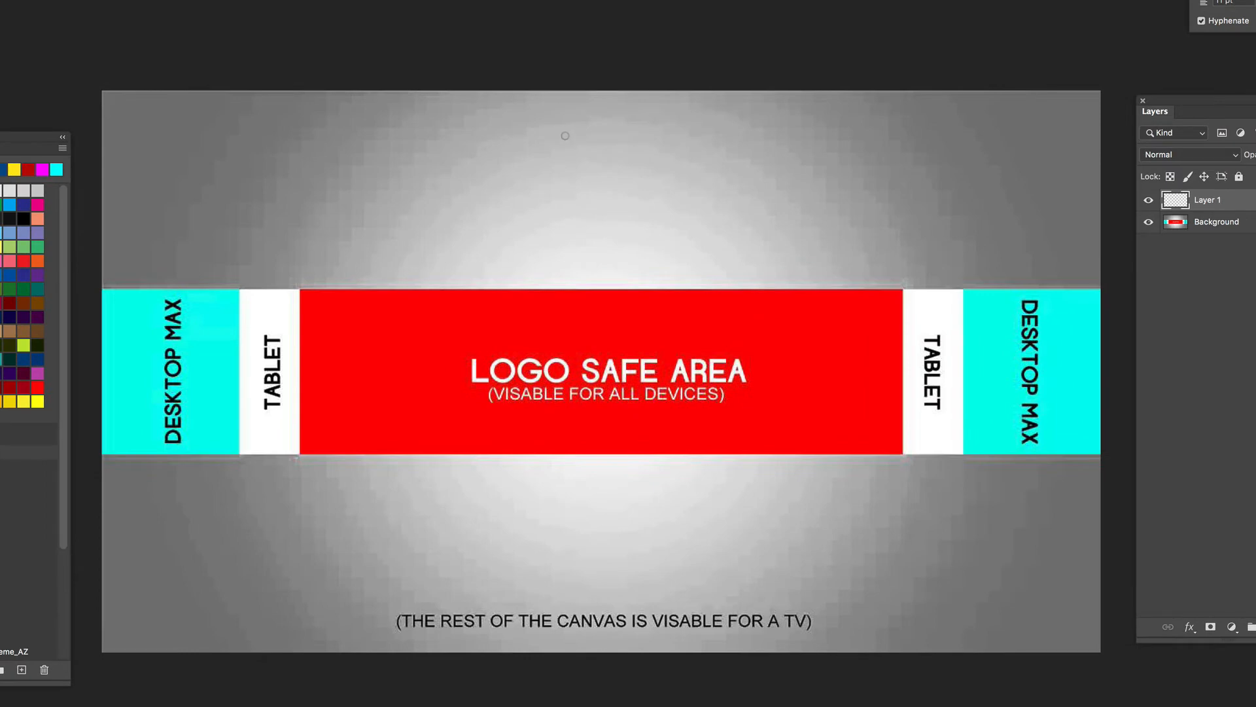
Step: Brush the size 2650 X 1440 in green above the safe area and draw a rough green outline around the canvas
{"action": "mouse_move", "coordinate": [492, 120]}
{"action": "left_mouse_down"}
{"action": "mouse_move", "coordinate": [502, 165]}
{"action": "mouse_move", "coordinate": [526, 169]}
{"action": "left_mouse_up"}
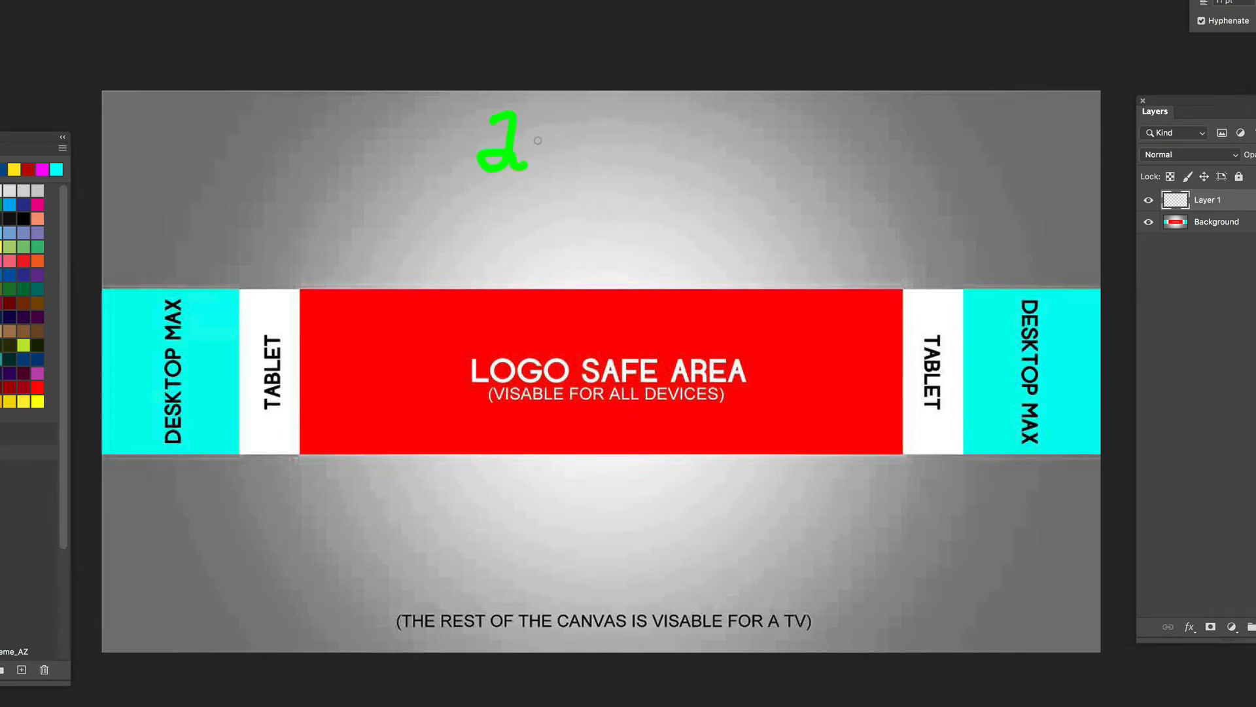
{"action": "mouse_move", "coordinate": [551, 117]}
{"action": "left_mouse_down"}
{"action": "mouse_move", "coordinate": [537, 139]}
{"action": "mouse_move", "coordinate": [548, 156]}
{"action": "left_mouse_up"}
{"action": "left_click_drag", "start_coordinate": [582, 117], "coordinate": [572, 162]}
{"action": "mouse_move", "coordinate": [588, 118]}
{"action": "left_mouse_down"}
{"action": "mouse_move", "coordinate": [622, 158]}
{"action": "mouse_move", "coordinate": [634, 130]}
{"action": "left_mouse_up"}
{"action": "left_click_drag", "start_coordinate": [714, 126], "coordinate": [745, 161]}
{"action": "left_click_drag", "start_coordinate": [743, 125], "coordinate": [711, 170]}
{"action": "mouse_move", "coordinate": [783, 131]}
{"action": "left_mouse_down"}
{"action": "mouse_move", "coordinate": [782, 162]}
{"action": "mouse_move", "coordinate": [827, 129]}
{"action": "mouse_move", "coordinate": [835, 168]}
{"action": "left_mouse_up"}
{"action": "mouse_move", "coordinate": [851, 119]}
{"action": "left_mouse_down"}
{"action": "mouse_move", "coordinate": [846, 137]}
{"action": "mouse_move", "coordinate": [878, 144]}
{"action": "left_mouse_up"}
{"action": "mouse_move", "coordinate": [884, 121]}
{"action": "left_mouse_down"}
{"action": "mouse_move", "coordinate": [886, 168]}
{"action": "mouse_move", "coordinate": [938, 128]}
{"action": "left_mouse_up"}
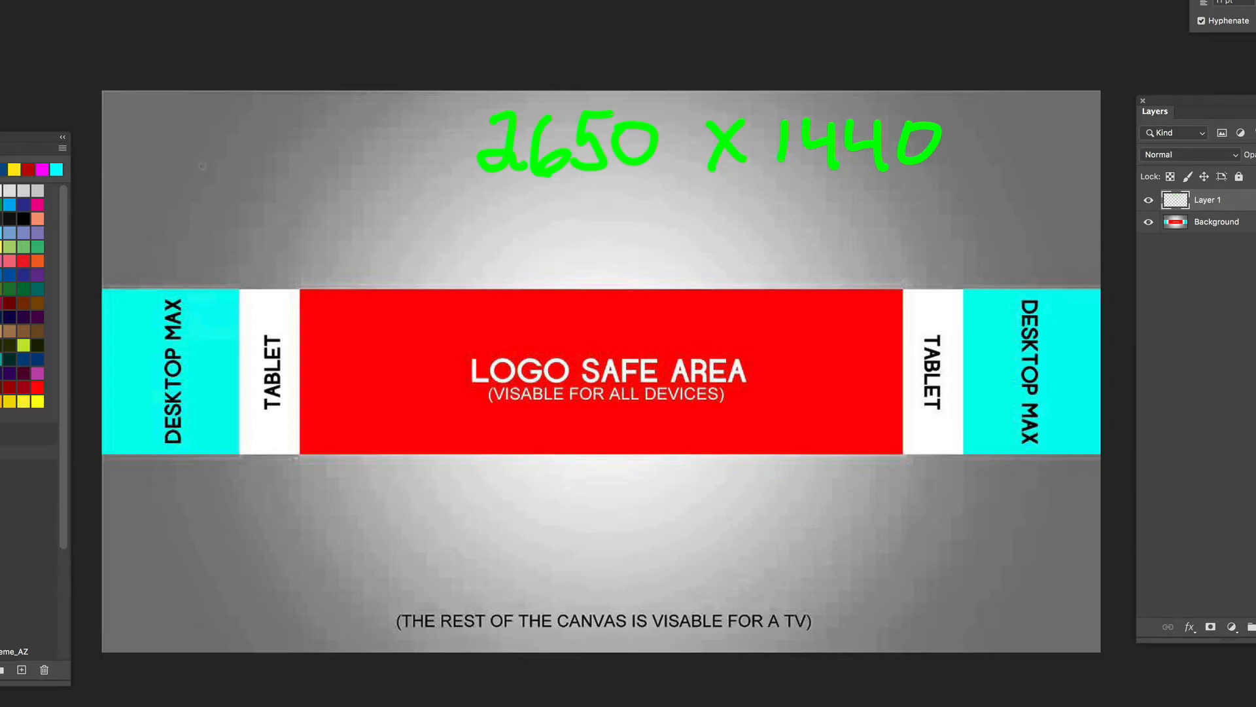
{"action": "mouse_move", "coordinate": [133, 116]}
{"action": "left_mouse_down"}
{"action": "mouse_move", "coordinate": [120, 616]}
{"action": "mouse_move", "coordinate": [682, 632]}
{"action": "mouse_move", "coordinate": [1003, 620]}
{"action": "mouse_move", "coordinate": [1043, 599]}
{"action": "mouse_move", "coordinate": [1063, 456]}
{"action": "mouse_move", "coordinate": [1034, 140]}
{"action": "mouse_move", "coordinate": [945, 115]}
{"action": "mouse_move", "coordinate": [756, 98]}
{"action": "mouse_move", "coordinate": [89, 134]}
{"action": "left_mouse_up"}
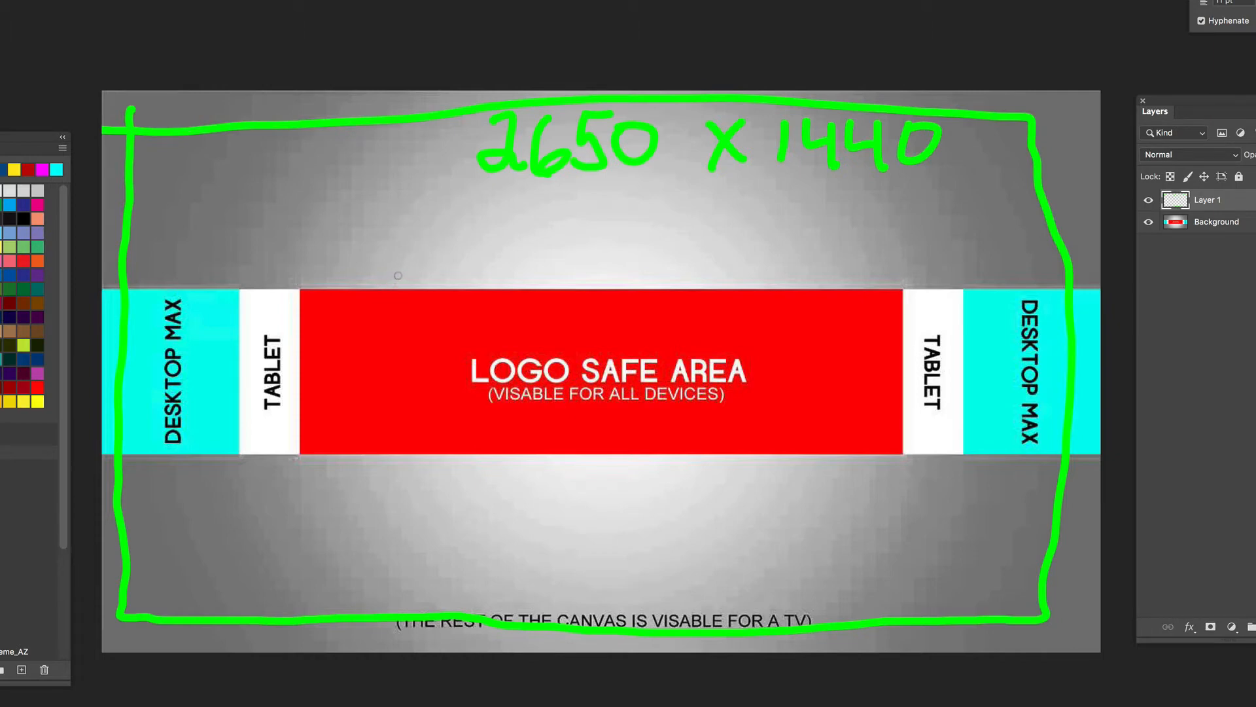
Step: Undo the green canvas outline and all the handwritten size strokes on Layer 1
{"action": "key", "text": "ctrl+z"}
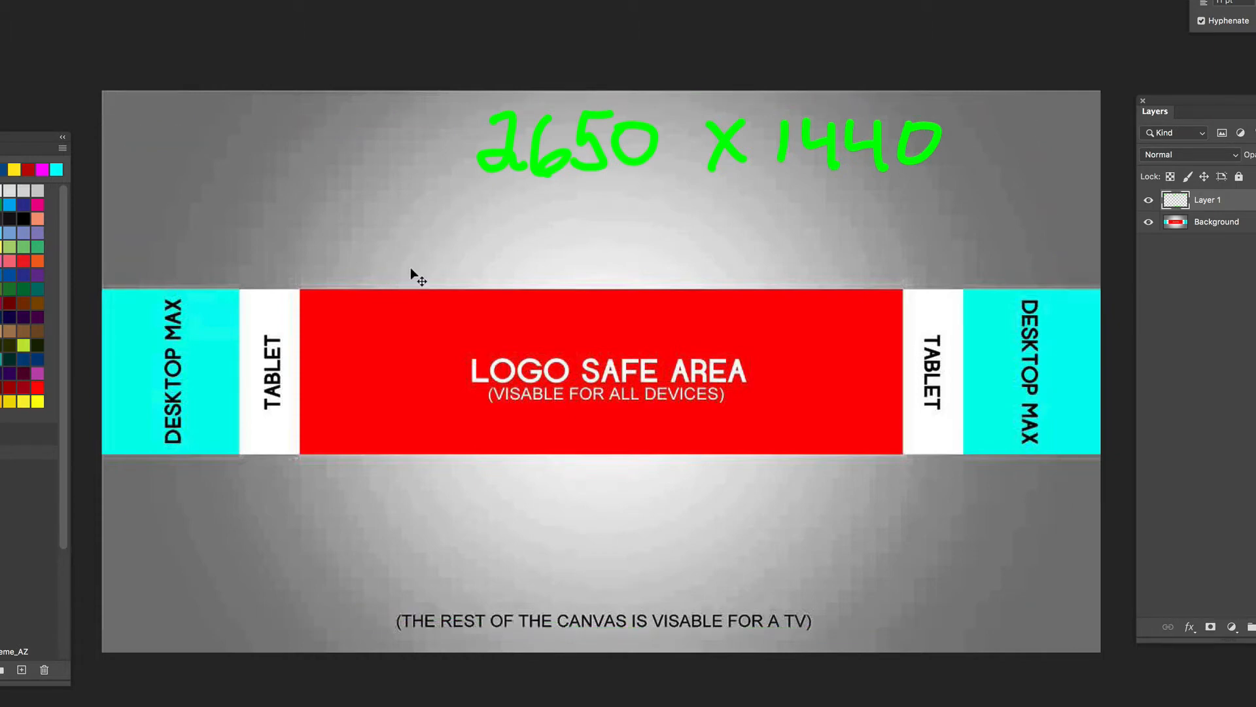
{"action": "key", "text": "ctrl+z"}
{"action": "key", "text": "ctrl+z"}
{"action": "key", "text": "ctrl+z"}
{"action": "key", "text": "ctrl+z"}
{"action": "key", "text": "ctrl+z"}
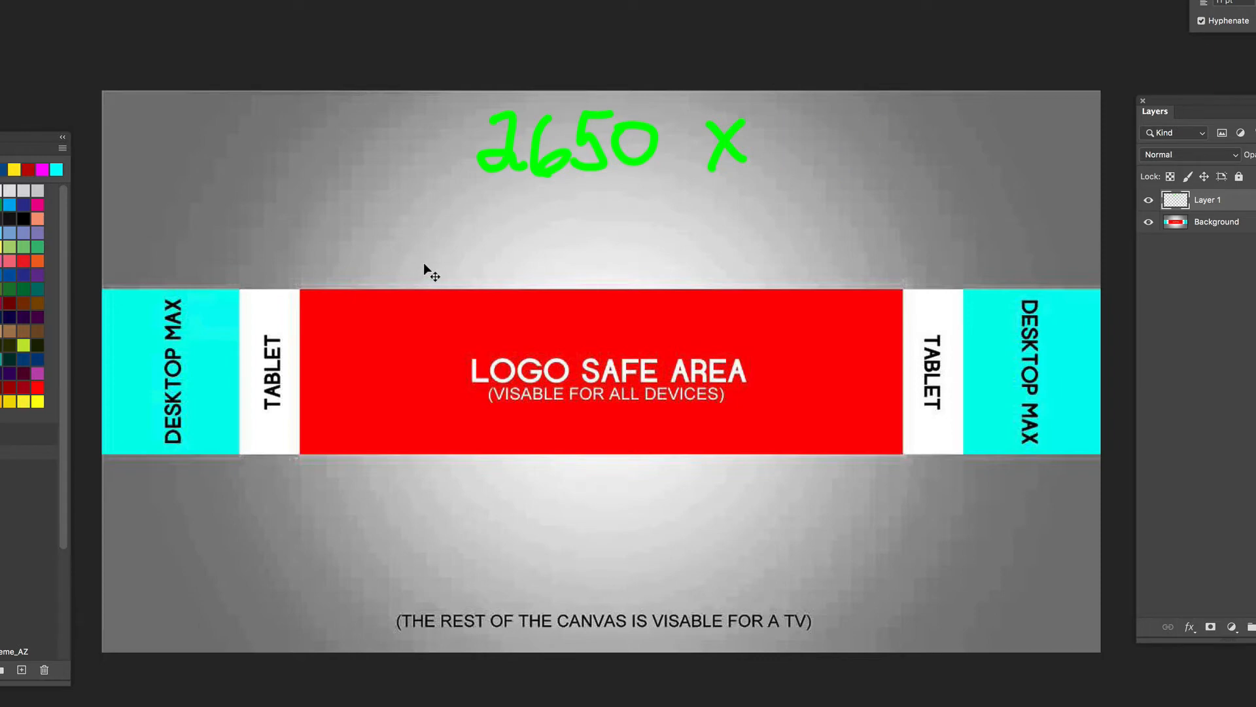
{"action": "key", "text": "ctrl+z"}
{"action": "key", "text": "ctrl+z"}
{"action": "key", "text": "ctrl+z"}
{"action": "key", "text": "ctrl+z"}
{"action": "key", "text": "ctrl+z"}
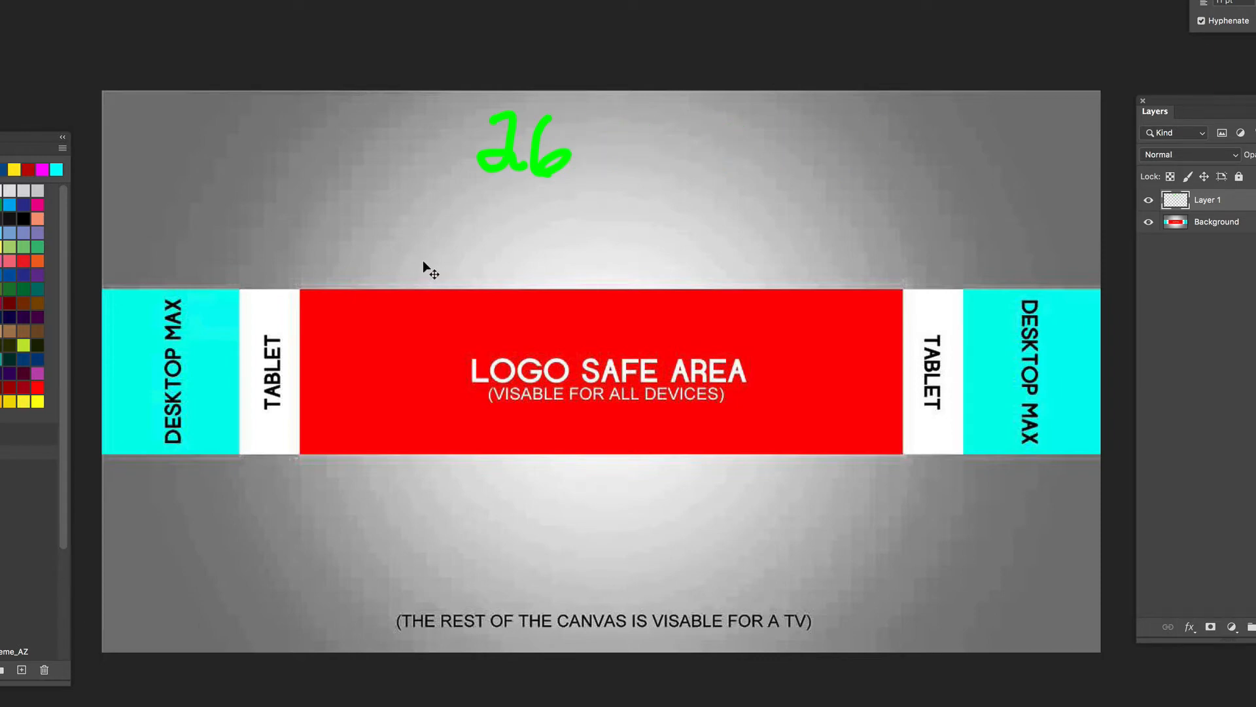
{"action": "key", "text": "ctrl+z"}
{"action": "key", "text": "ctrl+z"}
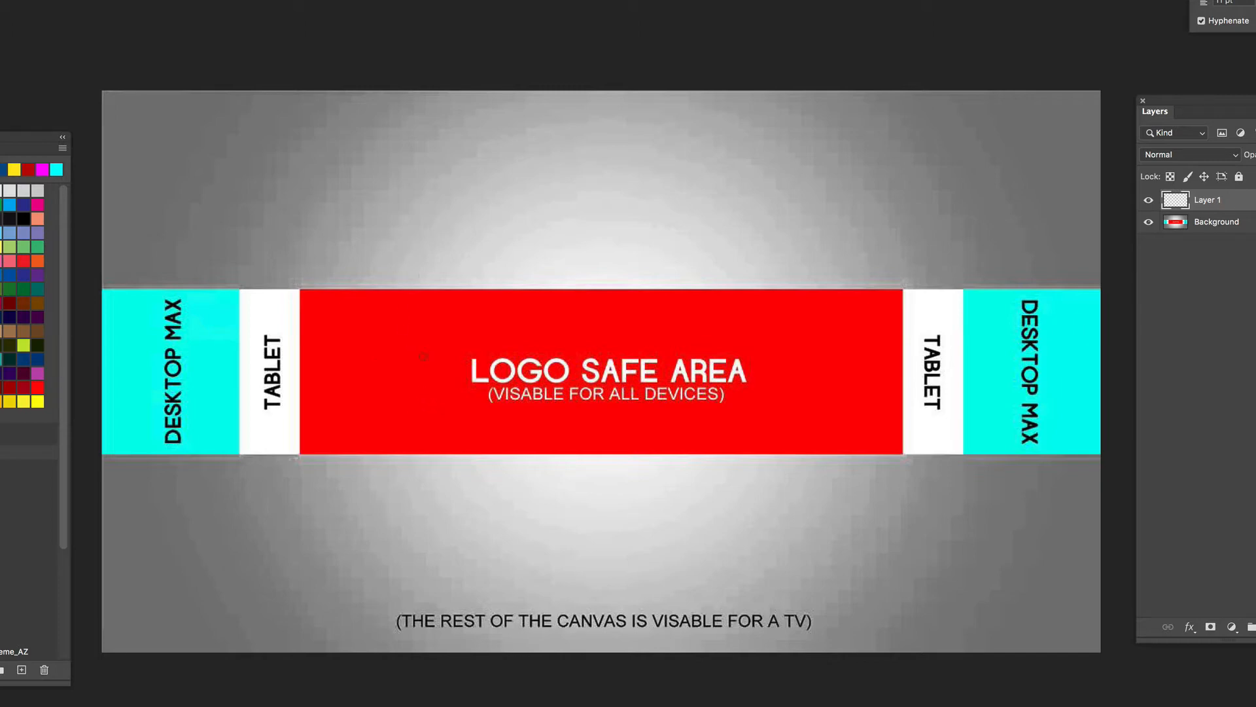
Step: Scribble green brush marks across the gray TV-only areas above and below the template's middle band on Layer 1
{"action": "mouse_move", "coordinate": [298, 608]}
{"action": "left_mouse_down"}
{"action": "mouse_move", "coordinate": [369, 605]}
{"action": "mouse_move", "coordinate": [377, 619]}
{"action": "mouse_move", "coordinate": [338, 642]}
{"action": "mouse_move", "coordinate": [362, 632]}
{"action": "left_mouse_up"}
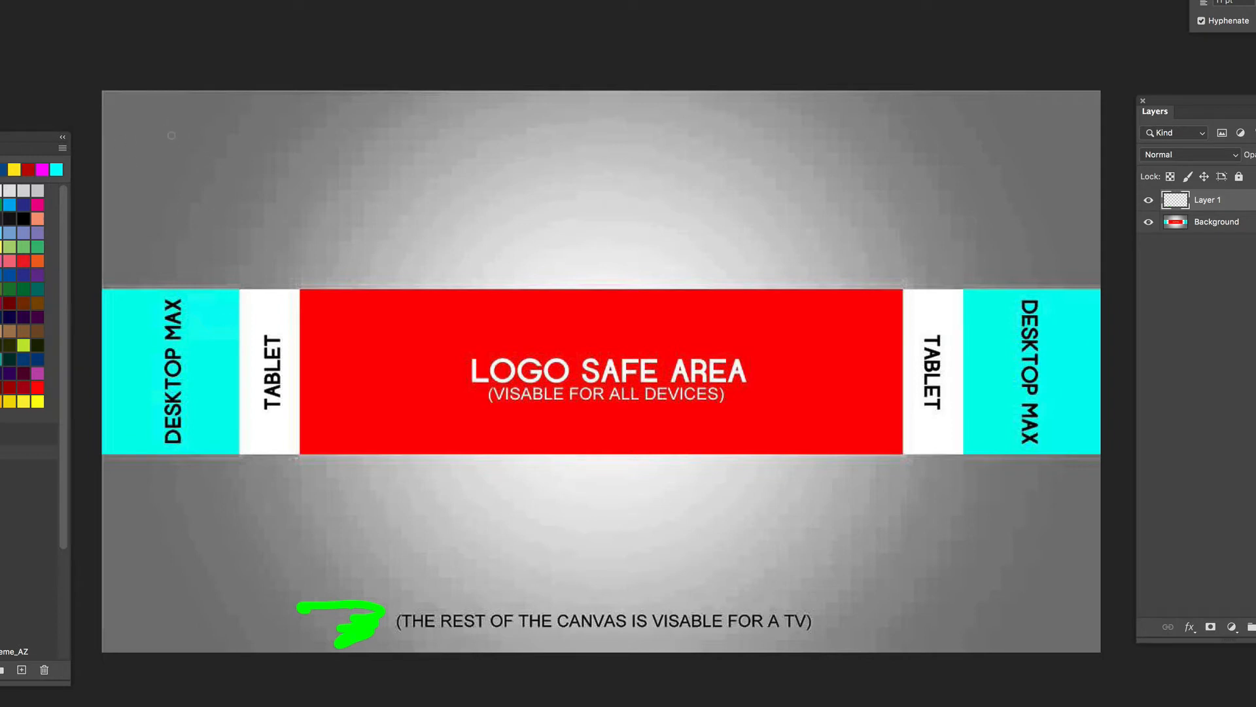
{"action": "mouse_move", "coordinate": [158, 121]}
{"action": "left_mouse_down"}
{"action": "mouse_move", "coordinate": [219, 157]}
{"action": "mouse_move", "coordinate": [174, 171]}
{"action": "left_mouse_up"}
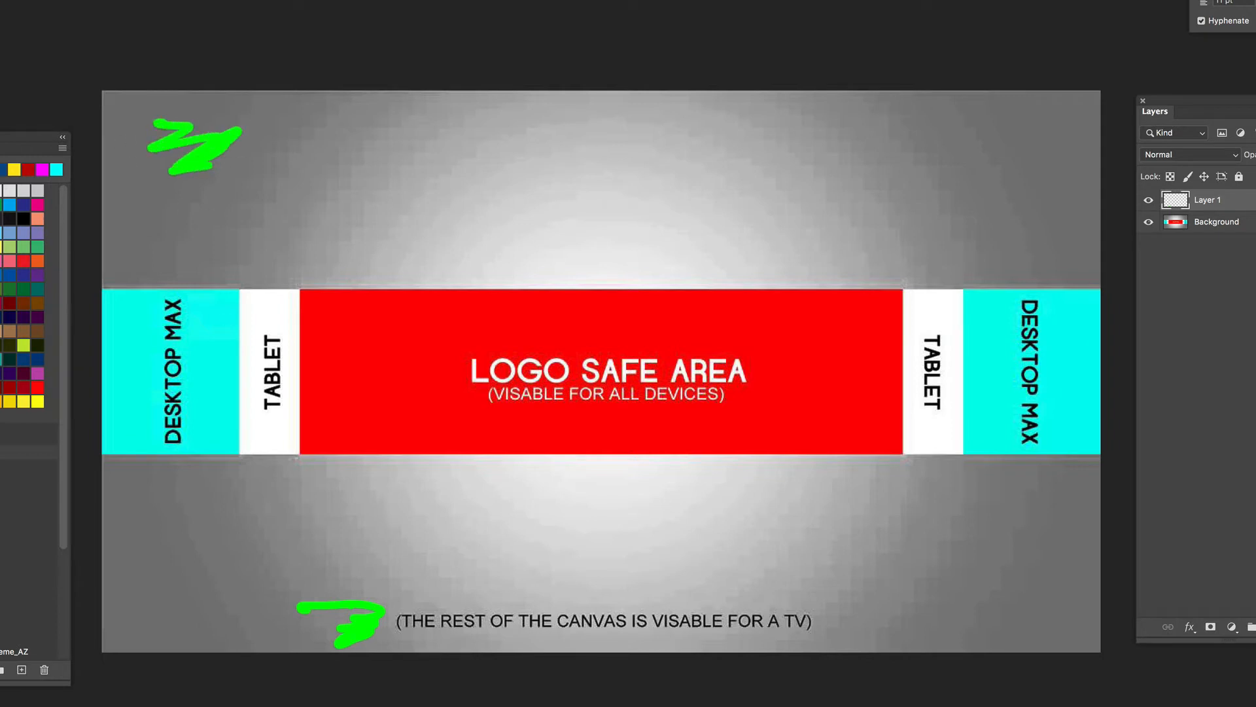
{"action": "left_click_drag", "start_coordinate": [942, 136], "coordinate": [895, 195]}
{"action": "mouse_move", "coordinate": [921, 681]}
{"action": "left_mouse_down"}
{"action": "mouse_move", "coordinate": [977, 553]}
{"action": "mouse_move", "coordinate": [903, 612]}
{"action": "left_mouse_up"}
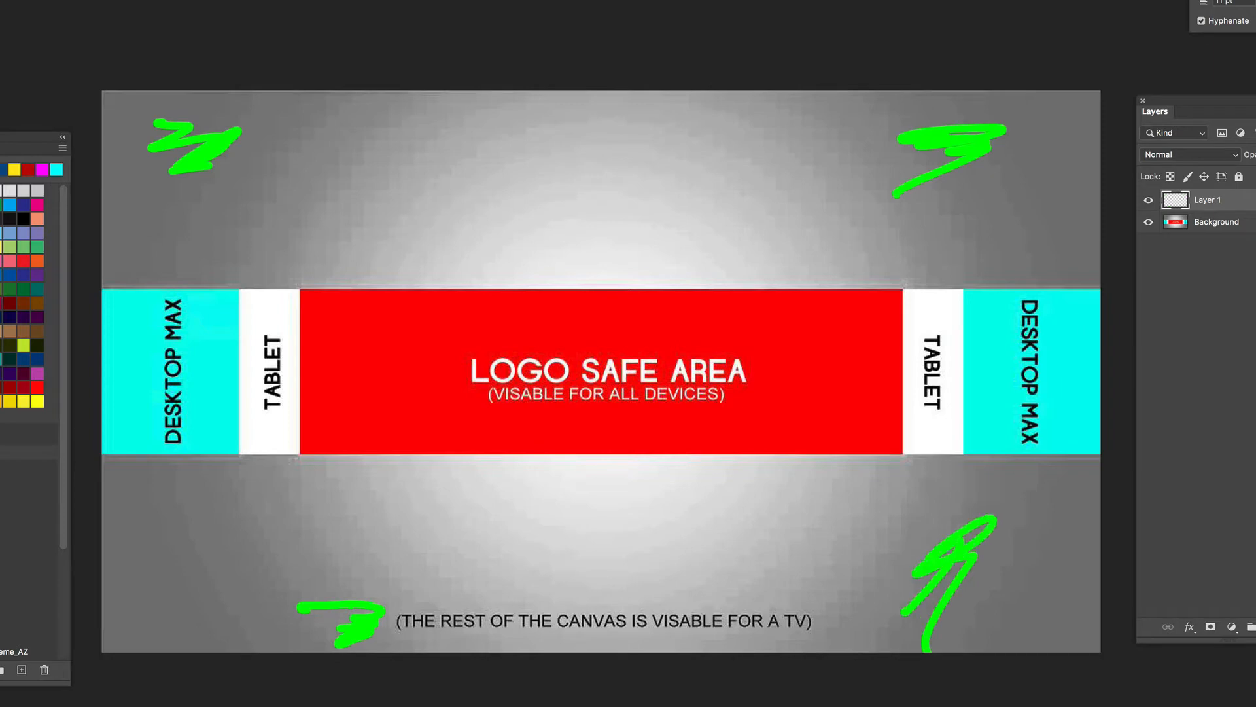
{"action": "mouse_move", "coordinate": [512, 518]}
{"action": "left_mouse_down"}
{"action": "mouse_move", "coordinate": [404, 513]}
{"action": "mouse_move", "coordinate": [346, 540]}
{"action": "left_mouse_up"}
{"action": "left_click_drag", "start_coordinate": [130, 599], "coordinate": [201, 607]}
{"action": "mouse_move", "coordinate": [241, 552]}
{"action": "left_mouse_down"}
{"action": "mouse_move", "coordinate": [301, 511]}
{"action": "mouse_move", "coordinate": [297, 564]}
{"action": "left_mouse_up"}
{"action": "mouse_move", "coordinate": [558, 585]}
{"action": "left_mouse_down"}
{"action": "mouse_move", "coordinate": [586, 561]}
{"action": "mouse_move", "coordinate": [653, 582]}
{"action": "left_mouse_up"}
{"action": "left_click_drag", "start_coordinate": [797, 570], "coordinate": [818, 556]}
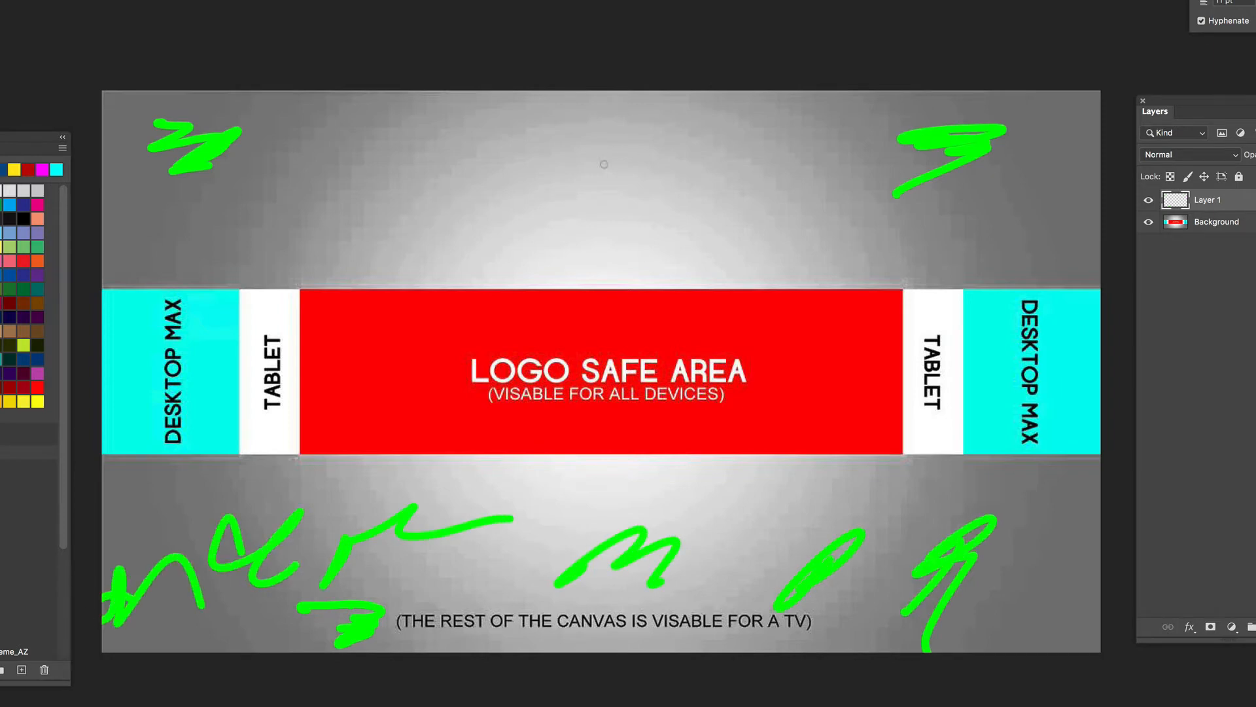
{"action": "mouse_move", "coordinate": [579, 174]}
{"action": "left_mouse_down"}
{"action": "mouse_move", "coordinate": [361, 226]}
{"action": "mouse_move", "coordinate": [378, 231]}
{"action": "left_mouse_up"}
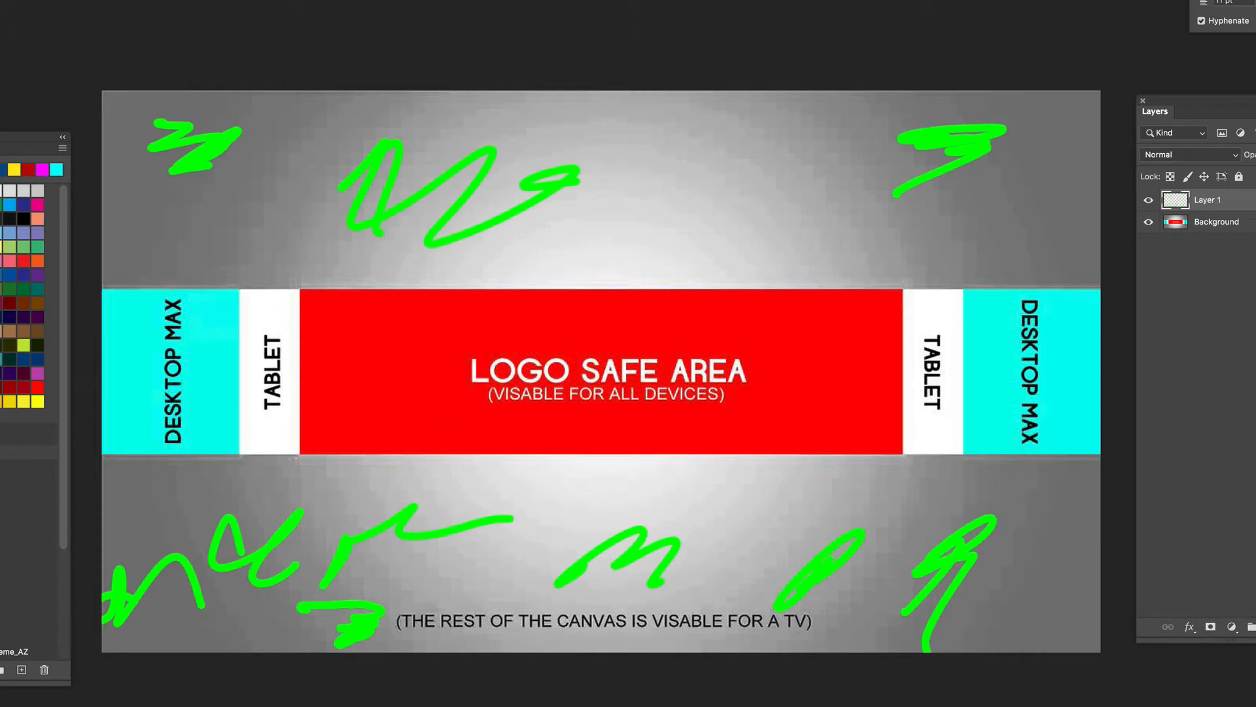
Step: Hide Layer 1 and scribble green marks near both ends of the red logo safe area on a new layer
{"action": "left_click", "coordinate": [1255, 626]}
{"action": "left_click", "coordinate": [1149, 222]}
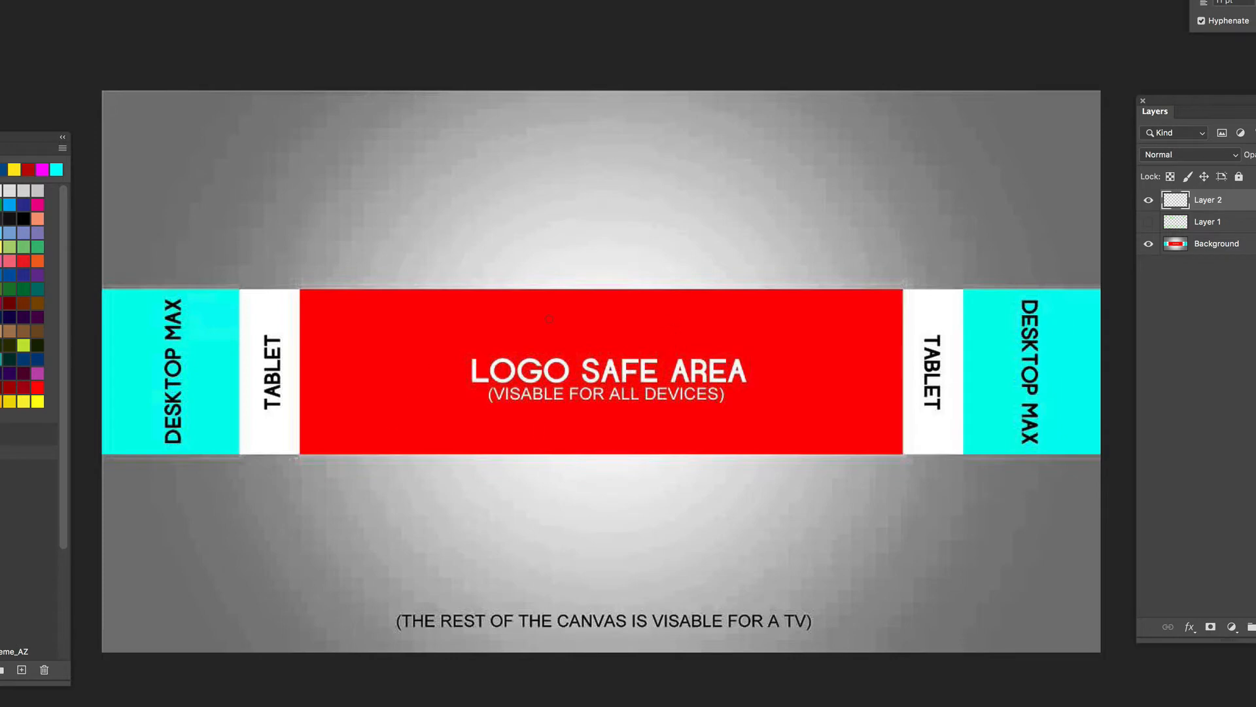
{"action": "mouse_move", "coordinate": [347, 311]}
{"action": "left_mouse_down"}
{"action": "mouse_move", "coordinate": [429, 407]}
{"action": "mouse_move", "coordinate": [465, 392]}
{"action": "left_mouse_up"}
{"action": "mouse_move", "coordinate": [726, 338]}
{"action": "left_mouse_down"}
{"action": "mouse_move", "coordinate": [736, 393]}
{"action": "mouse_move", "coordinate": [795, 343]}
{"action": "mouse_move", "coordinate": [874, 353]}
{"action": "mouse_move", "coordinate": [857, 390]}
{"action": "left_mouse_up"}
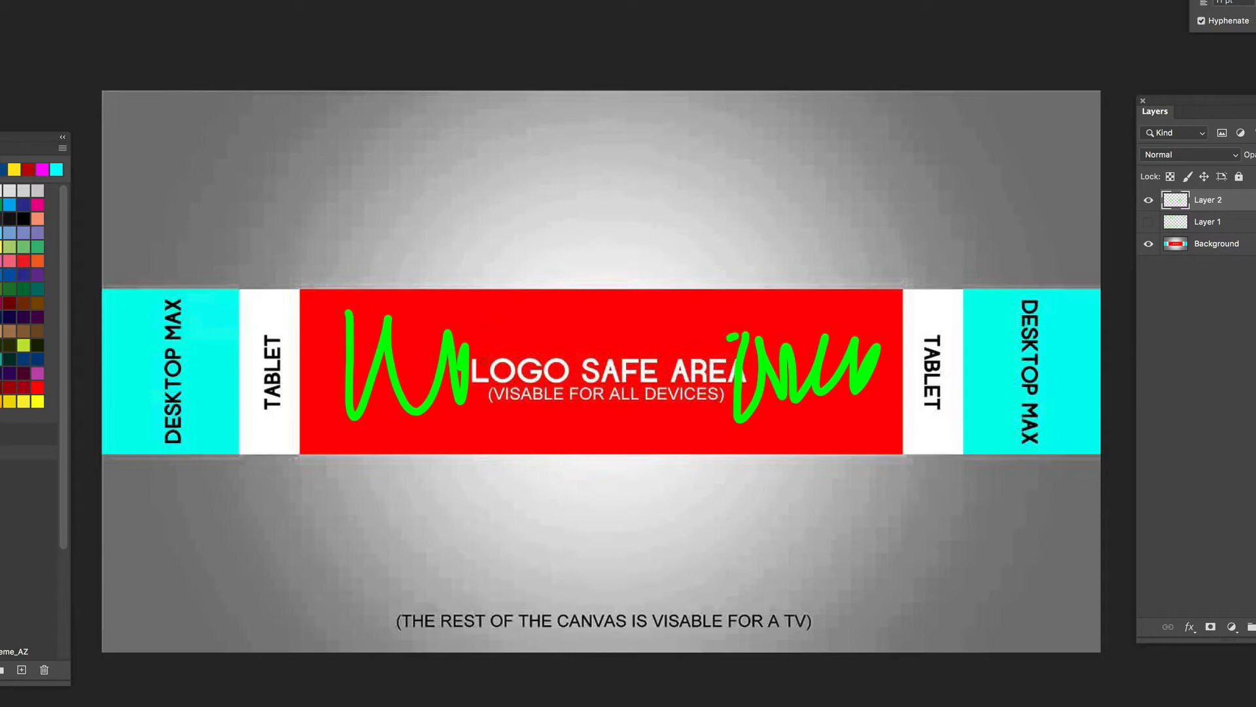
Step: Outline the red logo safe area in green and mark the upper edge of both tablet strips
{"action": "mouse_move", "coordinate": [488, 289]}
{"action": "left_mouse_down"}
{"action": "mouse_move", "coordinate": [324, 284]}
{"action": "mouse_move", "coordinate": [313, 360]}
{"action": "left_mouse_up"}
{"action": "mouse_move", "coordinate": [326, 453]}
{"action": "left_mouse_down"}
{"action": "mouse_move", "coordinate": [676, 469]}
{"action": "mouse_move", "coordinate": [899, 451]}
{"action": "mouse_move", "coordinate": [908, 407]}
{"action": "mouse_move", "coordinate": [871, 279]}
{"action": "mouse_move", "coordinate": [465, 288]}
{"action": "left_mouse_up"}
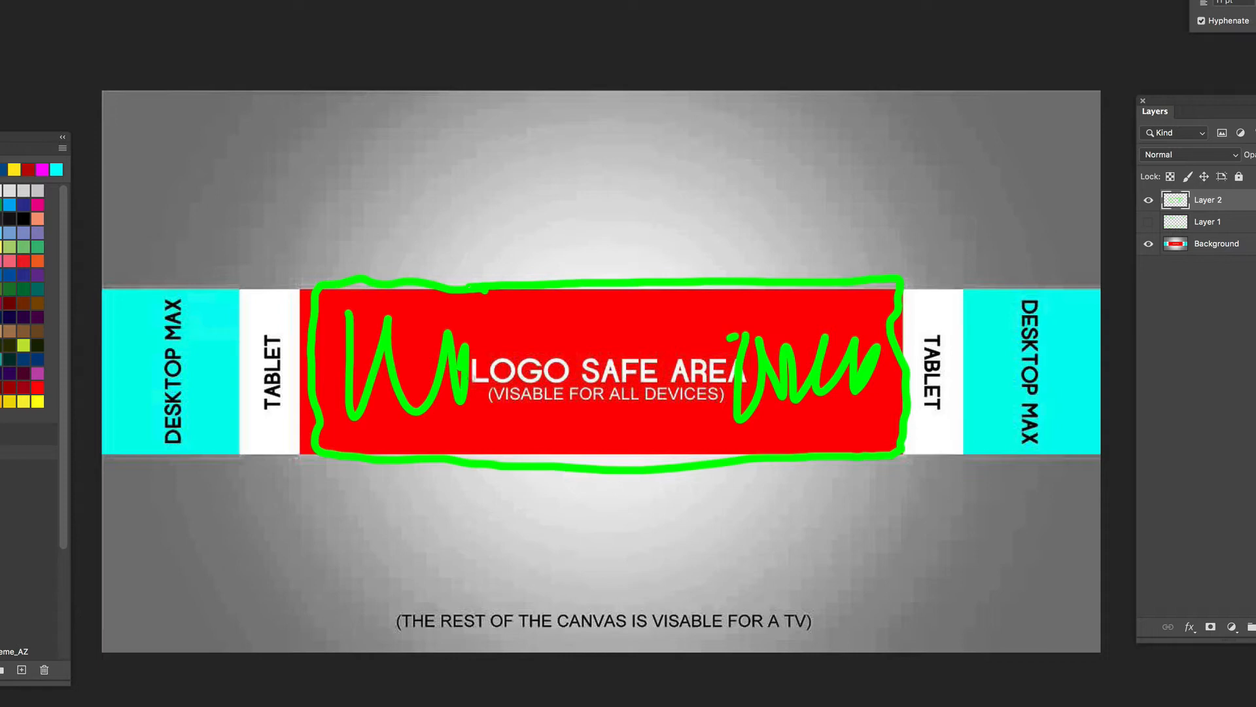
{"action": "left_click_drag", "start_coordinate": [275, 299], "coordinate": [300, 299]}
{"action": "mouse_move", "coordinate": [913, 303]}
{"action": "left_mouse_down"}
{"action": "mouse_move", "coordinate": [962, 295]}
{"action": "mouse_move", "coordinate": [890, 301]}
{"action": "left_mouse_up"}
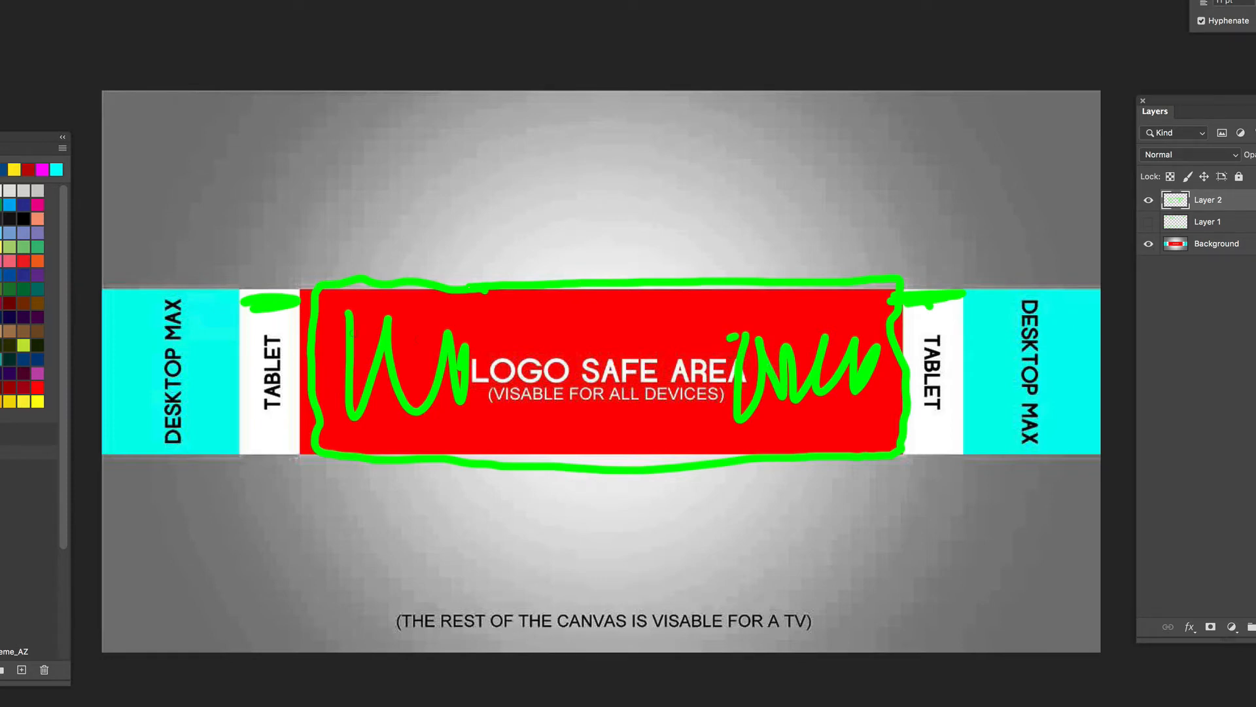
Step: Outline the full-width desktop band in green and scribble marks in the gray areas above and below it
{"action": "mouse_move", "coordinate": [252, 290]}
{"action": "left_mouse_down"}
{"action": "mouse_move", "coordinate": [98, 286]}
{"action": "mouse_move", "coordinate": [223, 283]}
{"action": "mouse_move", "coordinate": [106, 282]}
{"action": "mouse_move", "coordinate": [104, 450]}
{"action": "mouse_move", "coordinate": [131, 472]}
{"action": "mouse_move", "coordinate": [1103, 449]}
{"action": "left_mouse_up"}
{"action": "mouse_move", "coordinate": [1099, 281]}
{"action": "left_mouse_down"}
{"action": "mouse_move", "coordinate": [832, 269]}
{"action": "mouse_move", "coordinate": [149, 283]}
{"action": "mouse_move", "coordinate": [451, 285]}
{"action": "left_mouse_up"}
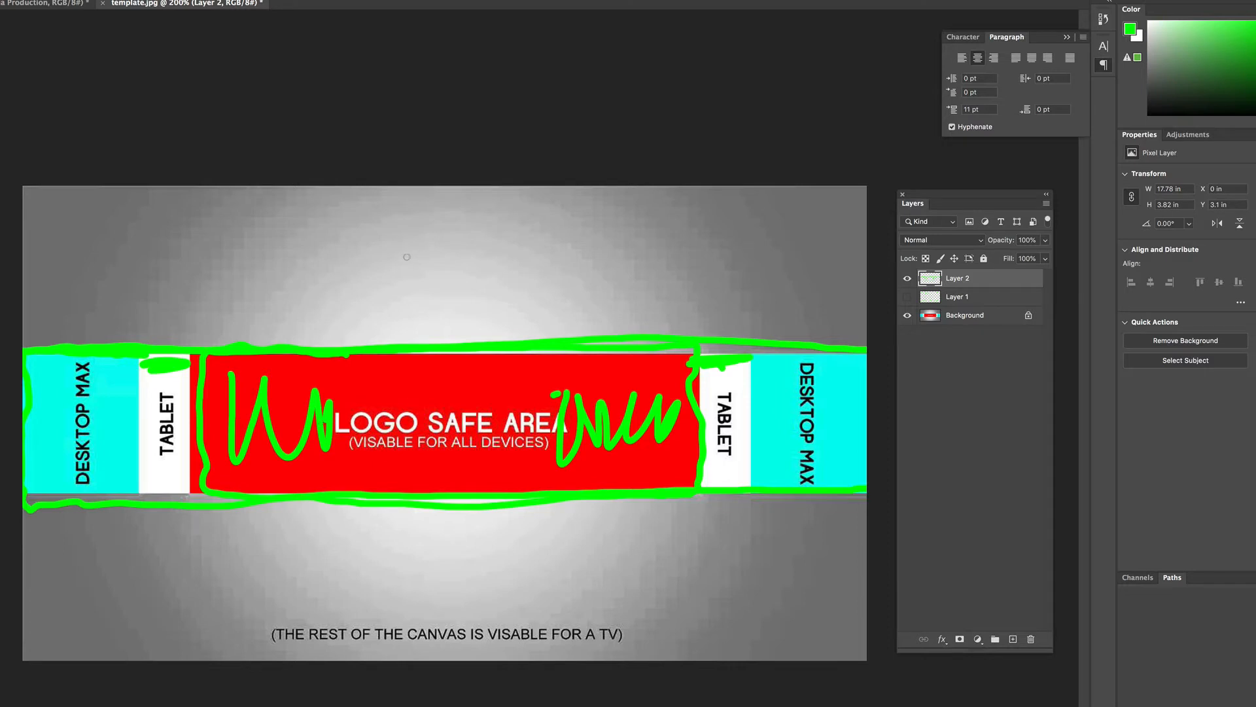
{"action": "left_click_drag", "start_coordinate": [398, 223], "coordinate": [530, 226]}
{"action": "mouse_move", "coordinate": [387, 597]}
{"action": "left_mouse_down"}
{"action": "mouse_move", "coordinate": [475, 603]}
{"action": "mouse_move", "coordinate": [531, 588]}
{"action": "mouse_move", "coordinate": [602, 590]}
{"action": "left_mouse_up"}
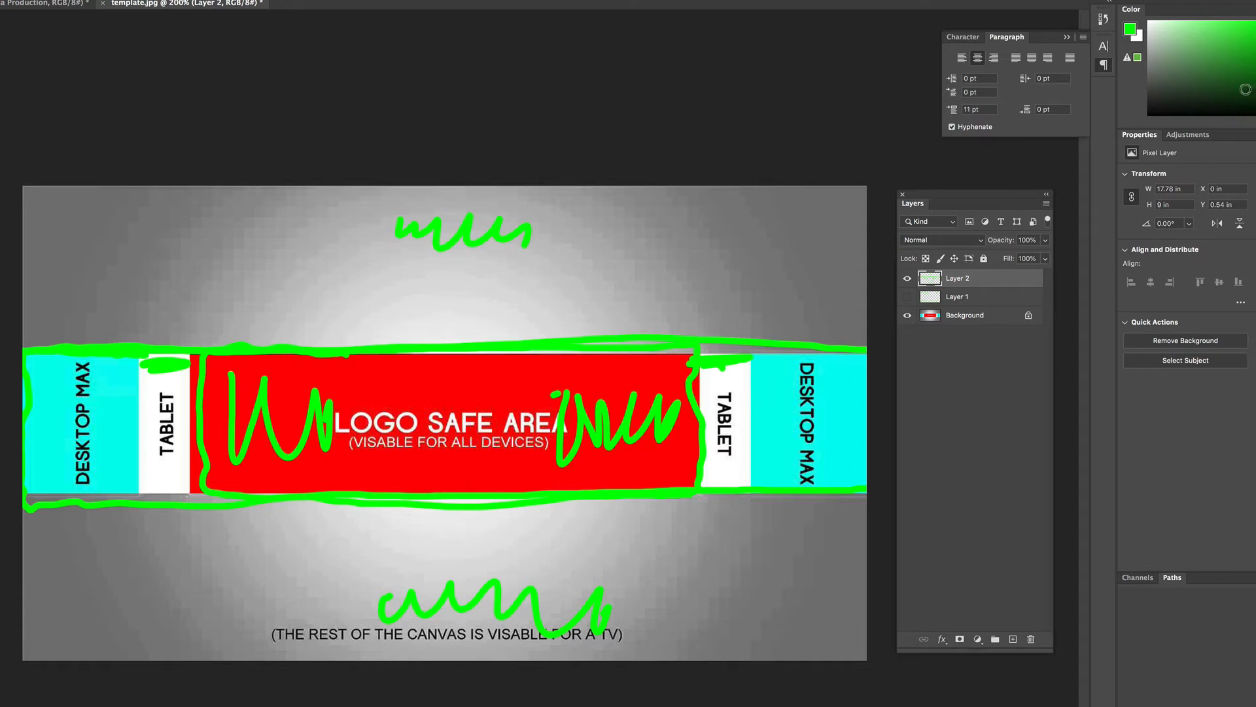
Step: Change the brush color to near-black and outline the full-width desktop band again
{"action": "left_click", "coordinate": [1211, 108]}
{"action": "mouse_move", "coordinate": [247, 352]}
{"action": "left_mouse_down"}
{"action": "mouse_move", "coordinate": [95, 349]}
{"action": "mouse_move", "coordinate": [26, 374]}
{"action": "mouse_move", "coordinate": [39, 514]}
{"action": "mouse_move", "coordinate": [868, 503]}
{"action": "left_mouse_up"}
{"action": "mouse_move", "coordinate": [866, 345]}
{"action": "left_mouse_down"}
{"action": "mouse_move", "coordinate": [526, 330]}
{"action": "mouse_move", "coordinate": [147, 341]}
{"action": "left_mouse_up"}
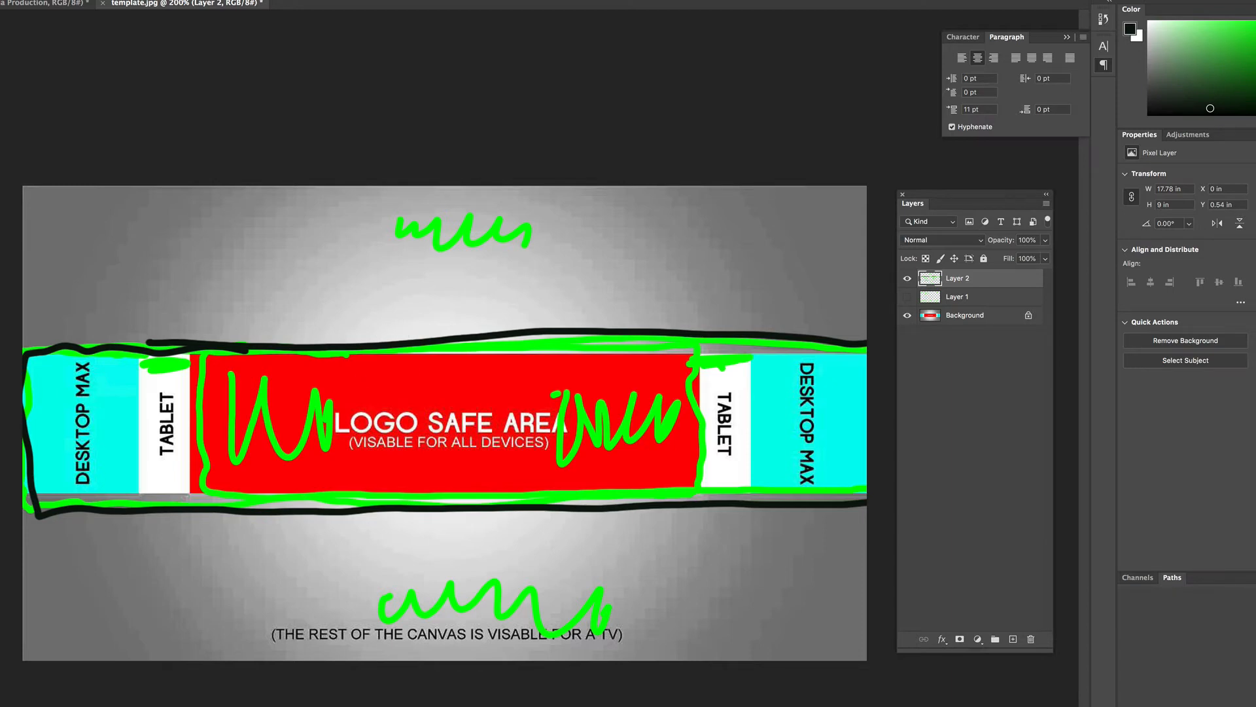
Step: Draw a black X near each of the four corners of the gray TV-only area
{"action": "left_click_drag", "start_coordinate": [142, 213], "coordinate": [211, 268]}
{"action": "left_click_drag", "start_coordinate": [194, 210], "coordinate": [133, 274]}
{"action": "left_click_drag", "start_coordinate": [674, 241], "coordinate": [765, 296]}
{"action": "left_click_drag", "start_coordinate": [738, 233], "coordinate": [658, 306]}
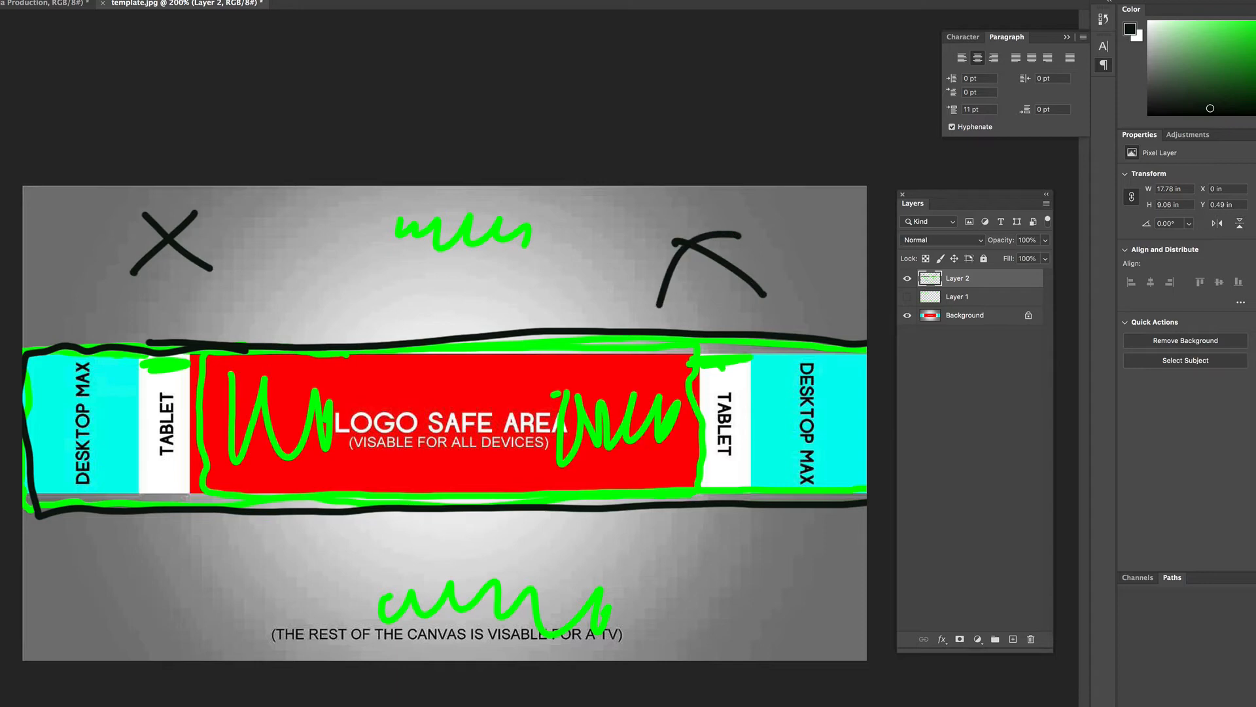
{"action": "left_click_drag", "start_coordinate": [749, 564], "coordinate": [816, 615]}
{"action": "left_click_drag", "start_coordinate": [801, 555], "coordinate": [713, 641]}
{"action": "left_click_drag", "start_coordinate": [100, 562], "coordinate": [178, 609]}
{"action": "left_click_drag", "start_coordinate": [150, 546], "coordinate": [79, 655]}
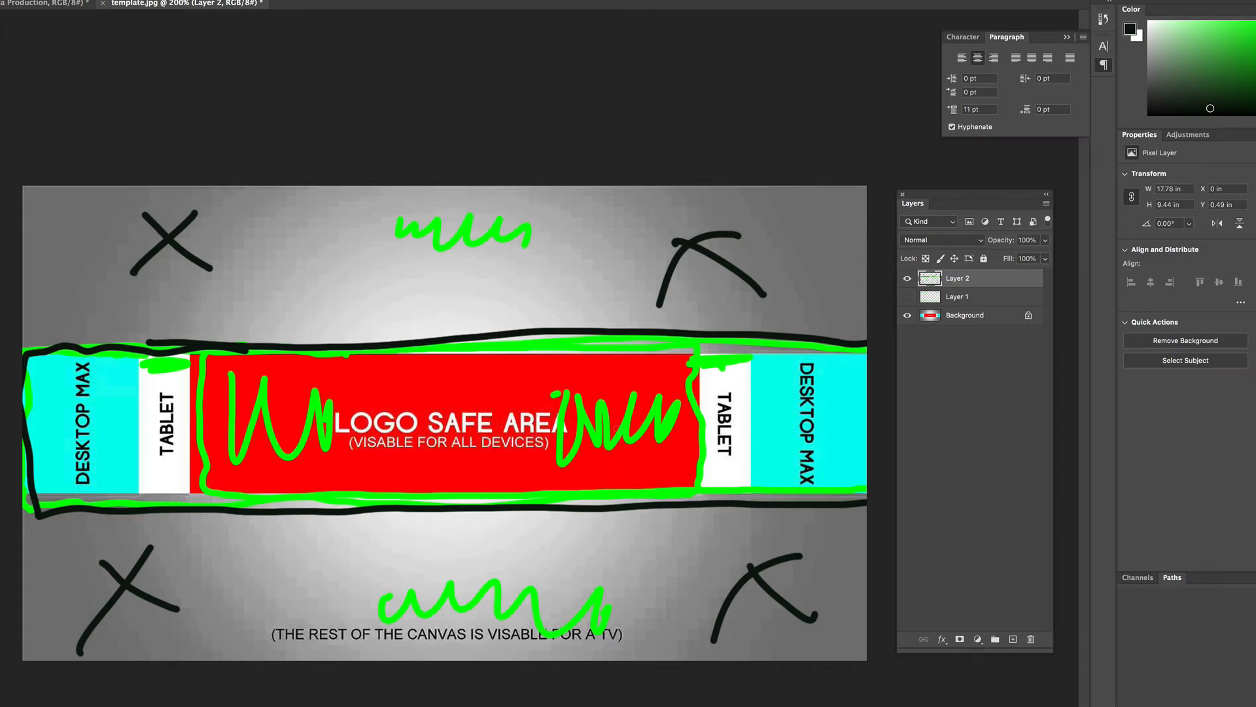
Step: Switch to the browser and open the Photoshop 13: YouTube Channel Art project document
{"action": "key", "text": "super+Tab"}
{"action": "key", "text": "super+Tab"}
{"action": "key", "text": "super+Tab"}
{"action": "key", "text": "super+Tab"}
{"action": "key", "text": "super+Tab"}
{"action": "key", "text": "super+Tab"}
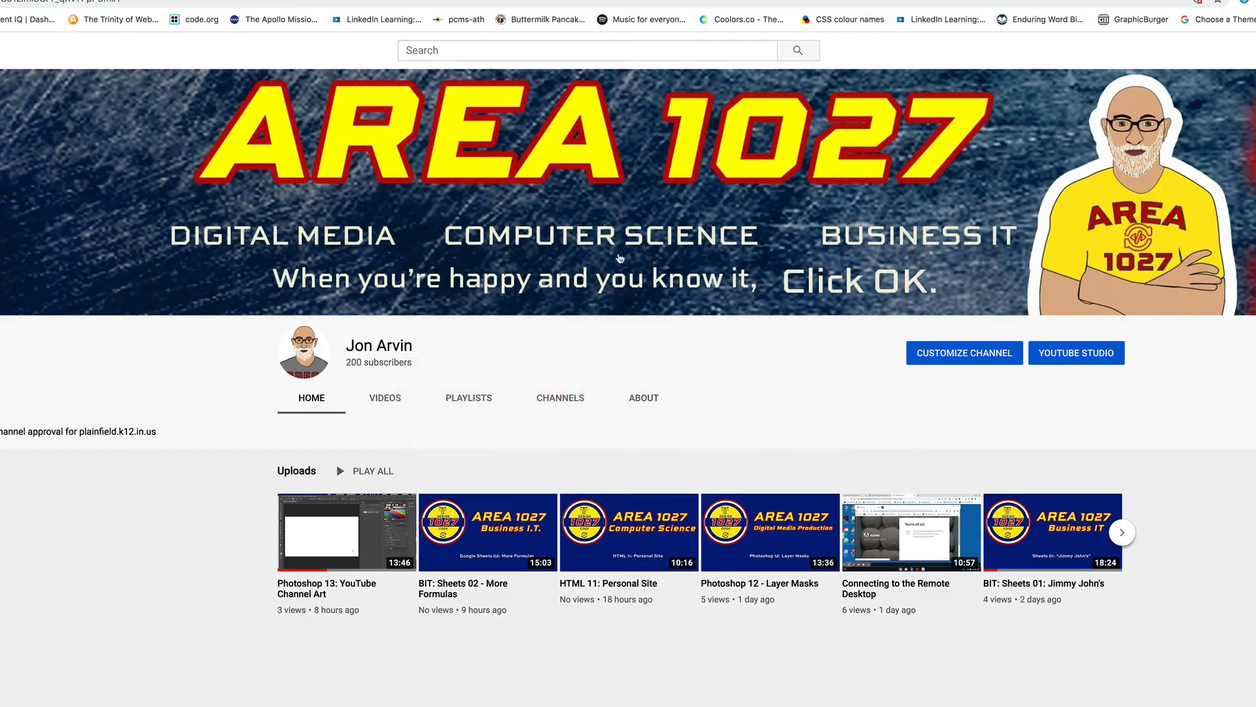
{"action": "left_click", "coordinate": [76, 0]}
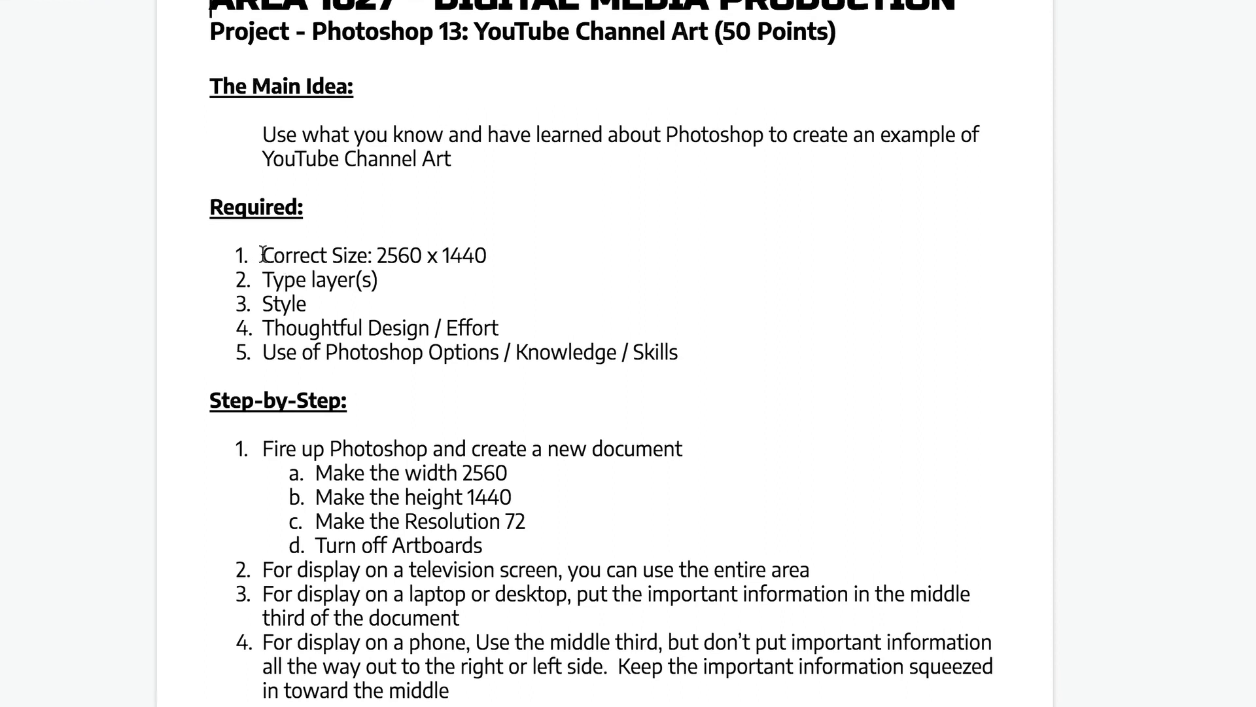
Step: Read through the five items in the Required list, highlighting each one in turn
{"action": "left_click_drag", "start_coordinate": [262, 255], "coordinate": [496, 256]}
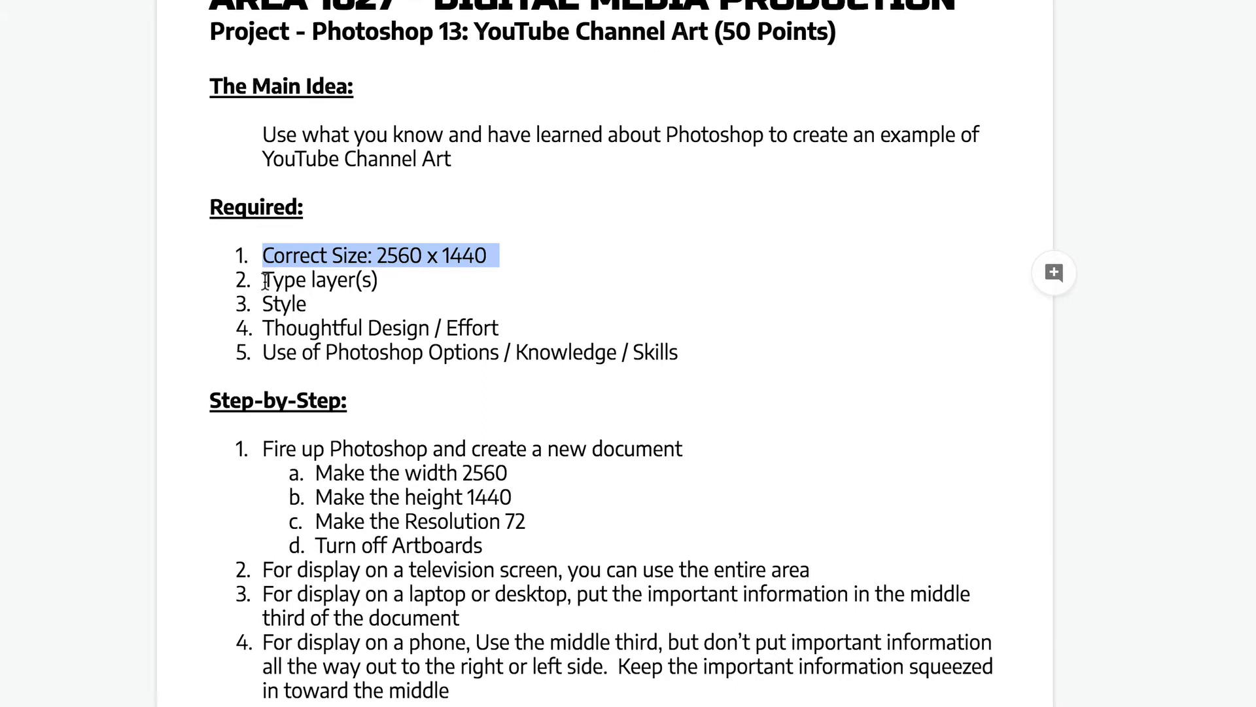
{"action": "left_click_drag", "start_coordinate": [263, 281], "coordinate": [332, 288]}
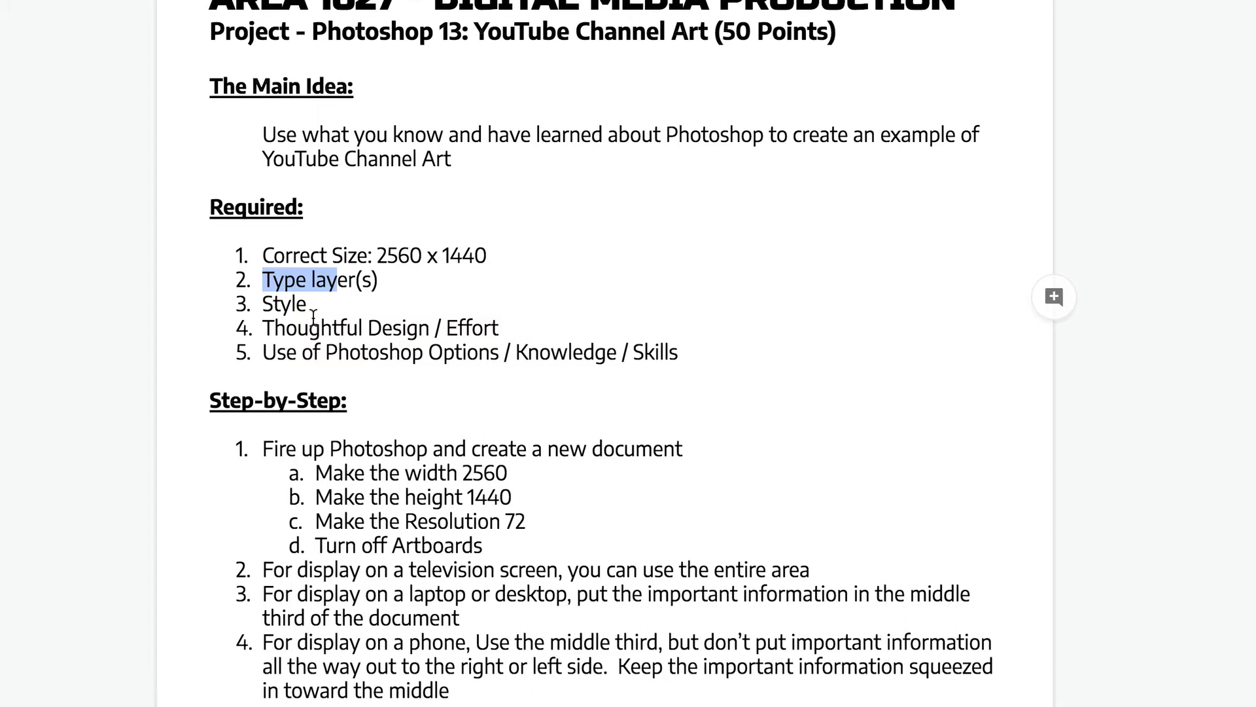
{"action": "left_click_drag", "start_coordinate": [264, 305], "coordinate": [309, 309]}
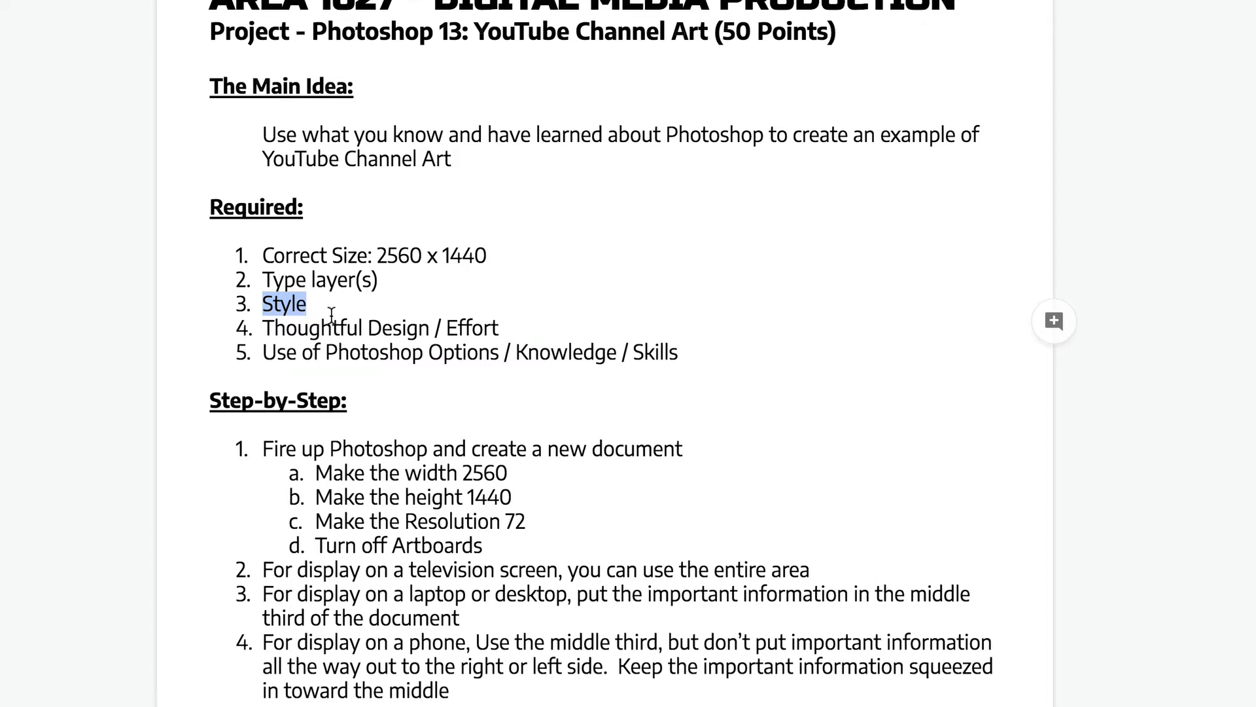
{"action": "left_click_drag", "start_coordinate": [266, 329], "coordinate": [426, 330]}
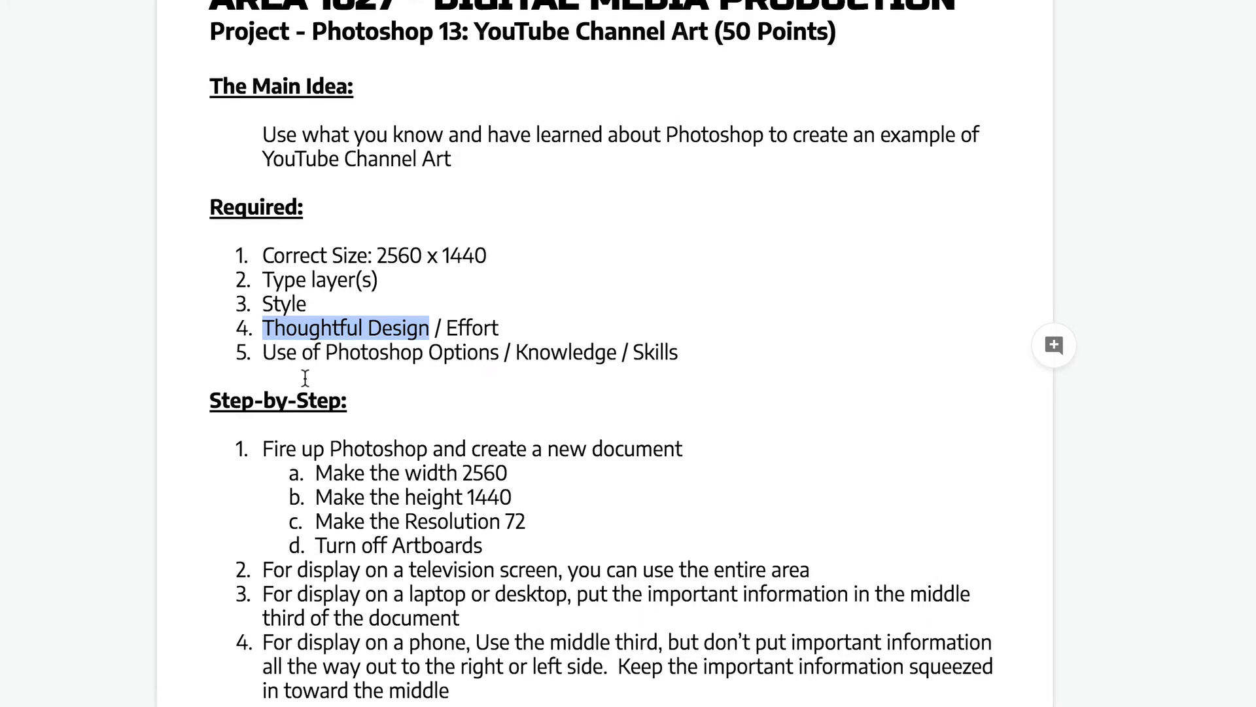
{"action": "left_click", "coordinate": [264, 354]}
{"action": "left_click_drag", "start_coordinate": [264, 354], "coordinate": [681, 354]}
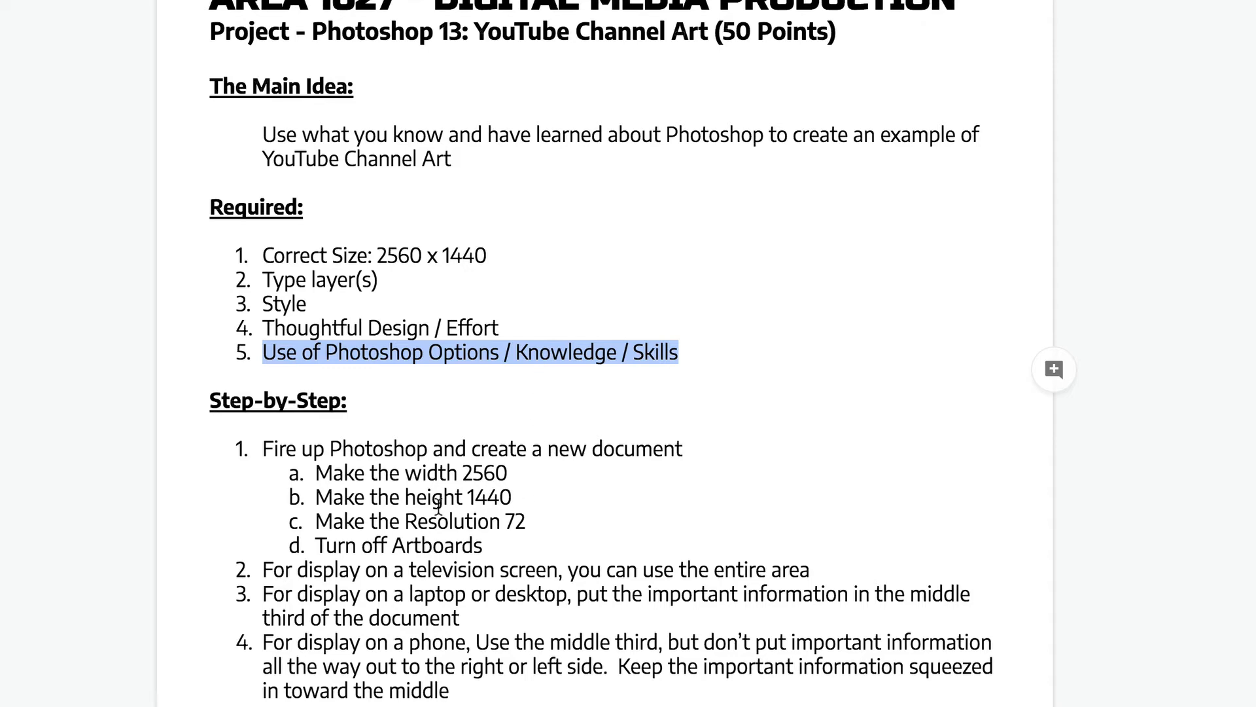
Step: Review the new-document settings under Step-by-Step and the Reminders section of the project instructions
{"action": "scroll", "coordinate": [438, 507], "scroll_direction": "down", "scroll_amount": 1}
{"action": "scroll", "coordinate": [438, 507], "scroll_direction": "down", "scroll_amount": 3}
{"action": "scroll", "coordinate": [440, 505], "scroll_direction": "up", "scroll_amount": 2}
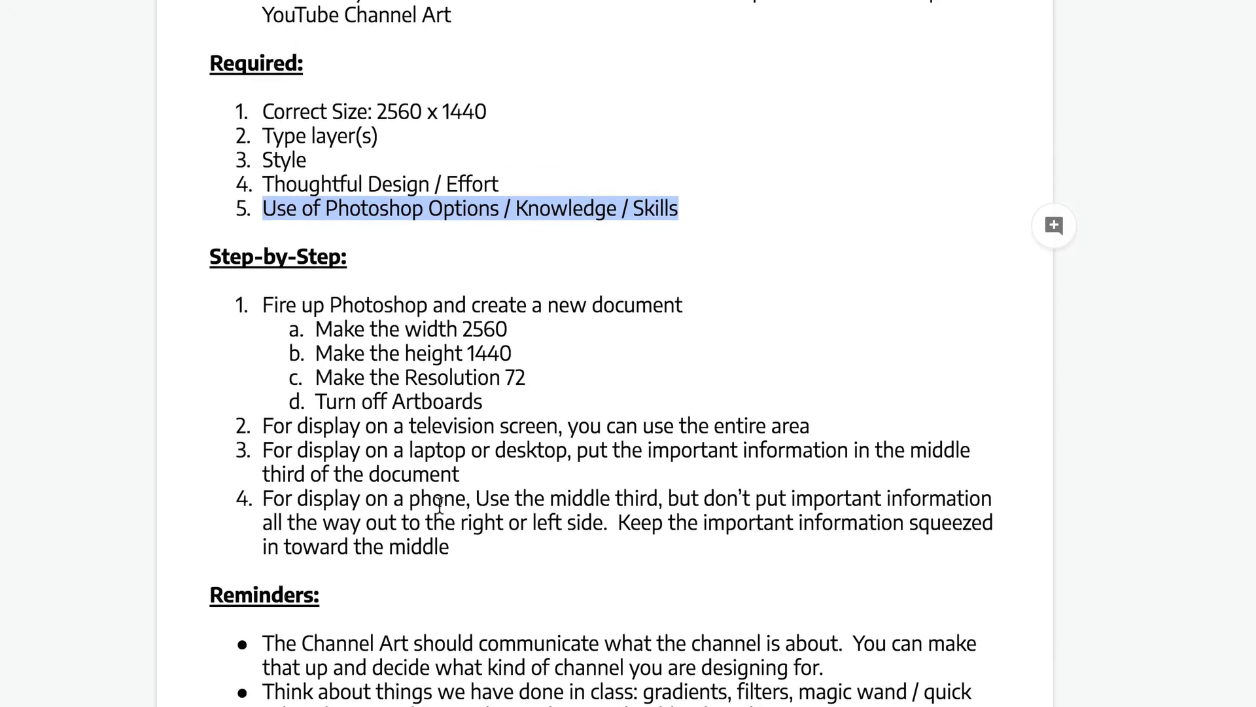
{"action": "left_click_drag", "start_coordinate": [333, 336], "coordinate": [438, 407]}
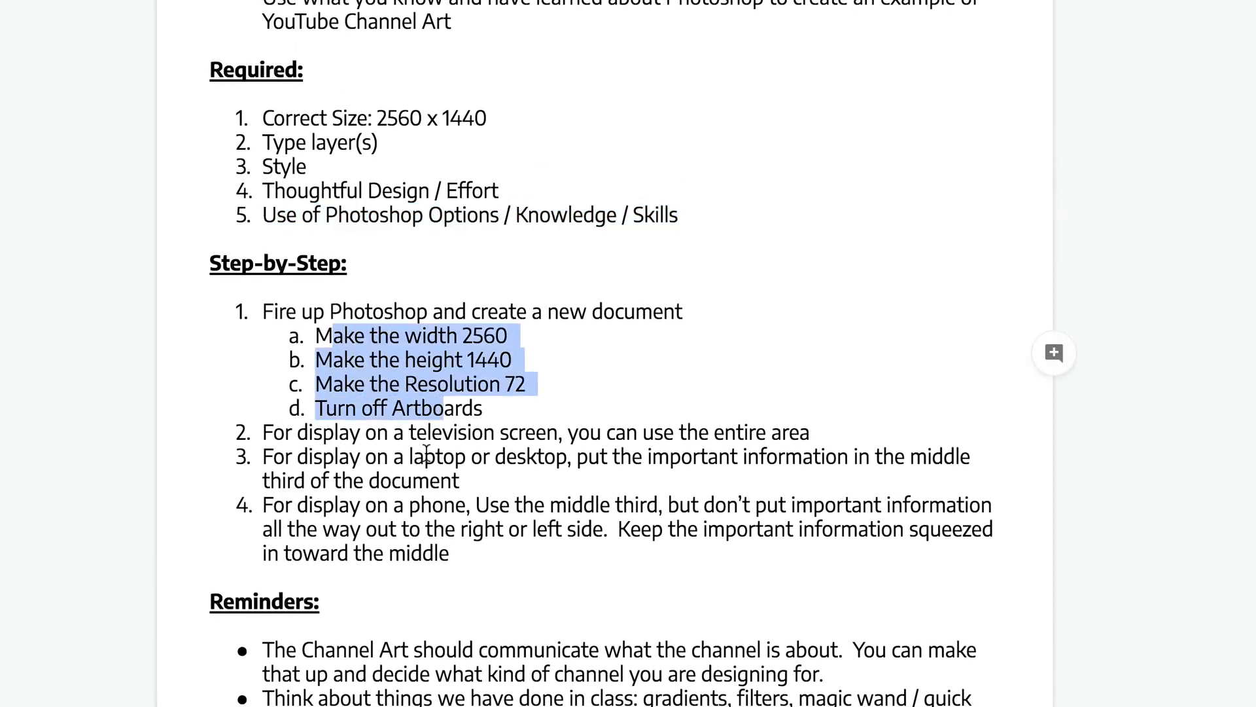
{"action": "scroll", "coordinate": [428, 450], "scroll_direction": "down", "scroll_amount": 3}
{"action": "scroll", "coordinate": [429, 449], "scroll_direction": "down", "scroll_amount": 2}
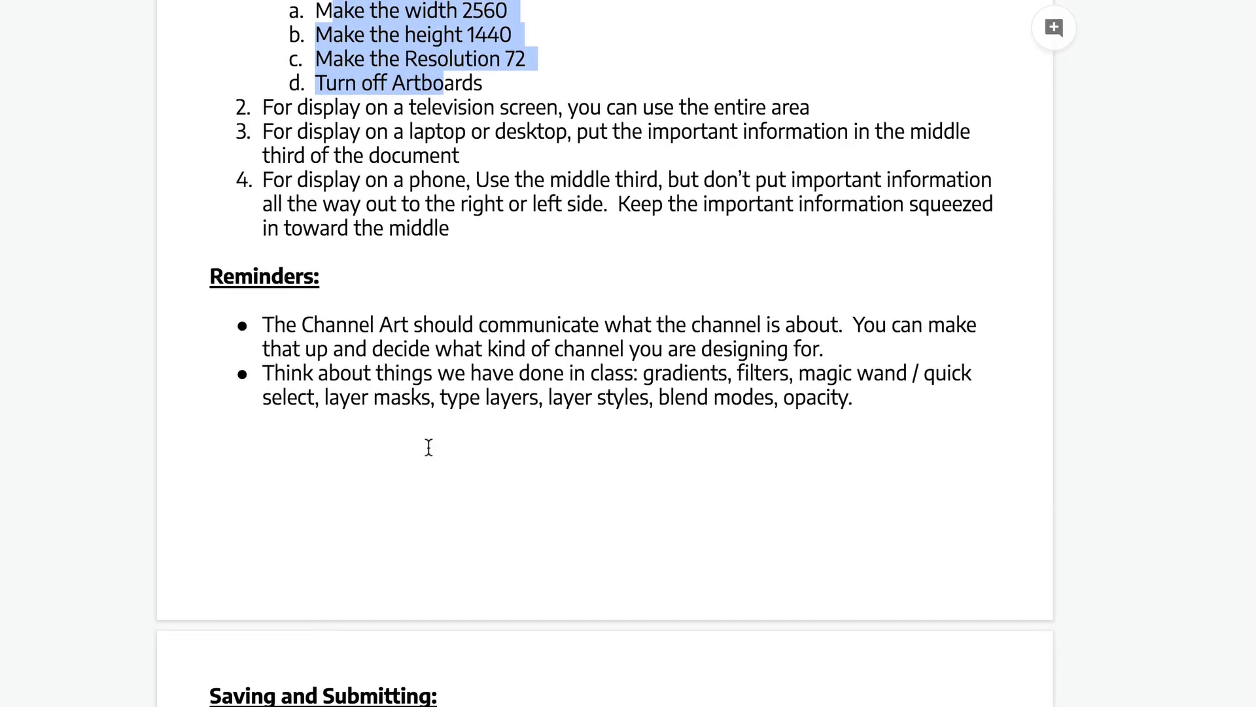
{"action": "scroll", "coordinate": [428, 449], "scroll_direction": "up", "scroll_amount": 6}
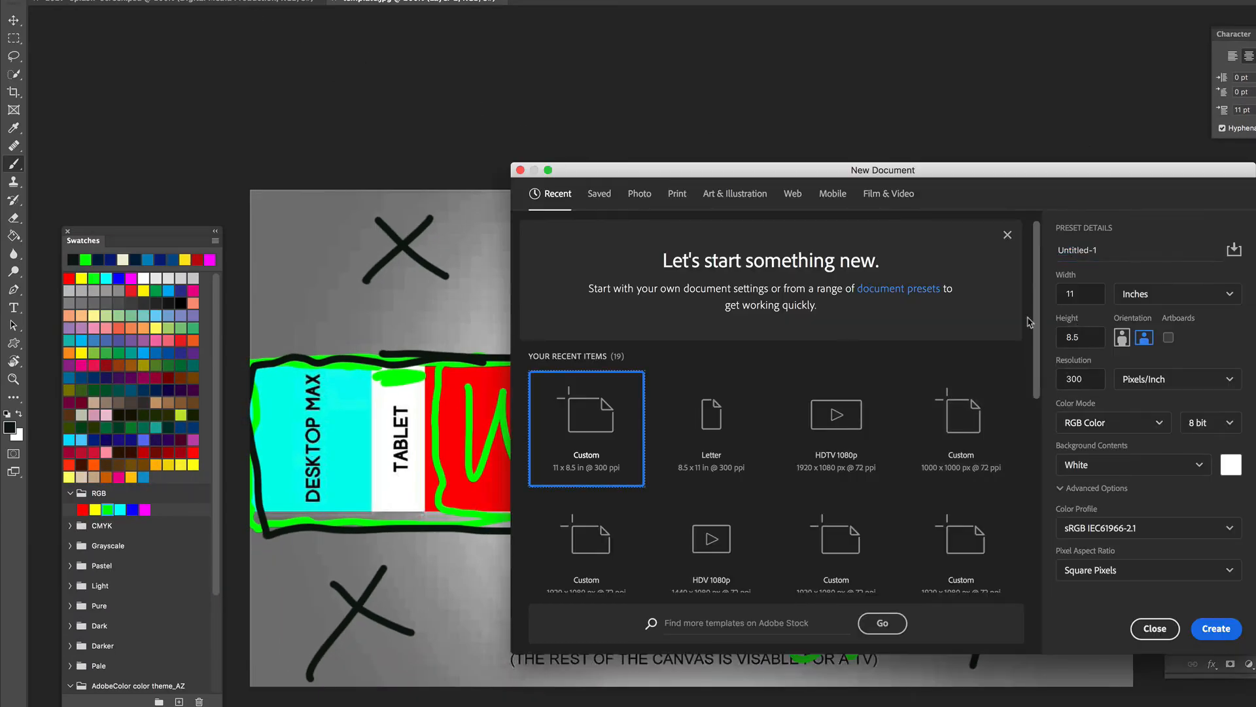
Step: Set the new document's width to 2650 pixels, changing the unit from inches to pixels
{"action": "left_click", "coordinate": [1096, 296]}
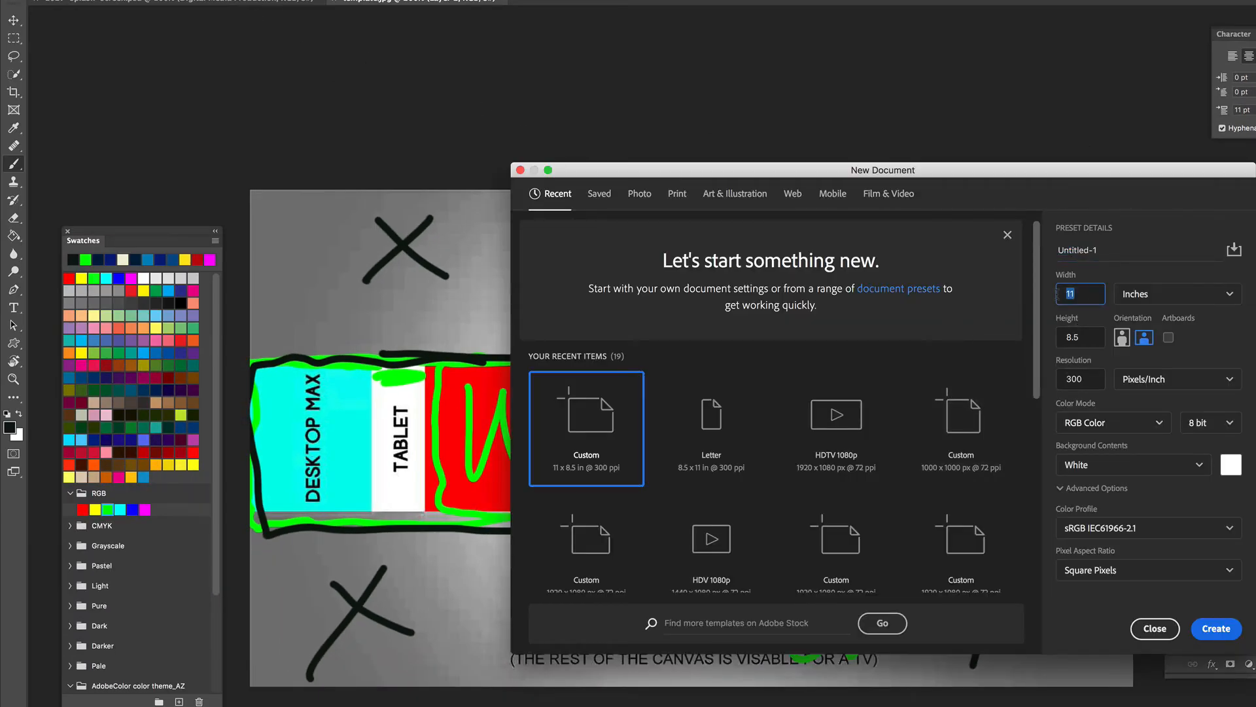
{"action": "type", "text": "2650"}
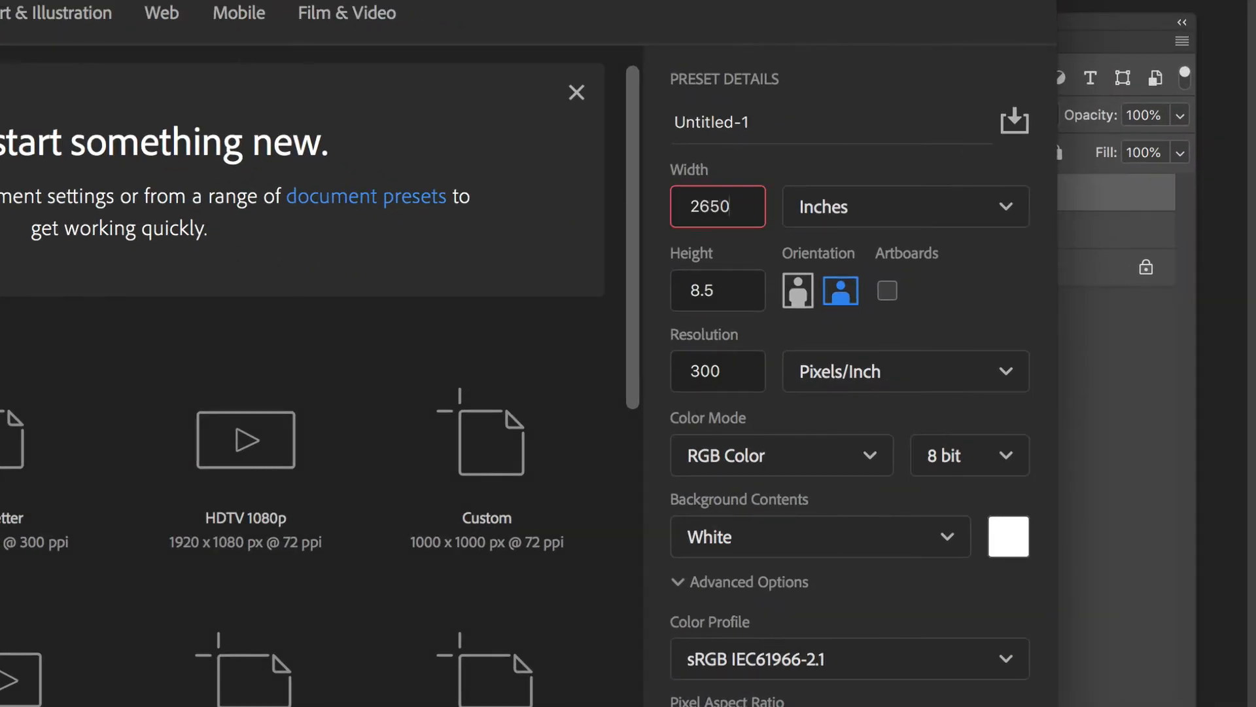
{"action": "left_click", "coordinate": [818, 216]}
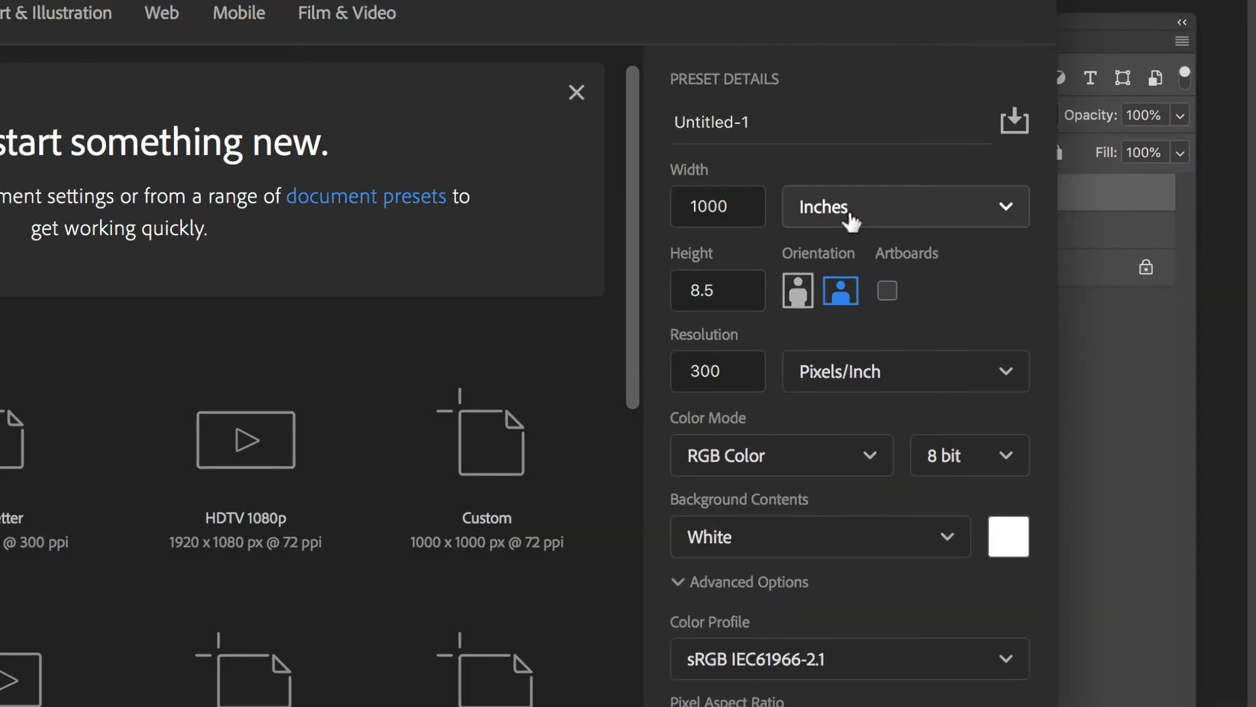
{"action": "left_click", "coordinate": [850, 265]}
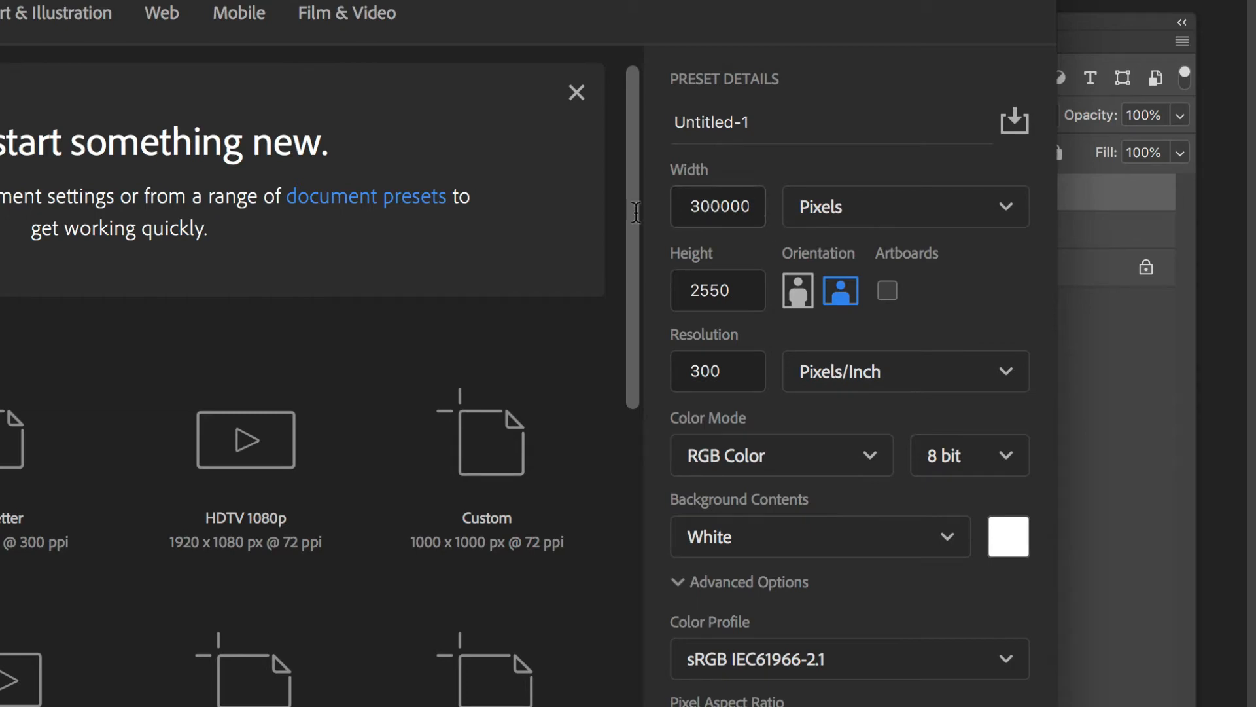
{"action": "double_click", "coordinate": [746, 211]}
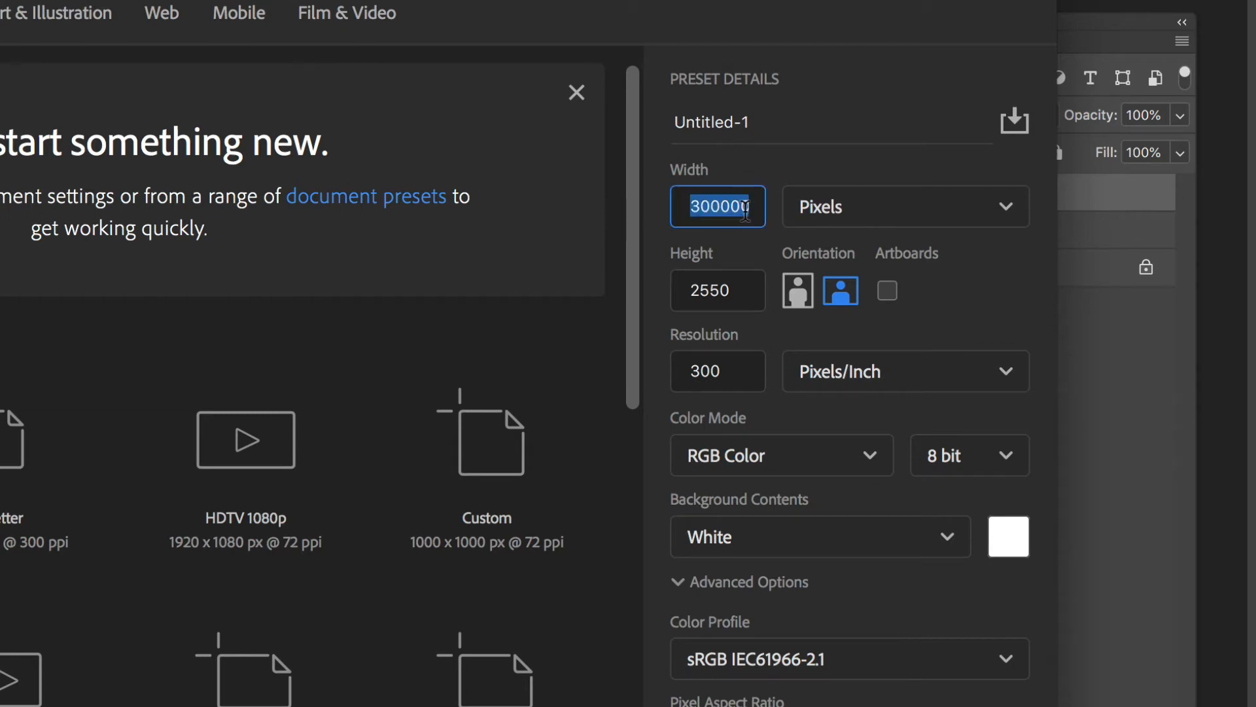
{"action": "type", "text": "2650"}
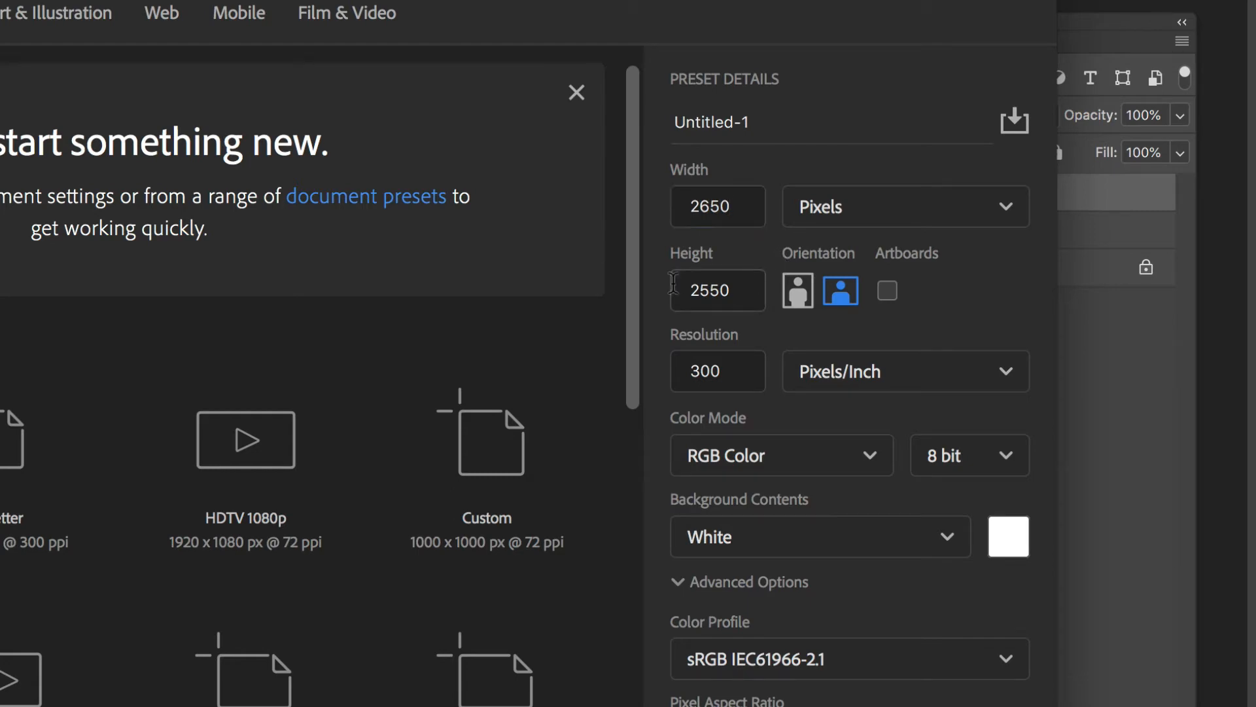
Step: Set the height to 1440 pixels and the resolution to 72 pixels/inch, and create the document
{"action": "double_click", "coordinate": [708, 288]}
{"action": "type", "text": "1440"}
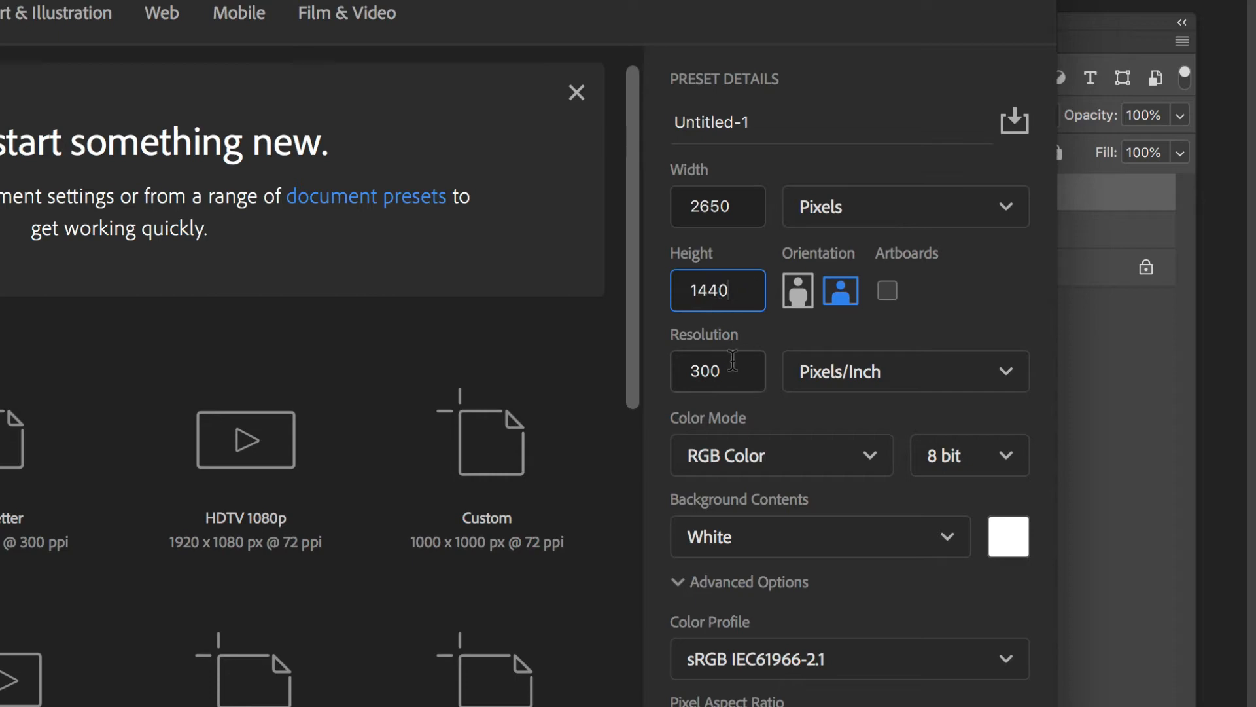
{"action": "left_click_drag", "start_coordinate": [726, 371], "coordinate": [687, 366]}
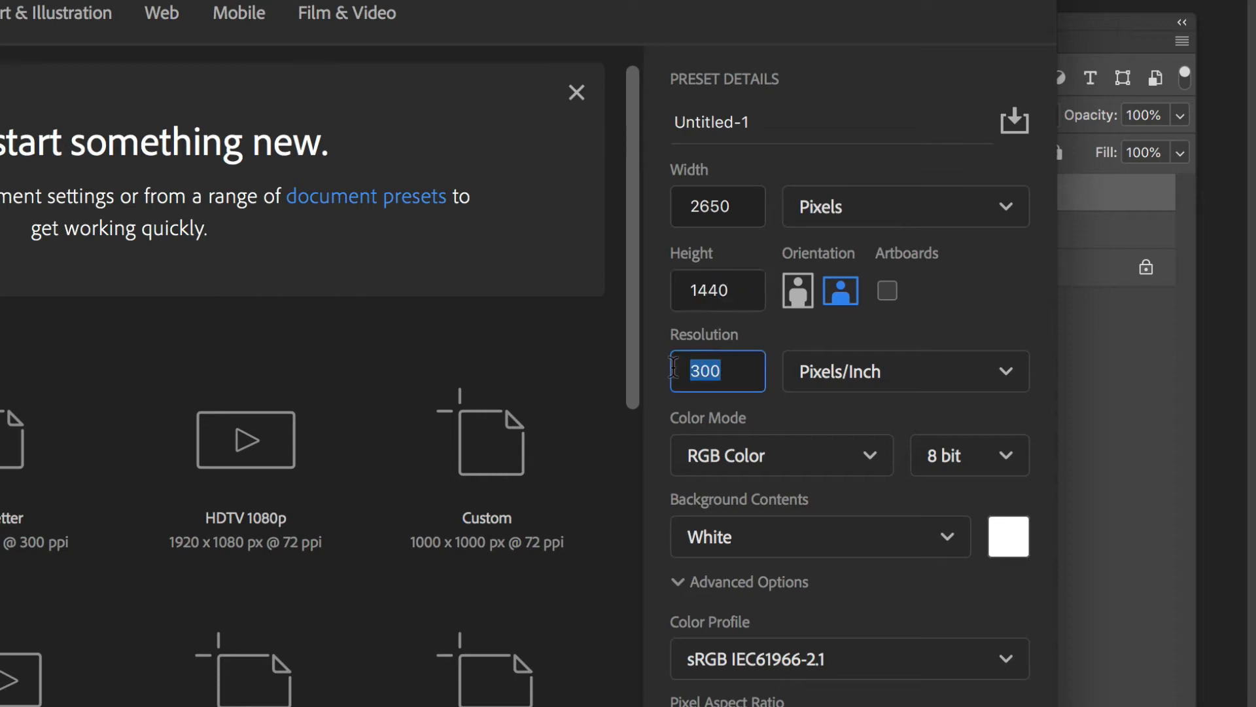
{"action": "type", "text": "72"}
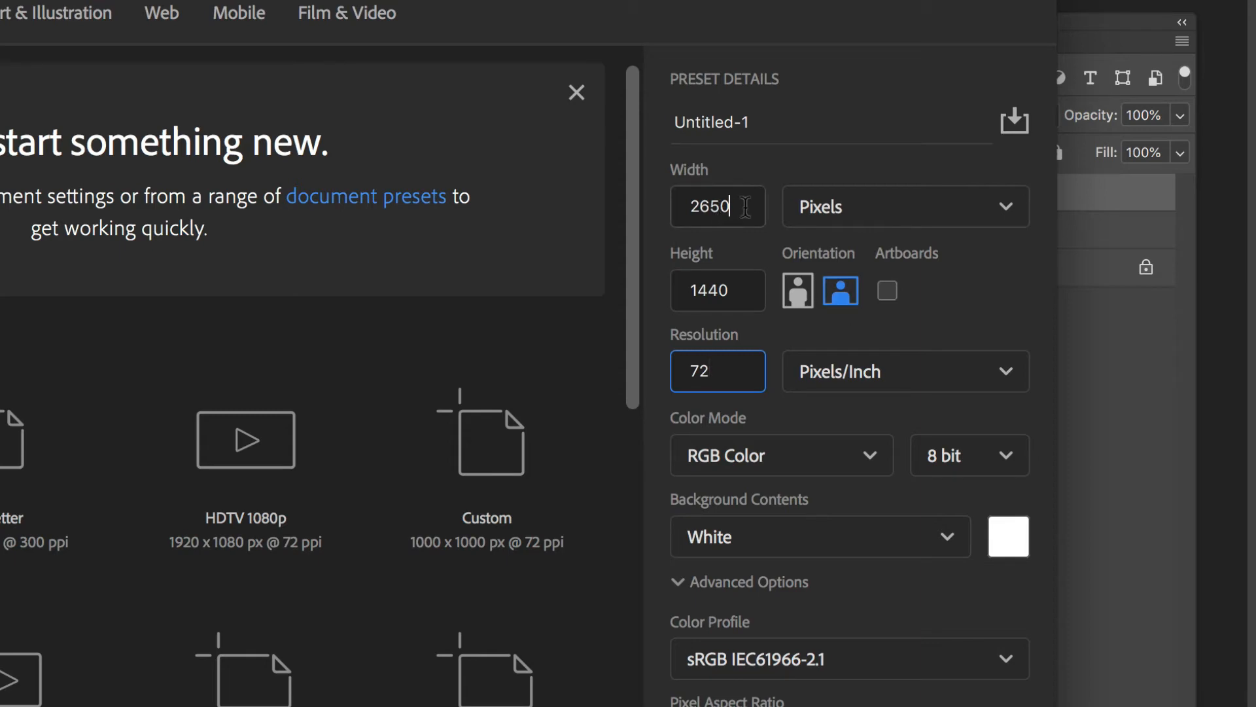
{"action": "left_click_drag", "start_coordinate": [743, 207], "coordinate": [679, 207]}
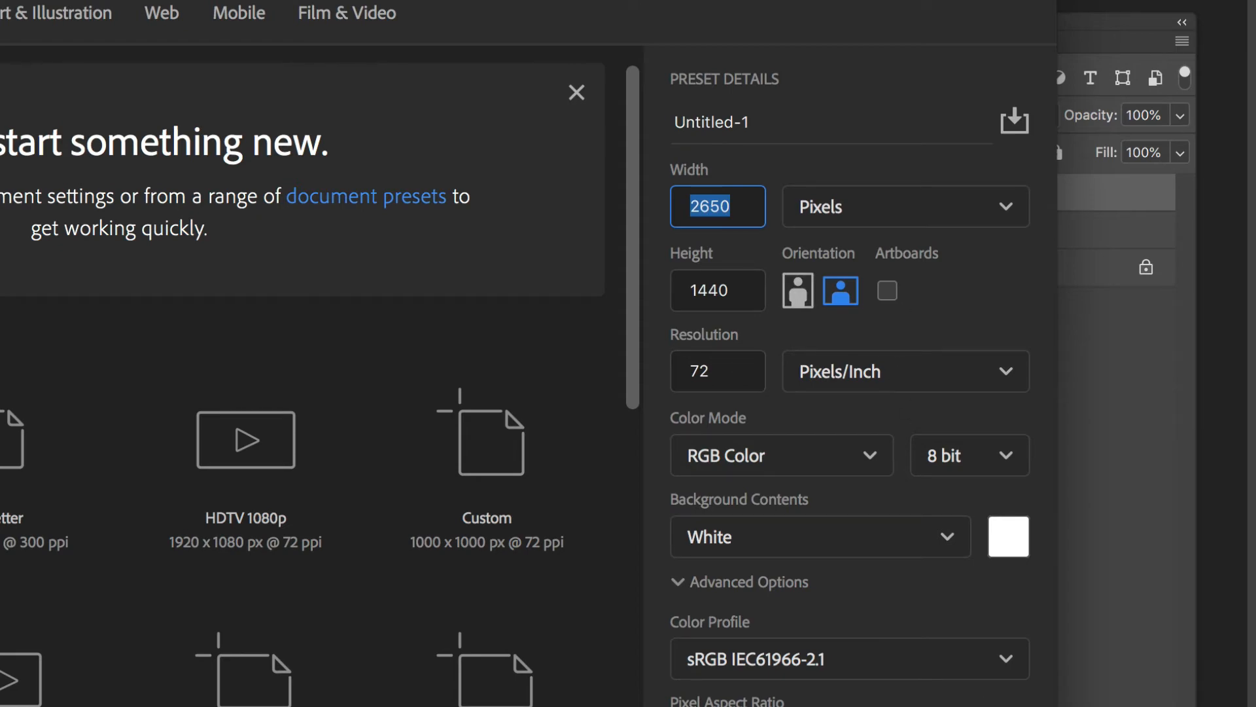
{"action": "left_click", "coordinate": [975, 706]}
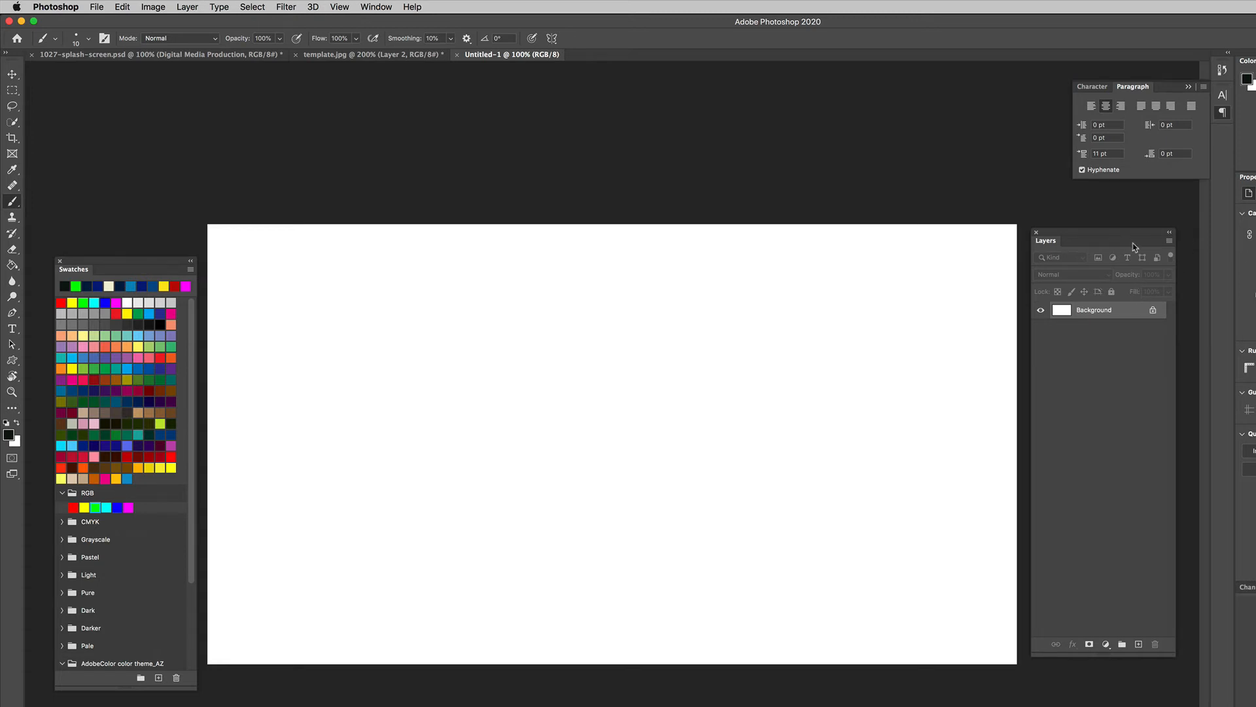
Step: Fill the canvas with the dark navy swatch from the AdobeColor Color Theme 9 group
{"action": "left_click", "coordinate": [363, 8]}
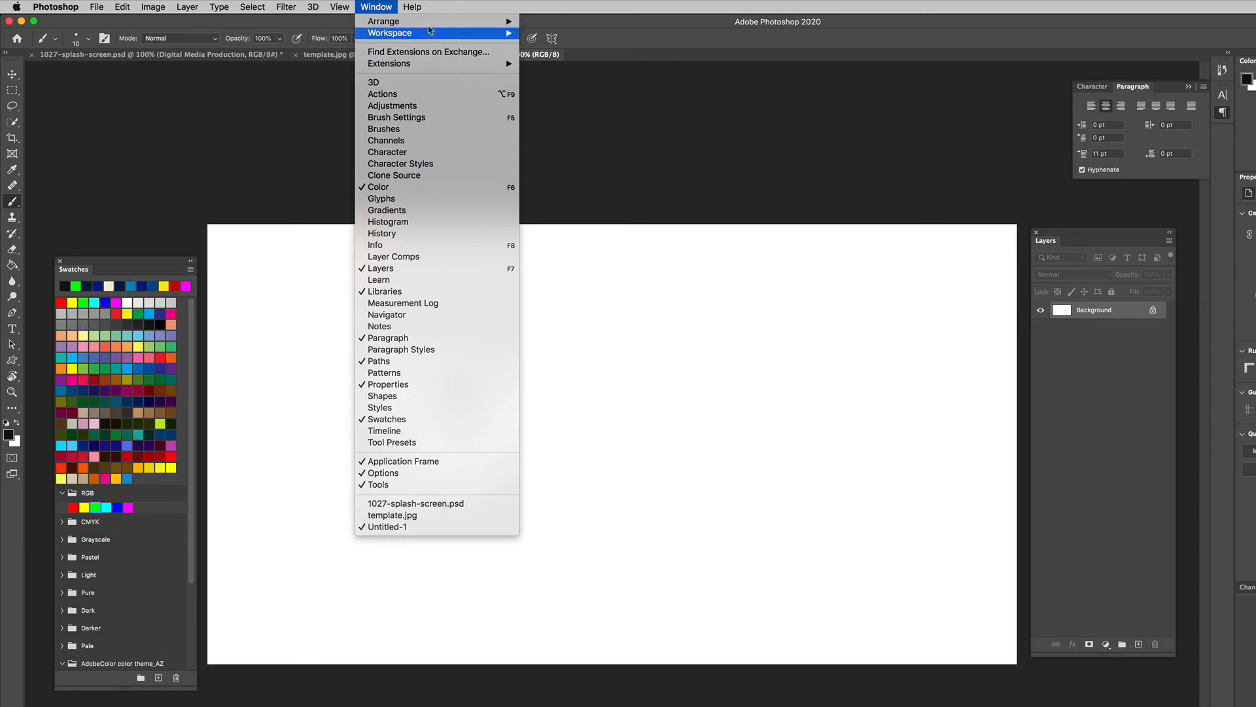
{"action": "left_click", "coordinate": [379, 8]}
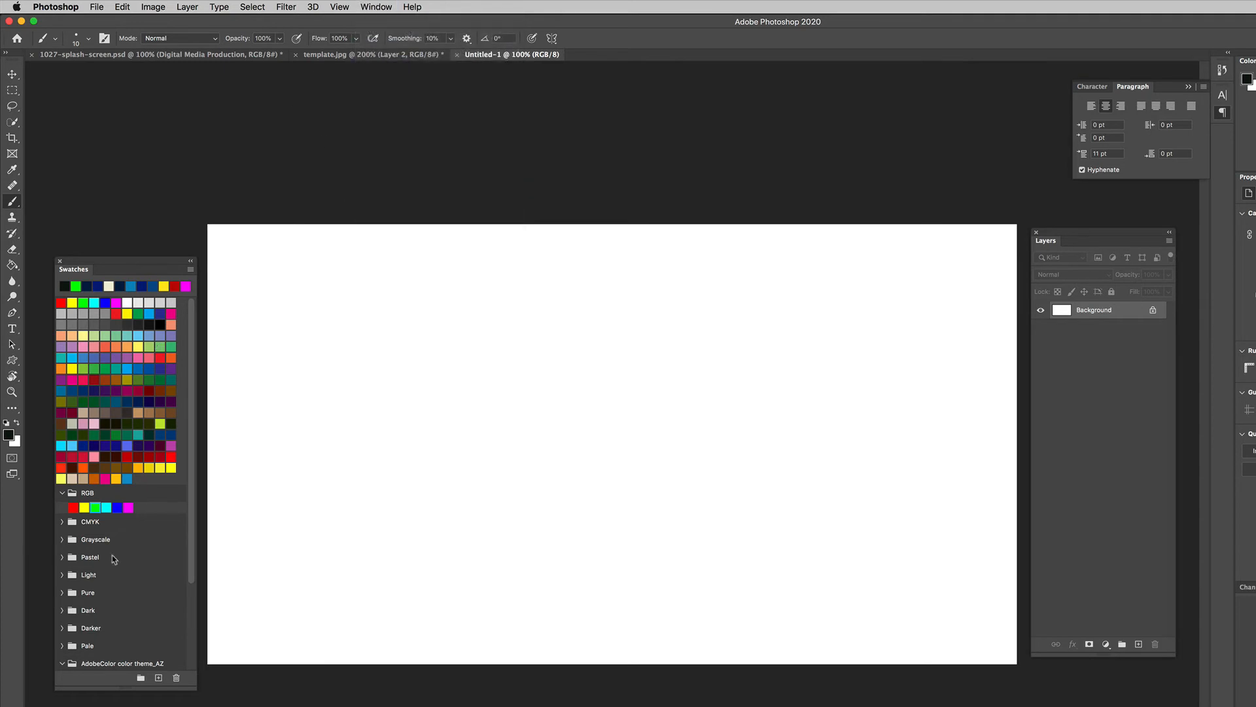
{"action": "scroll", "coordinate": [114, 651], "scroll_direction": "down", "scroll_amount": 3}
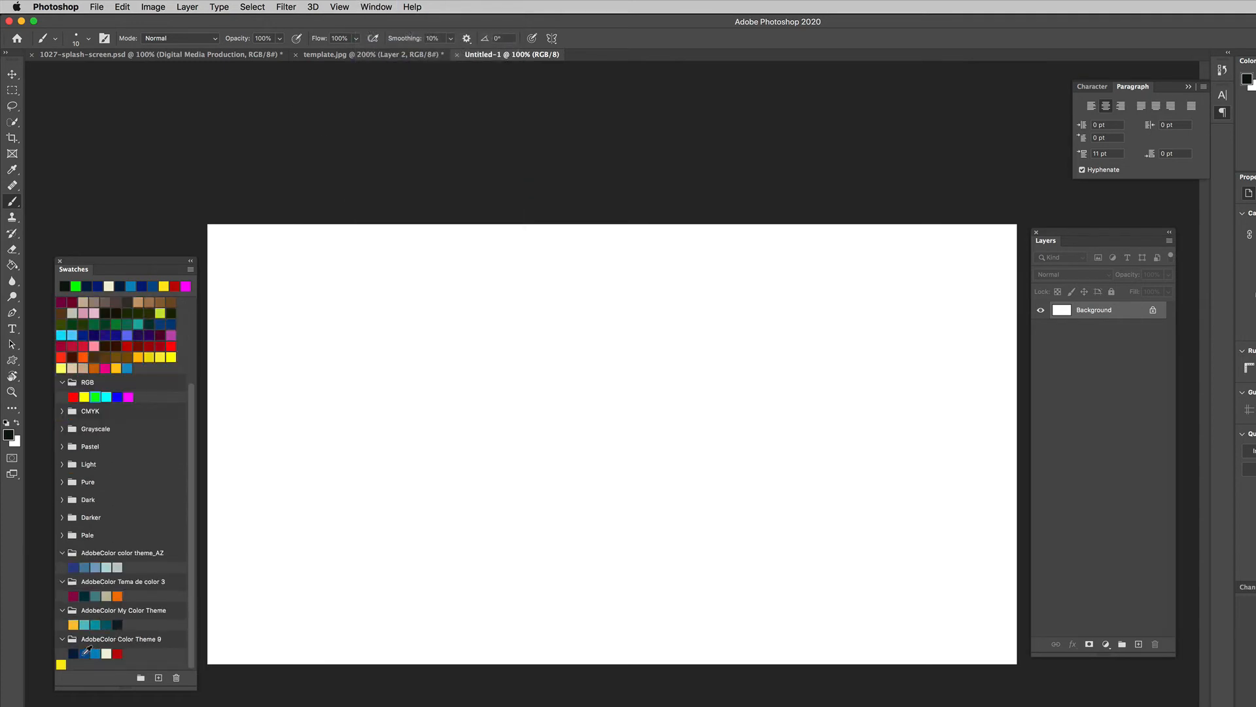
{"action": "left_click_drag", "start_coordinate": [78, 650], "coordinate": [514, 486]}
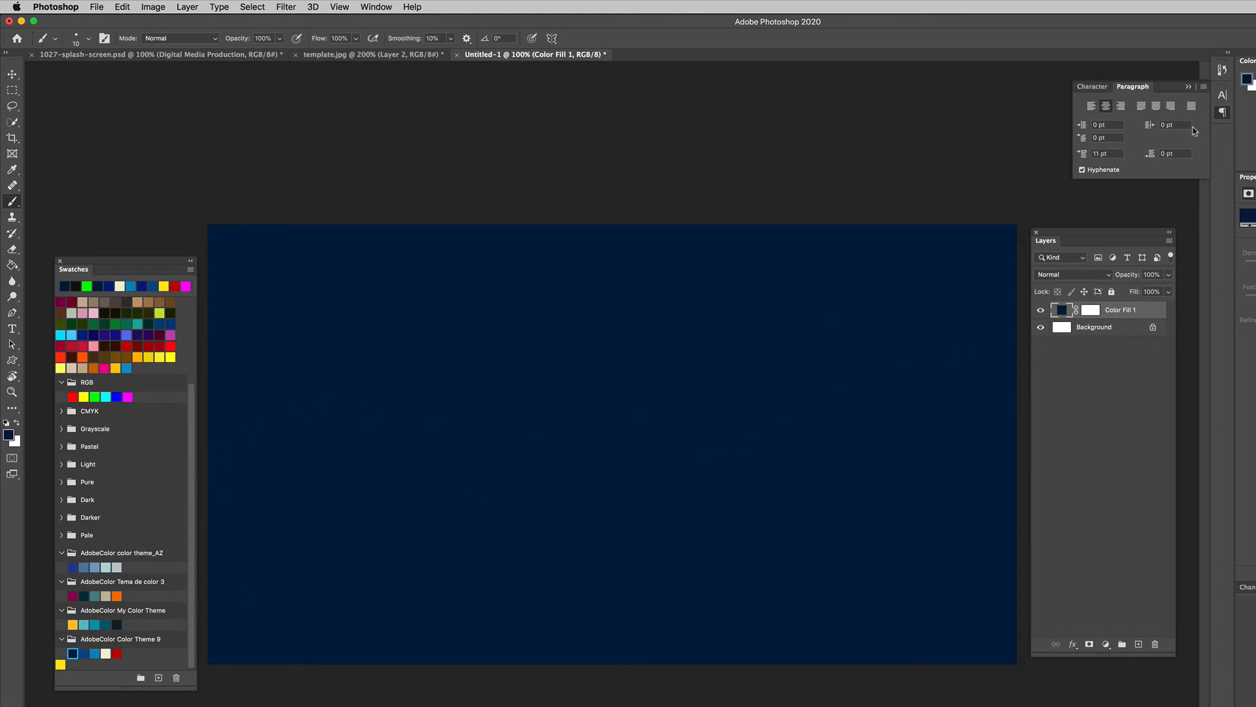
Step: Fill the canvas with a dark-to-light blue gradient from the Blues gradient presets
{"action": "left_click", "coordinate": [382, 8]}
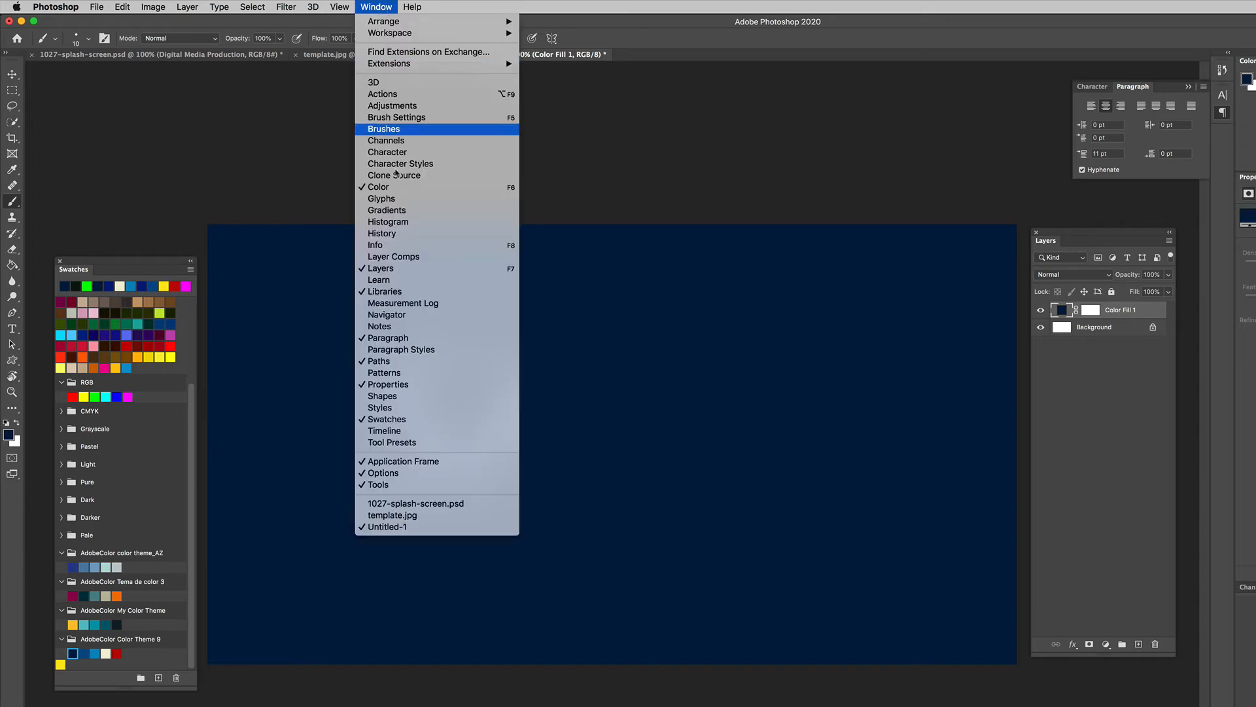
{"action": "left_click", "coordinate": [388, 211]}
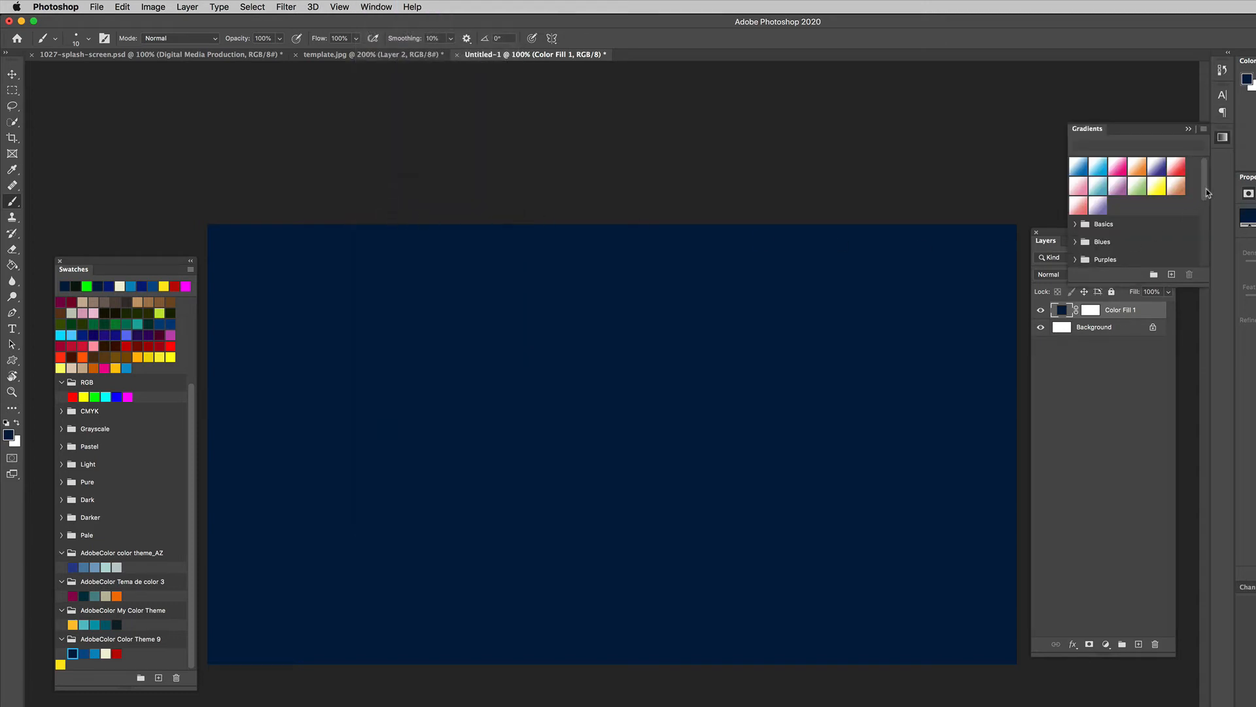
{"action": "left_click_drag", "start_coordinate": [1208, 193], "coordinate": [1200, 260]}
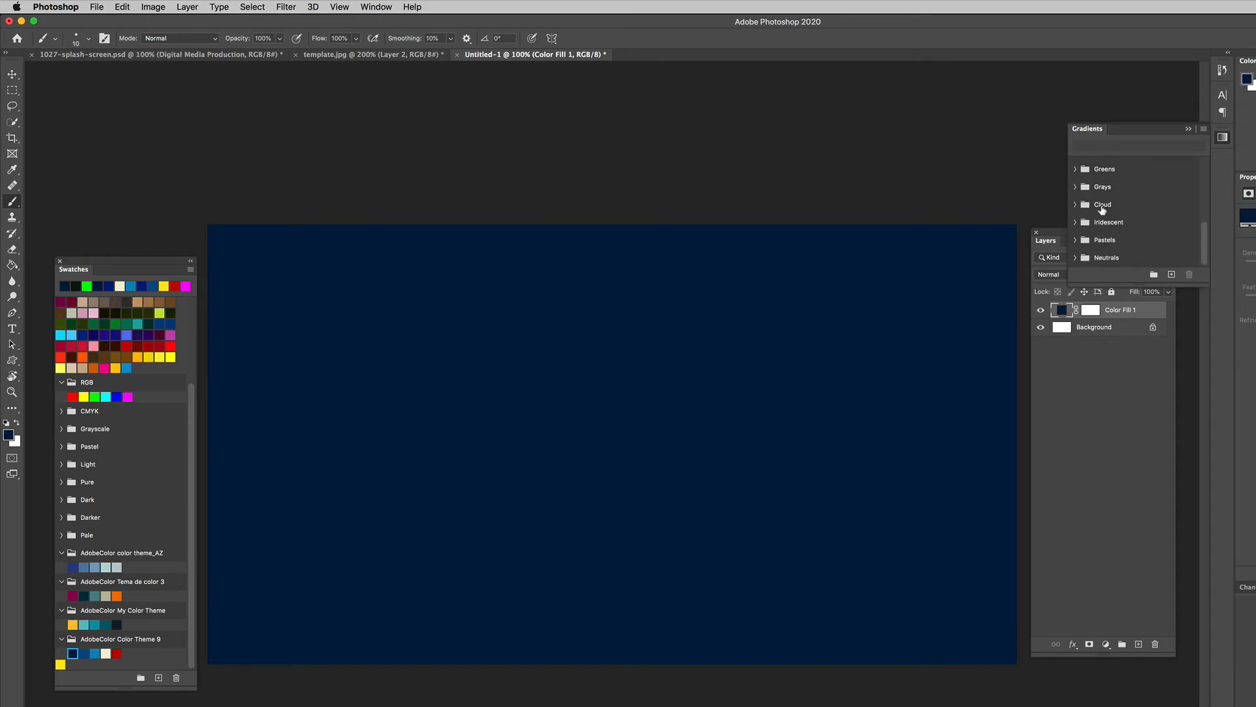
{"action": "left_click_drag", "start_coordinate": [1206, 236], "coordinate": [1213, 180]}
{"action": "left_click", "coordinate": [1075, 199]}
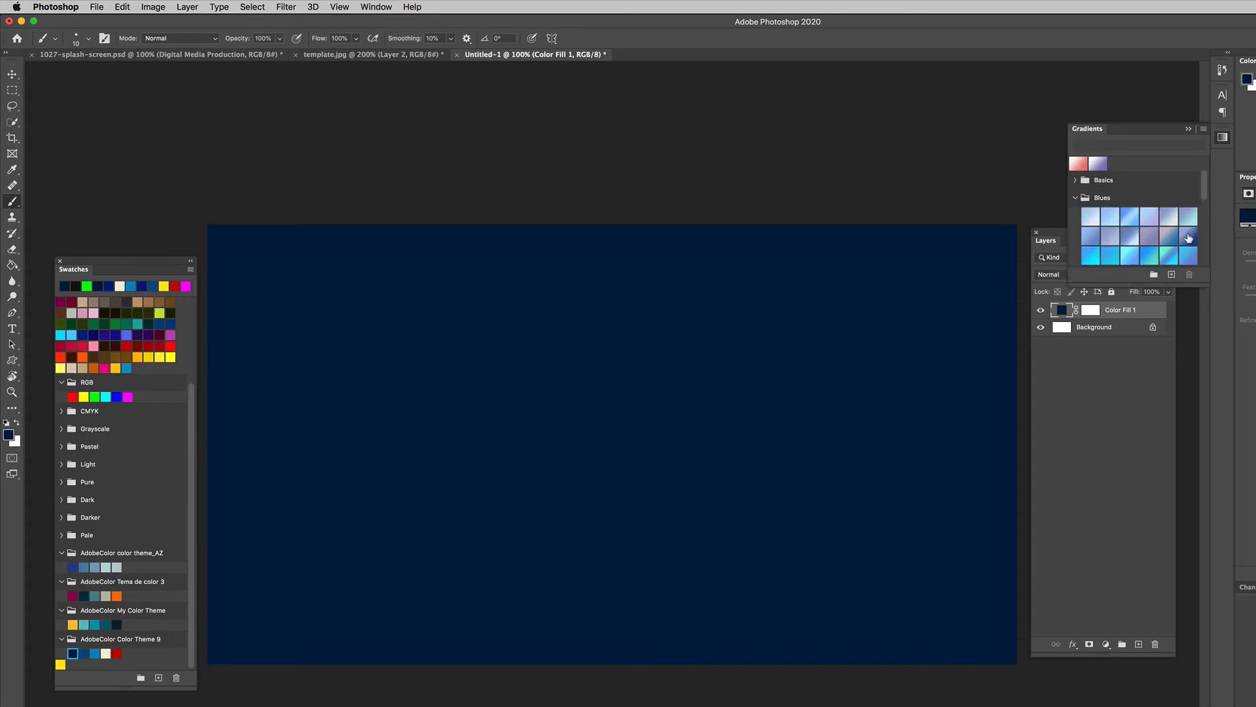
{"action": "left_click_drag", "start_coordinate": [1177, 235], "coordinate": [684, 417]}
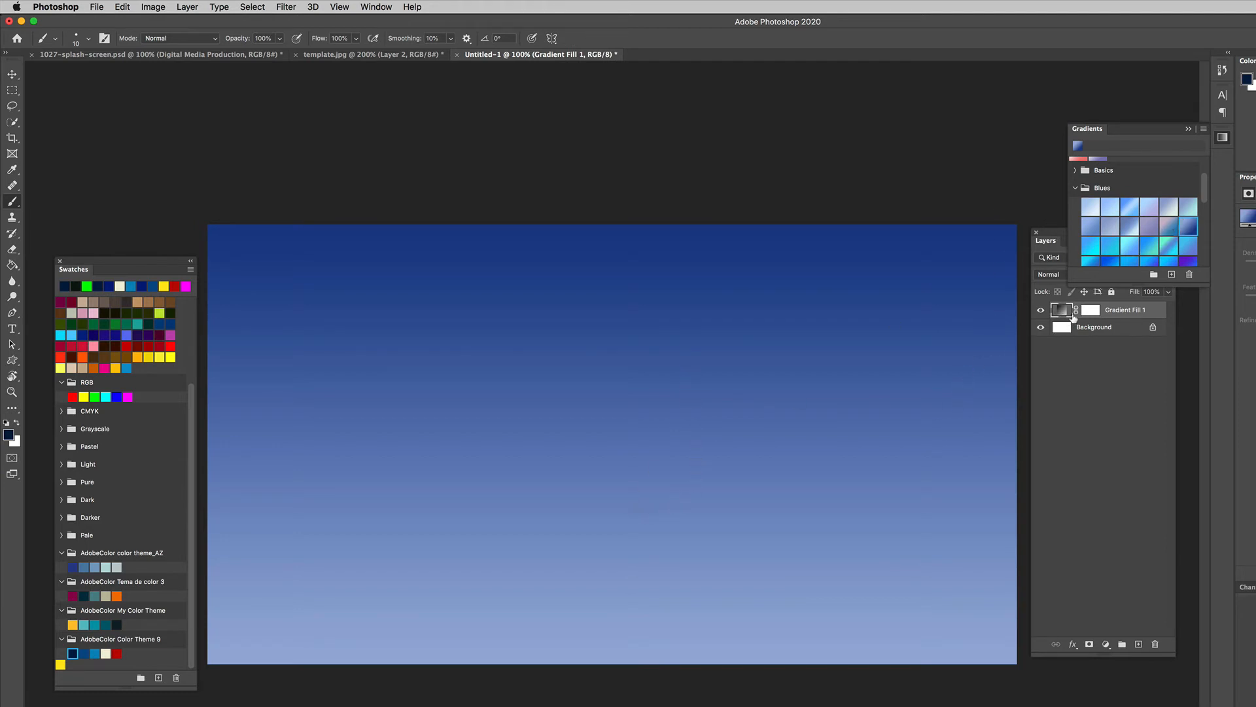
{"action": "left_click", "coordinate": [1226, 139]}
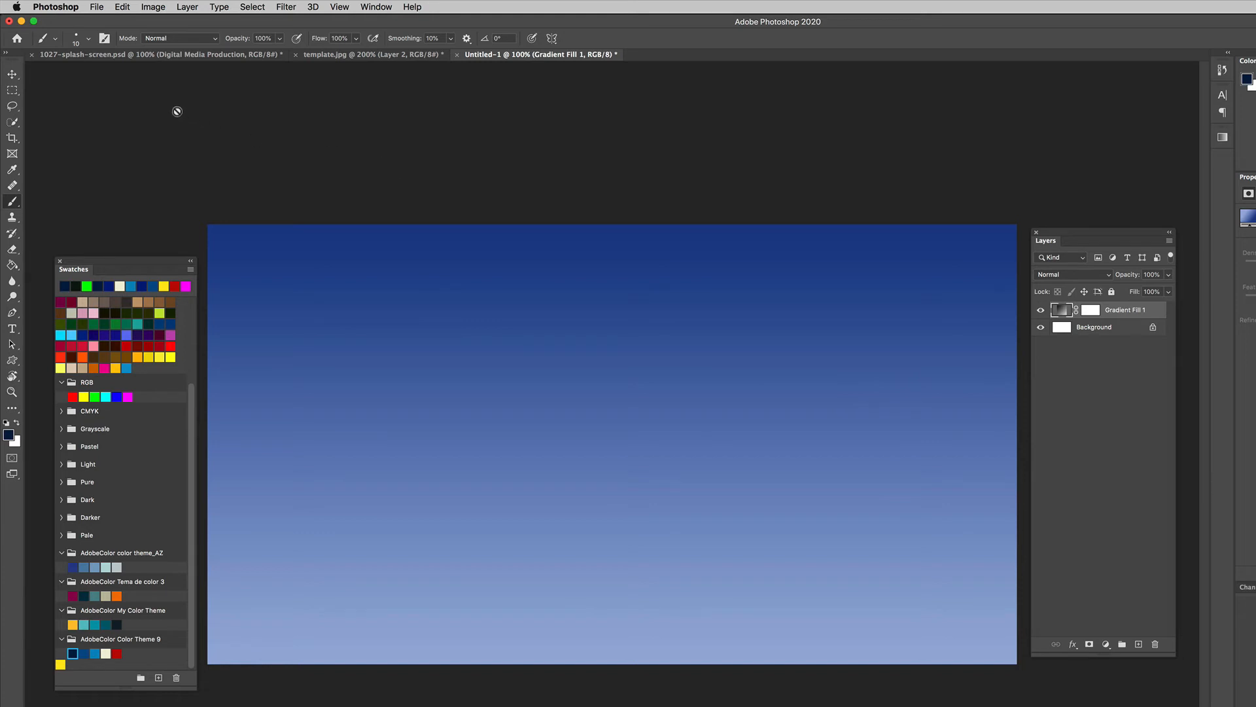
Step: Open scratched-steel-texture-1024x683.jpg from the Downloads folder
{"action": "left_click", "coordinate": [96, 7]}
{"action": "left_click", "coordinate": [103, 32]}
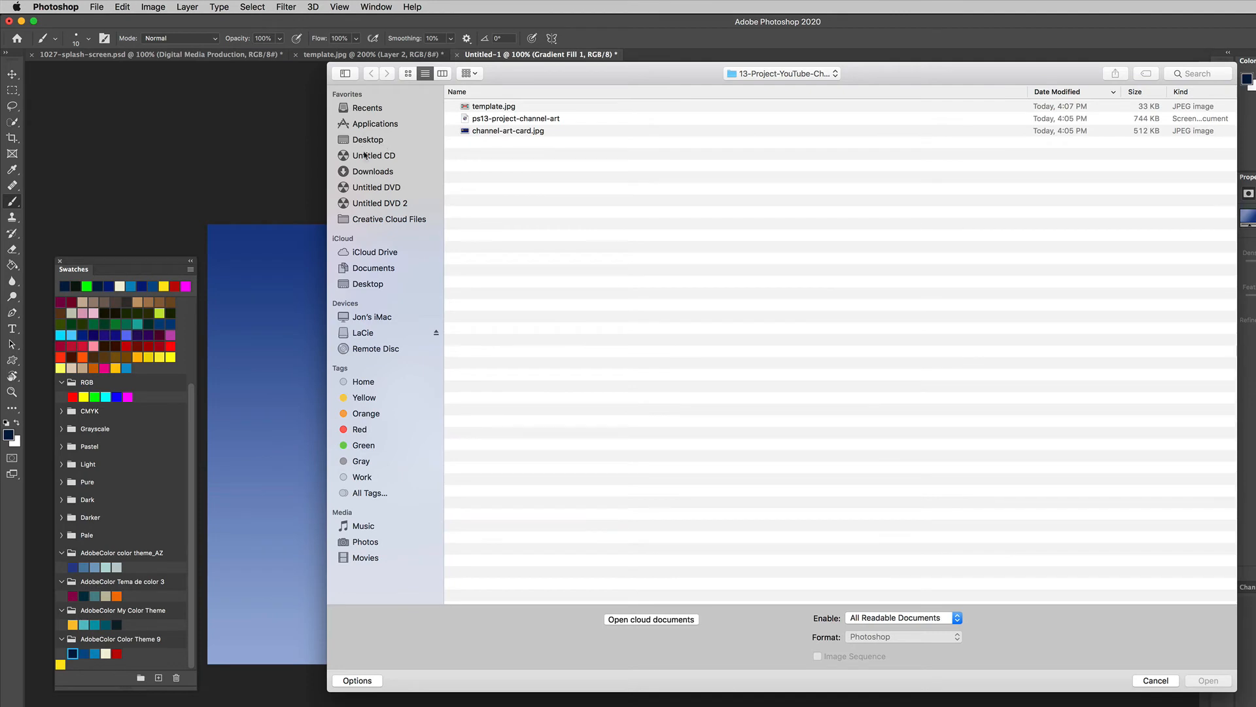
{"action": "left_click", "coordinate": [376, 172]}
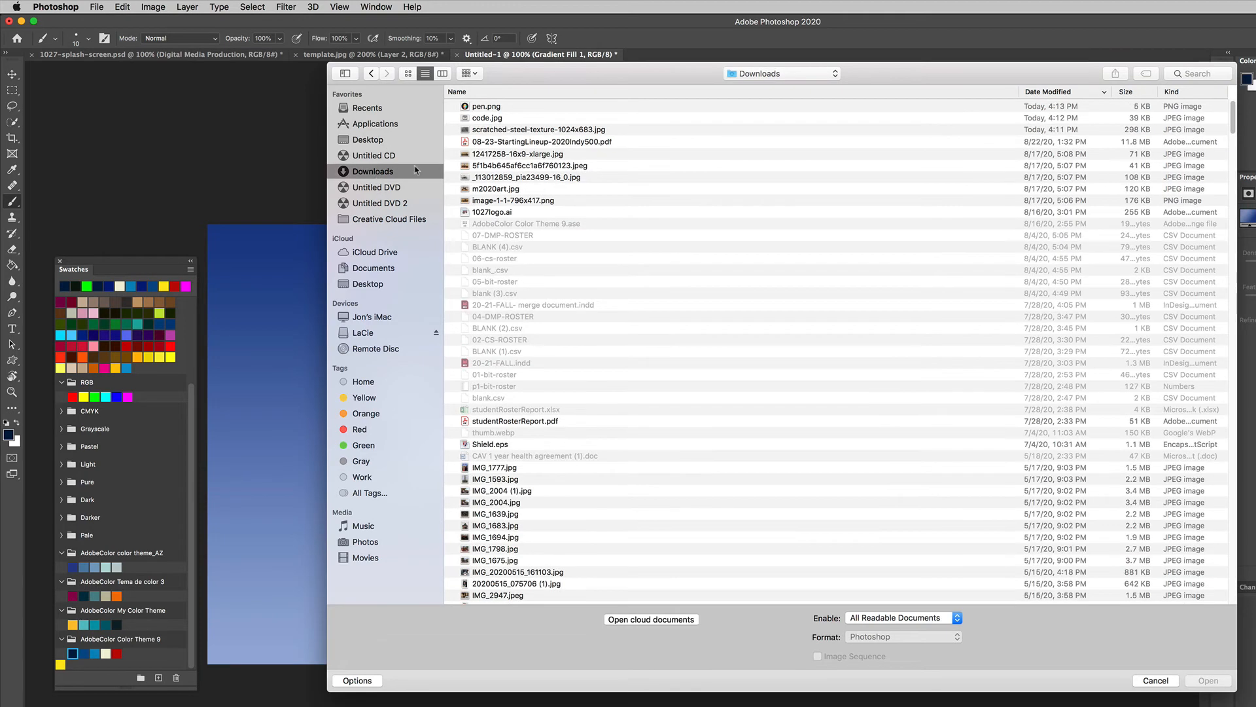
{"action": "left_click", "coordinate": [489, 130]}
{"action": "double_click", "coordinate": [488, 130]}
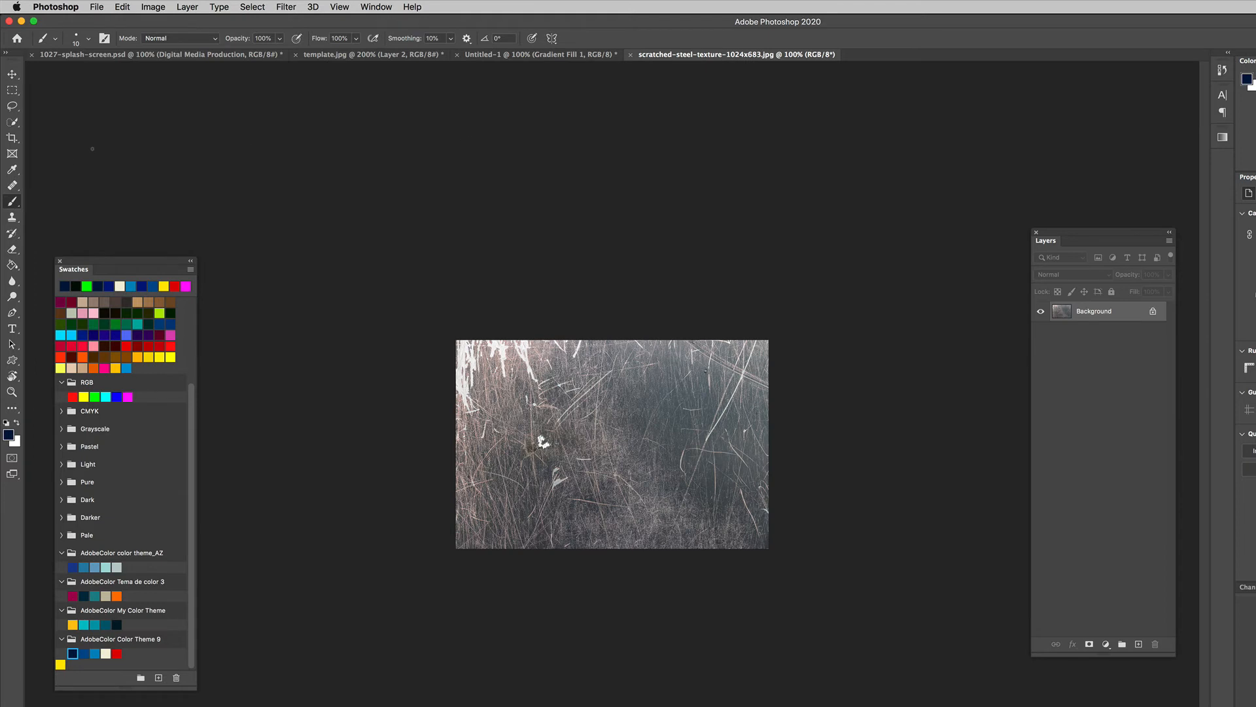
Step: Copy the entire scratched-steel texture image and paste it into the Untitled-1 document above the gradient
{"action": "left_click", "coordinate": [12, 91]}
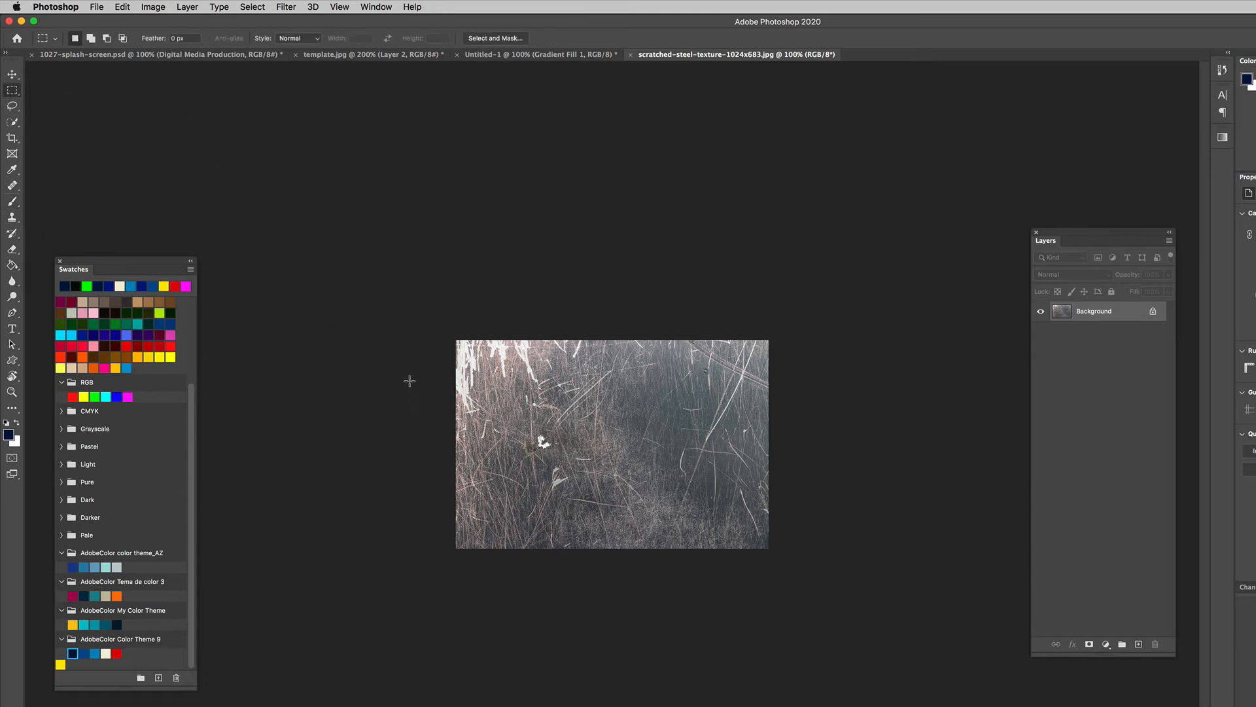
{"action": "left_click_drag", "start_coordinate": [457, 340], "coordinate": [799, 575]}
{"action": "left_click", "coordinate": [123, 8]}
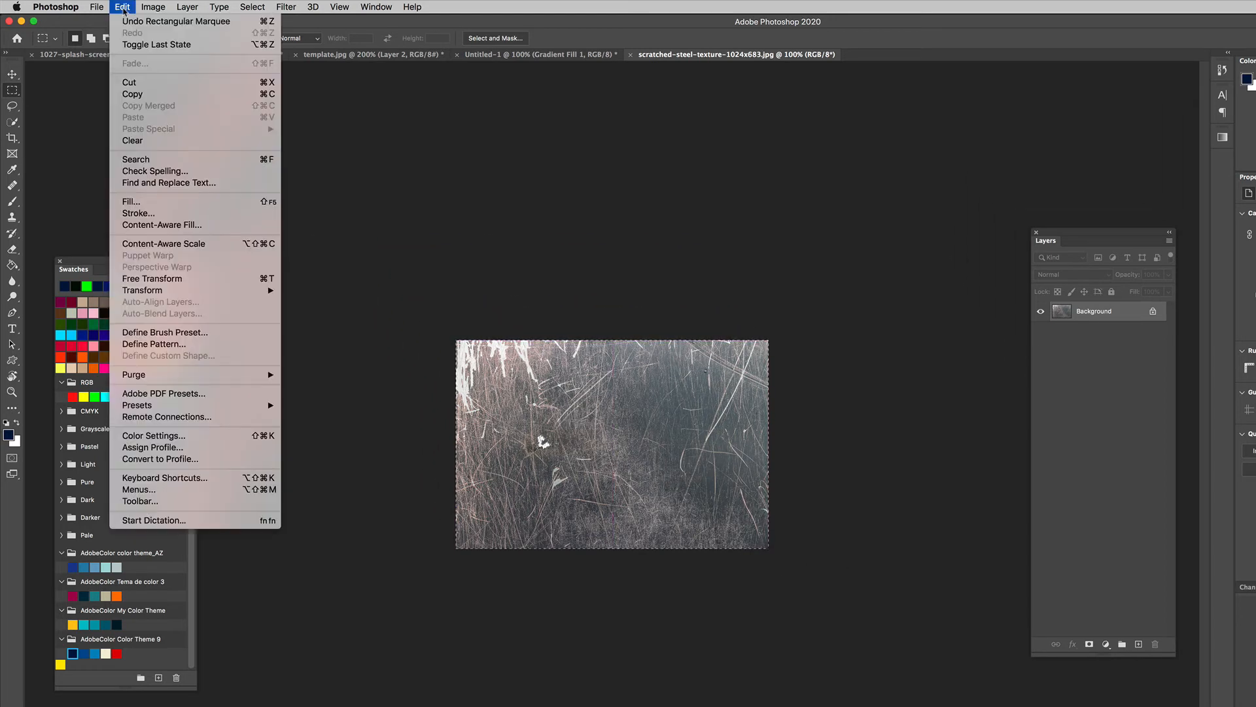
{"action": "left_click", "coordinate": [132, 94]}
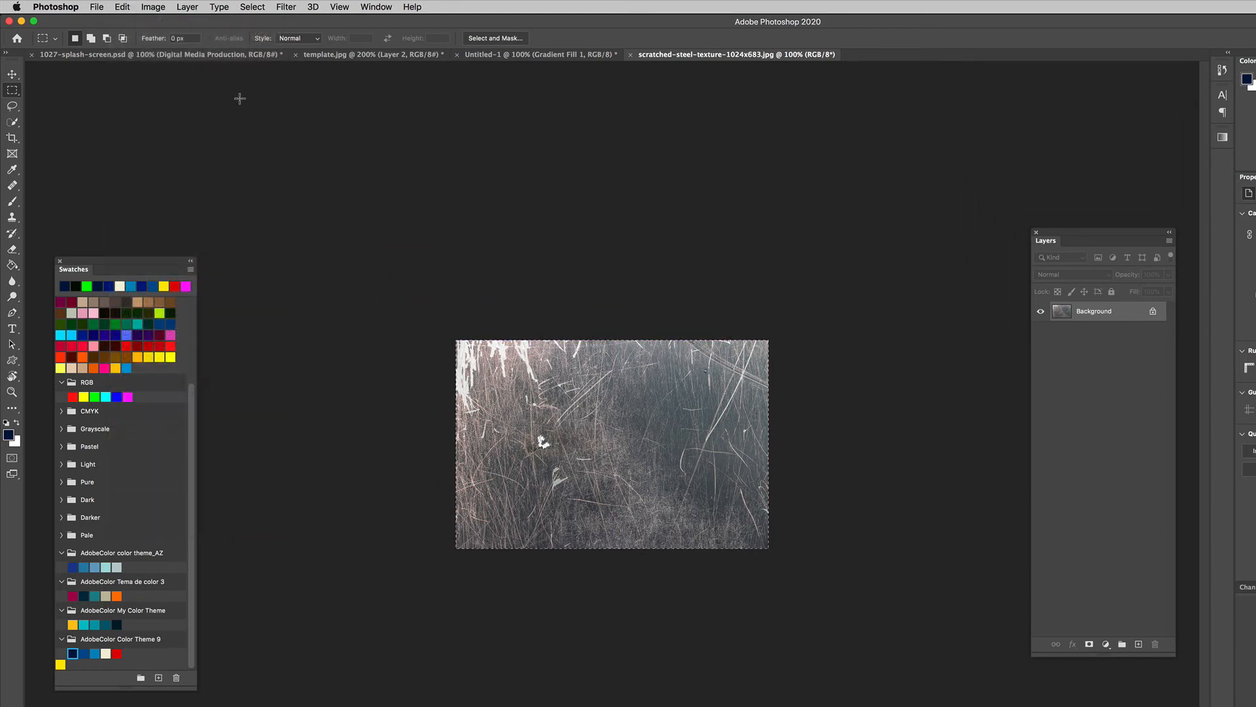
{"action": "left_click", "coordinate": [530, 56]}
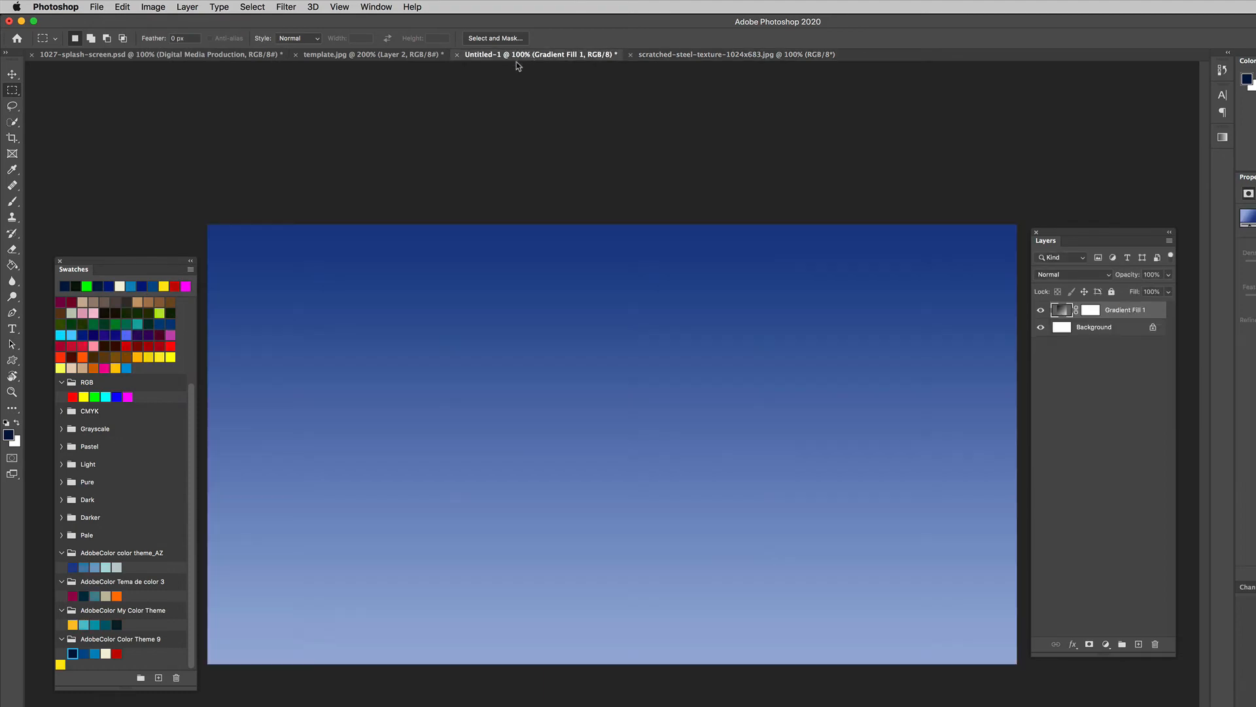
{"action": "left_click", "coordinate": [97, 9]}
{"action": "mouse_move", "coordinate": [122, 8]}
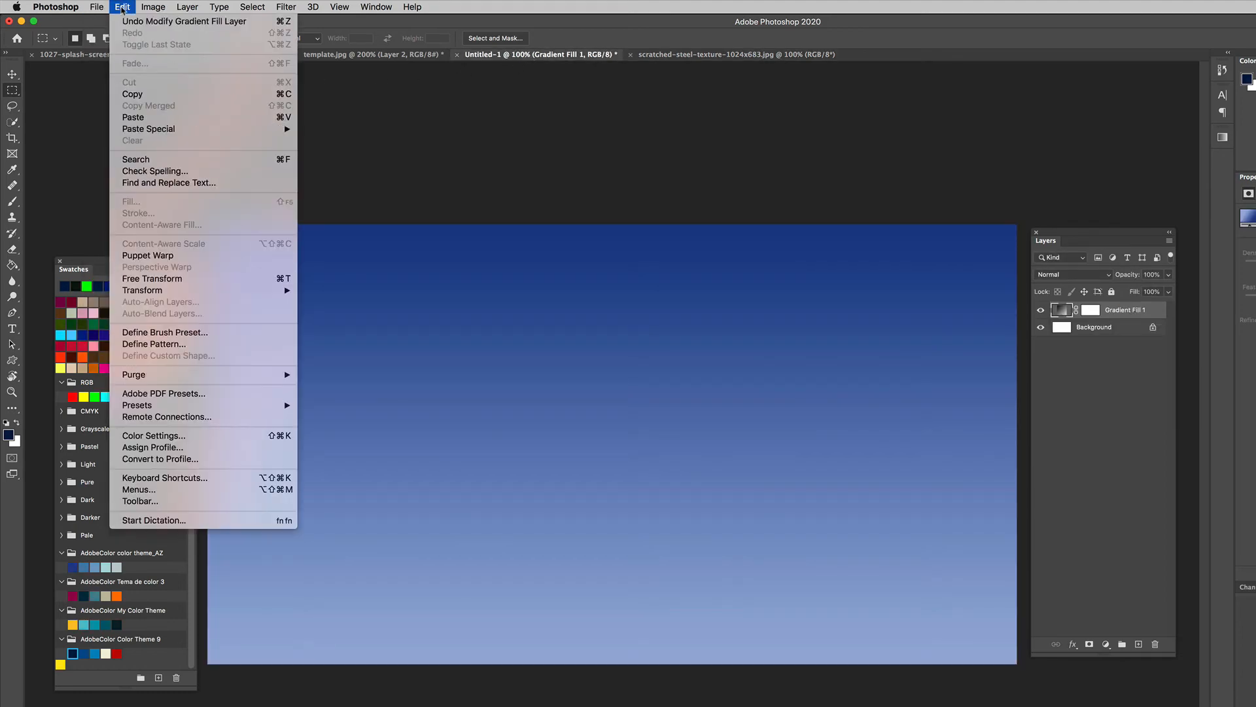
{"action": "left_click", "coordinate": [130, 121]}
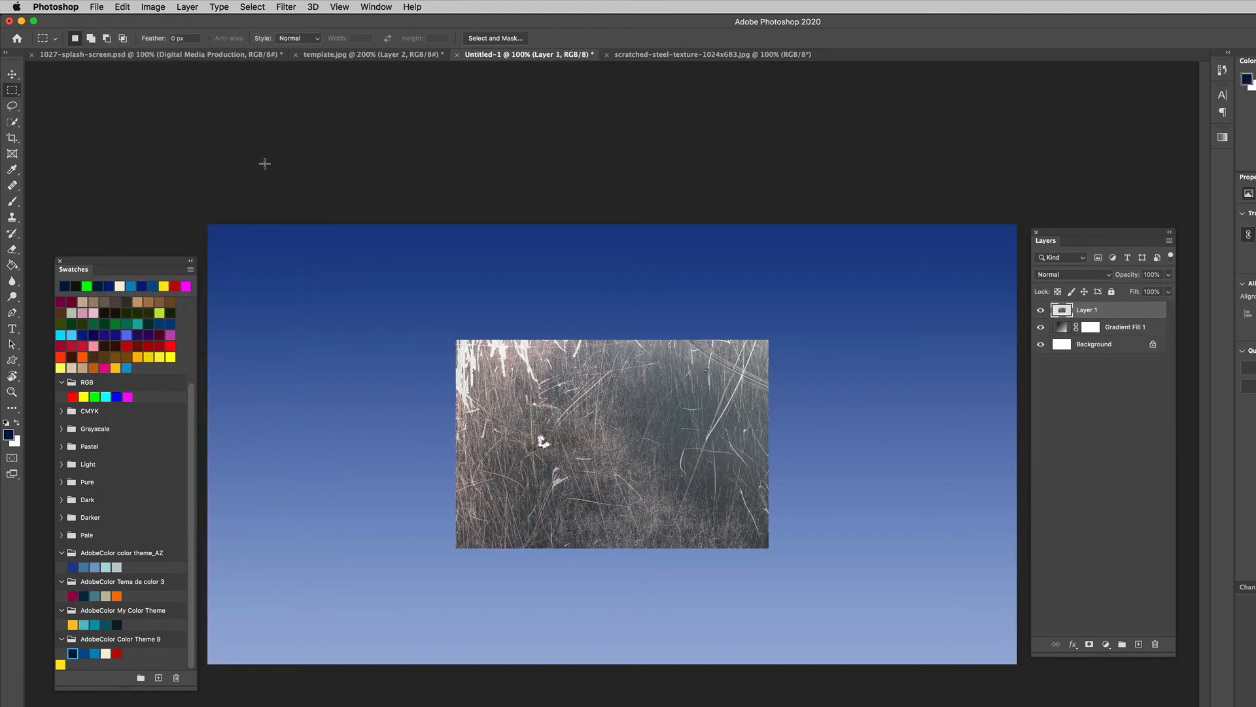
Step: Stretch the pasted scratched-steel texture to cover the entire canvas and set its layer's blend mode to Luminosity
{"action": "key", "text": "ctrl+t"}
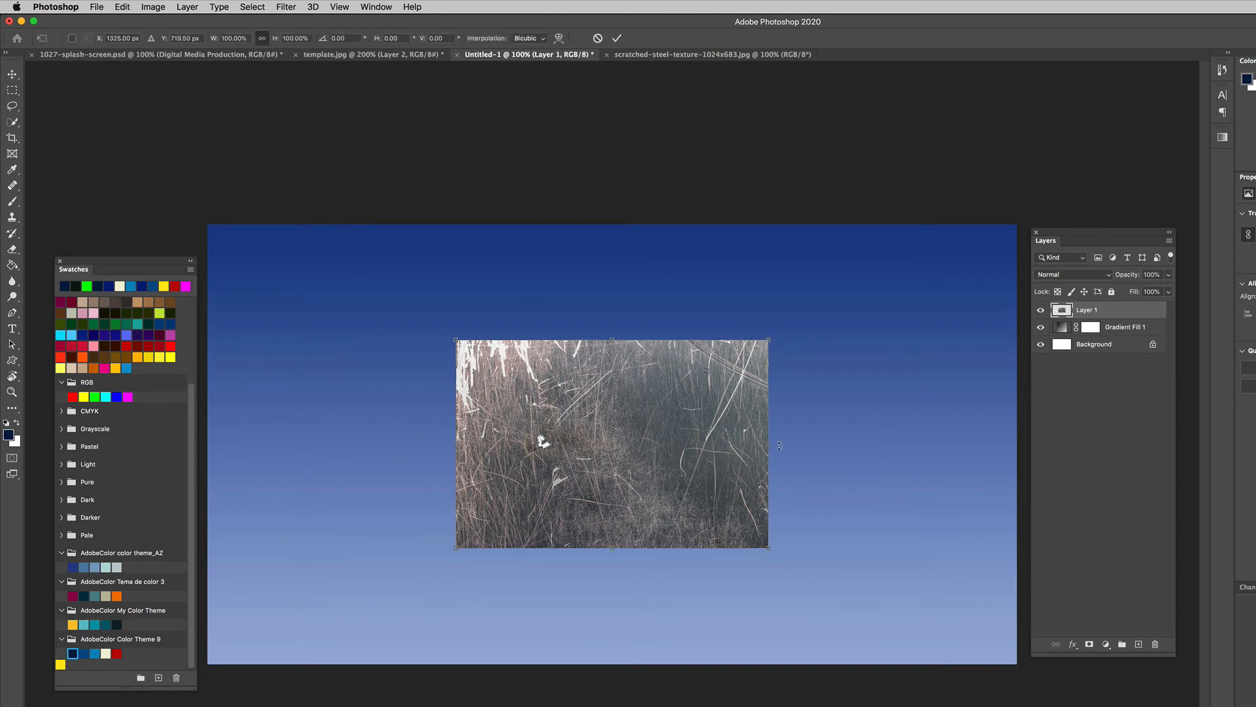
{"action": "left_click_drag", "start_coordinate": [768, 443], "coordinate": [952, 449]}
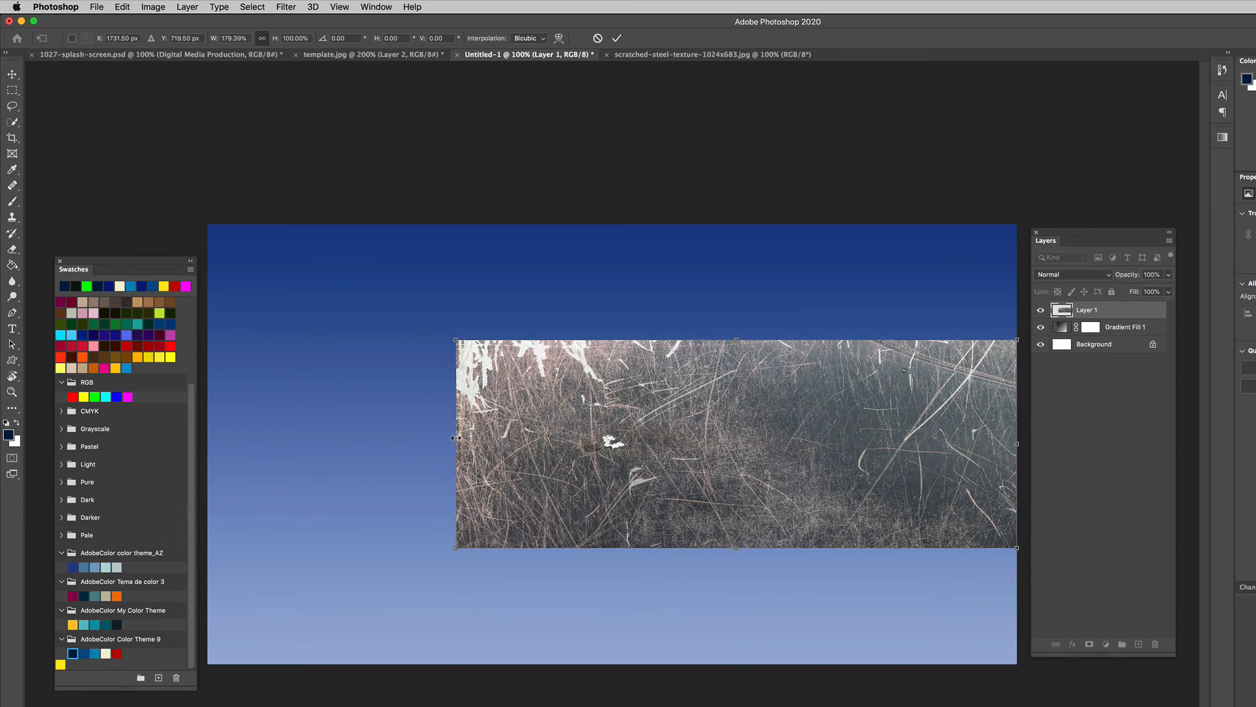
{"action": "left_click_drag", "start_coordinate": [457, 437], "coordinate": [200, 437]}
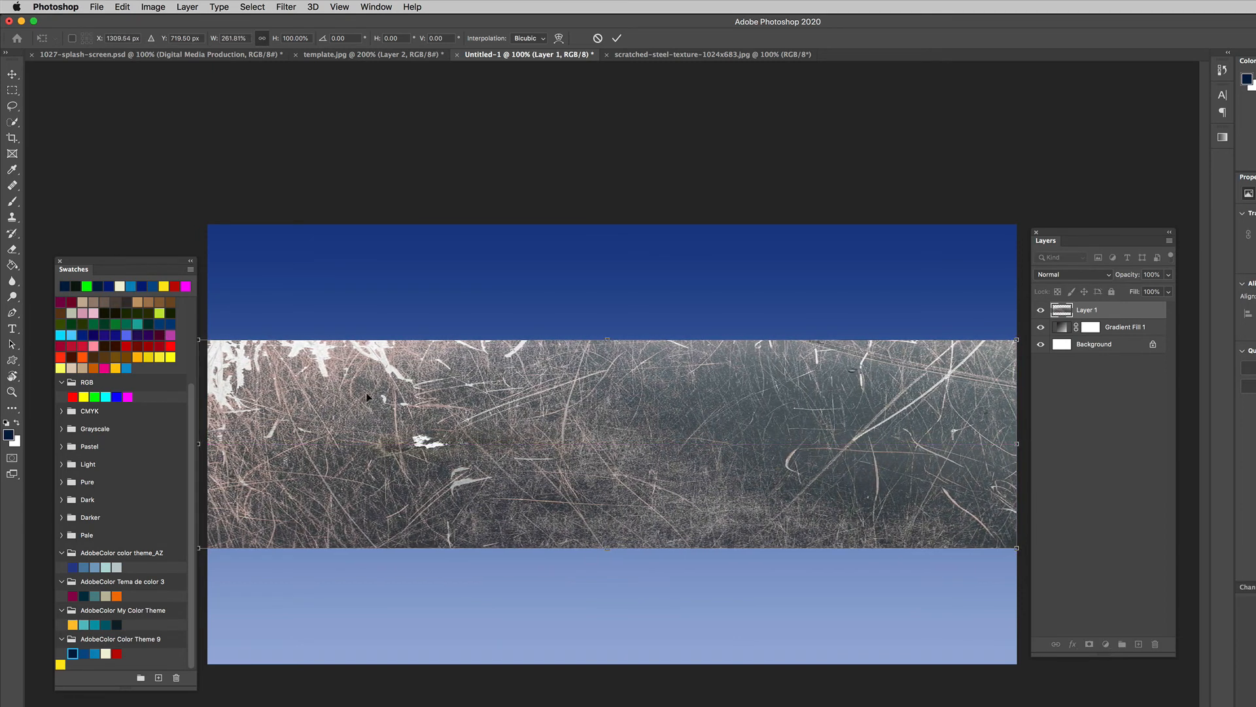
{"action": "left_click_drag", "start_coordinate": [608, 336], "coordinate": [608, 207]}
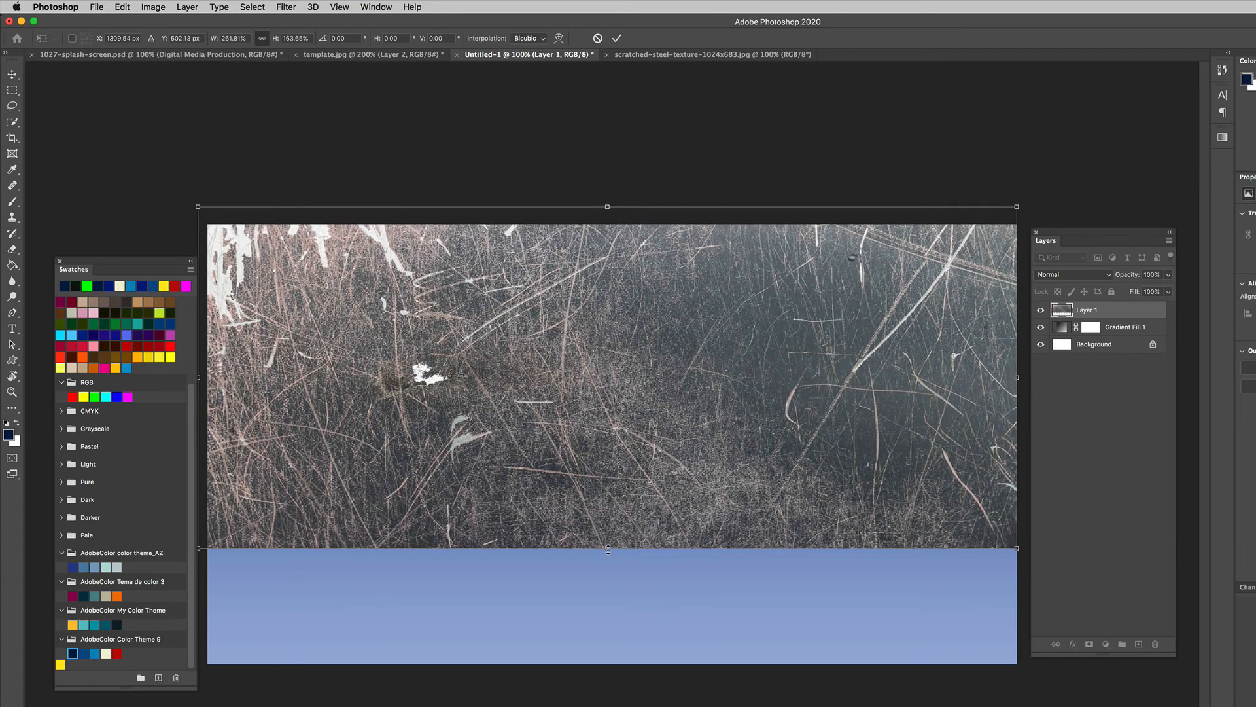
{"action": "left_click_drag", "start_coordinate": [608, 550], "coordinate": [608, 695]}
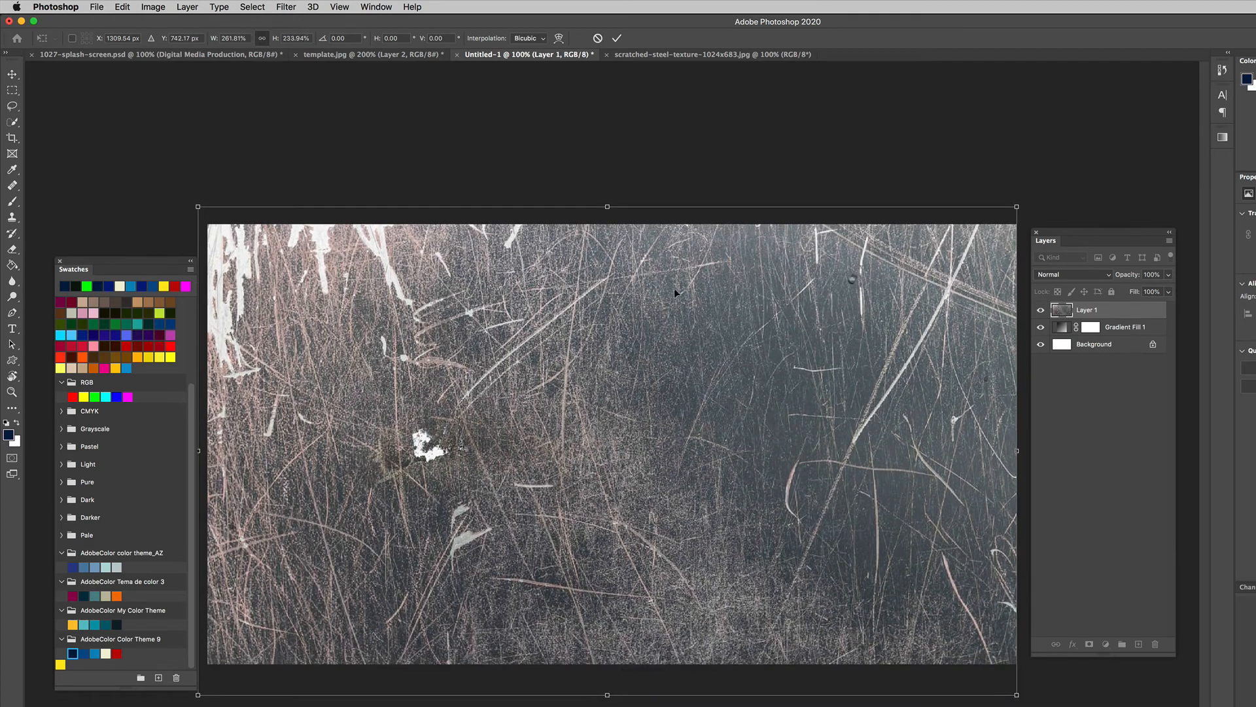
{"action": "left_click", "coordinate": [618, 40]}
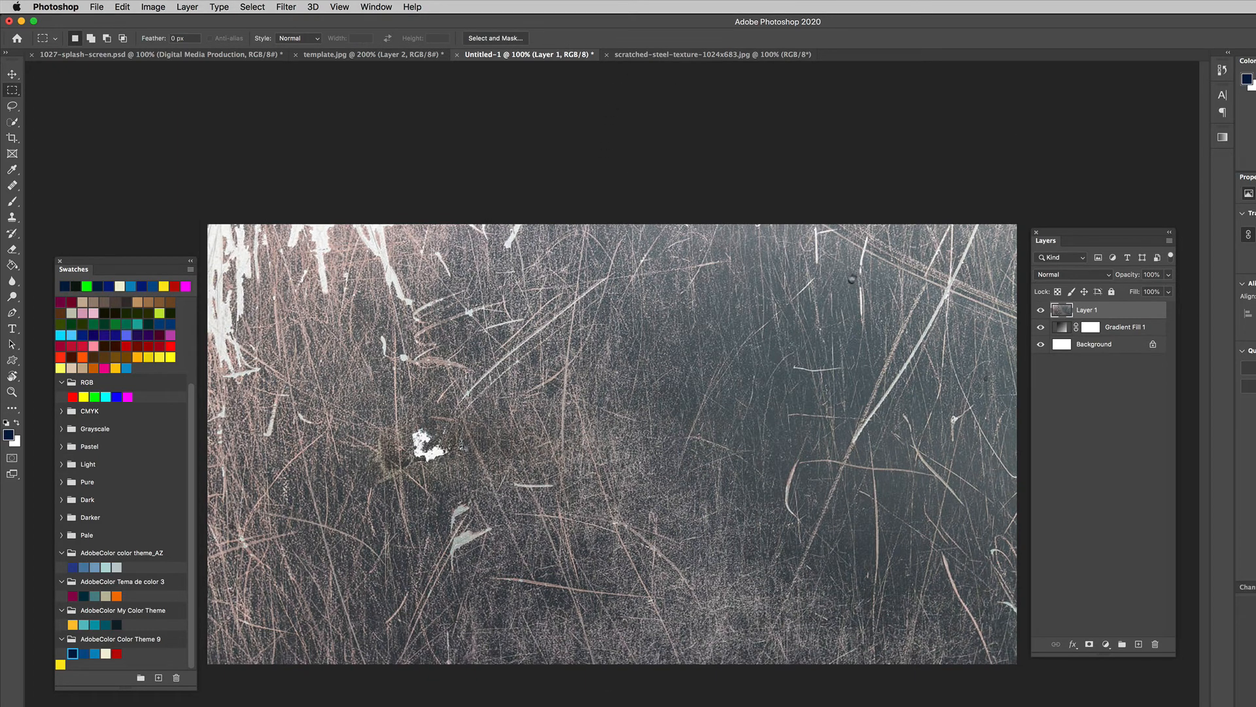
{"action": "left_click", "coordinate": [1111, 280]}
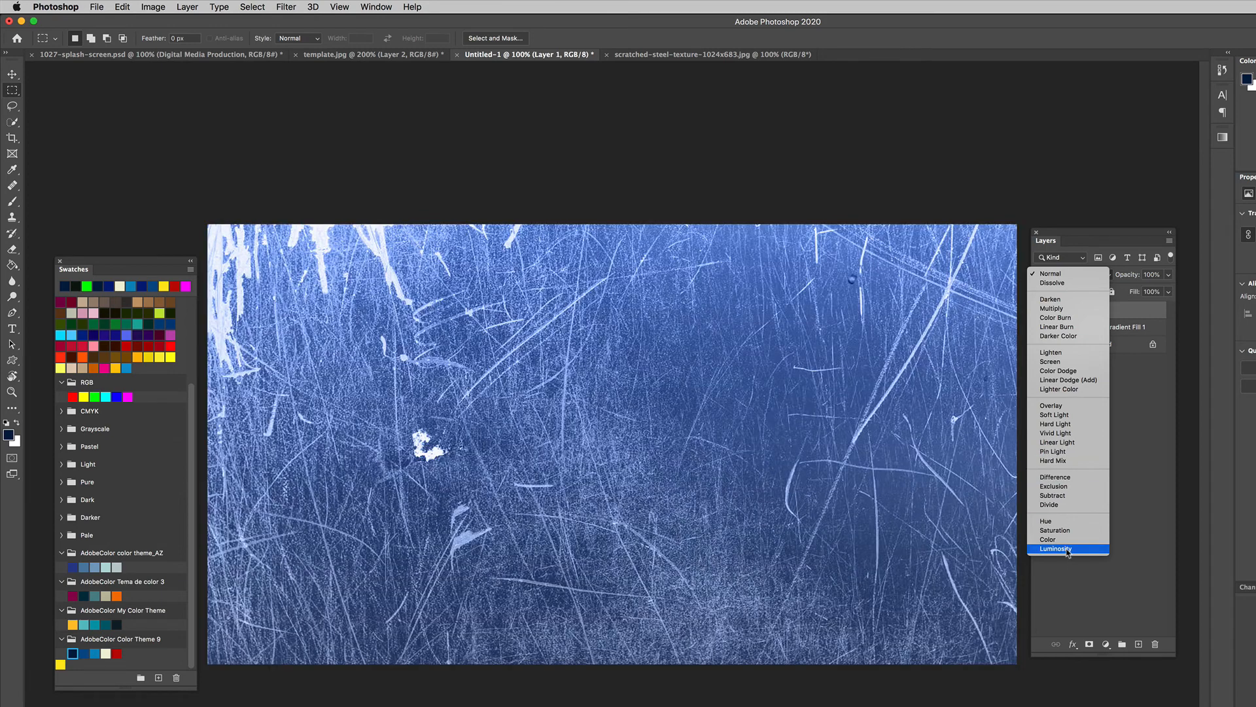
{"action": "left_click", "coordinate": [1067, 550]}
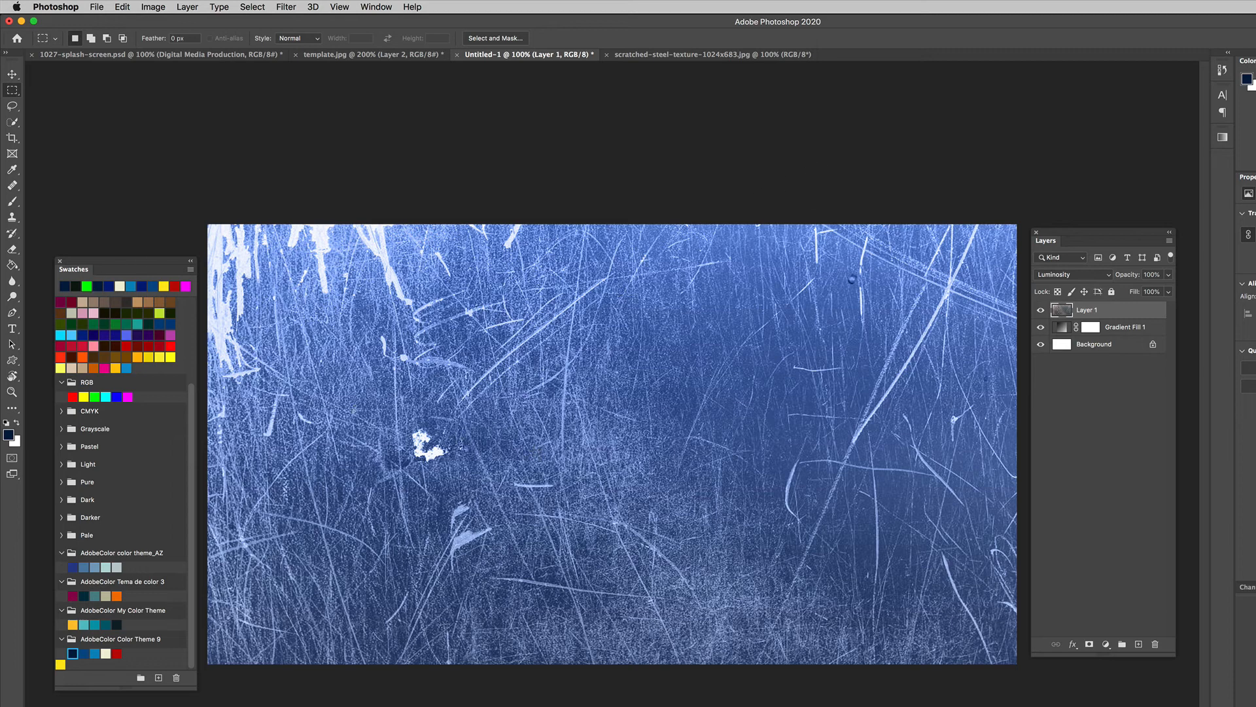
Step: Add the text AREA 1027 in Sweet Square Pro and scale it to 700%, placing it in the middle of the canvas
{"action": "left_click", "coordinate": [12, 328]}
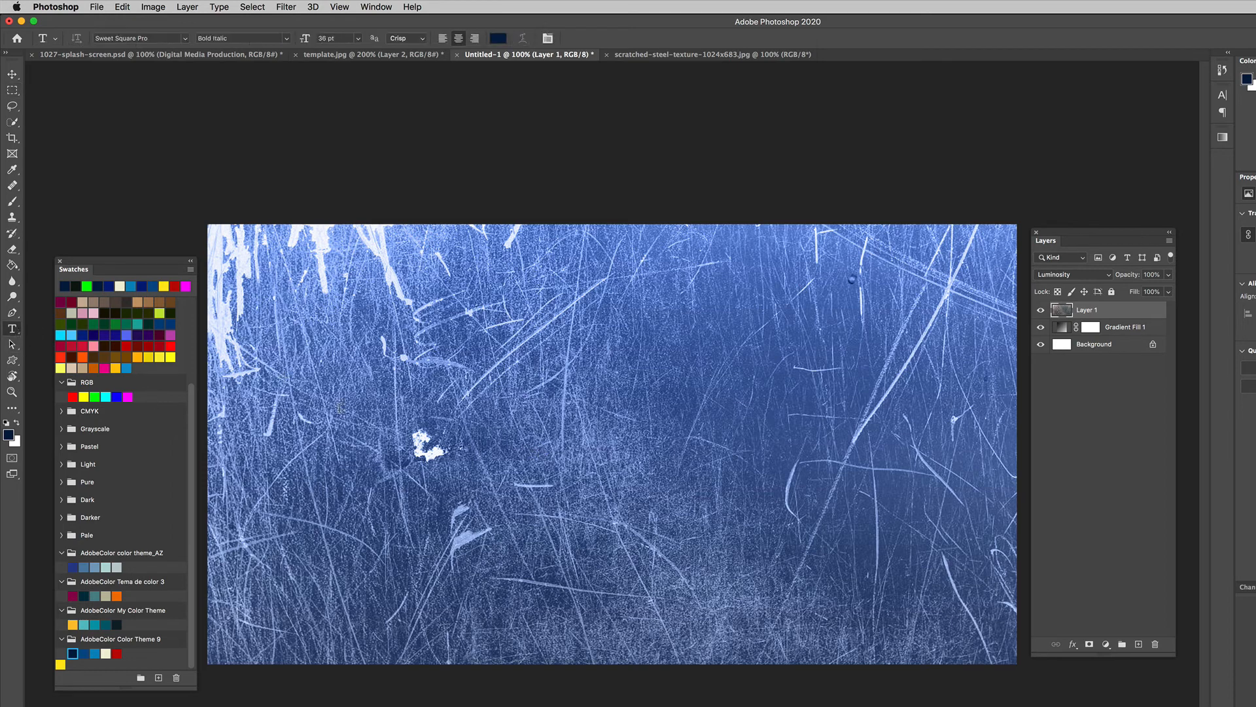
{"action": "left_click", "coordinate": [498, 431]}
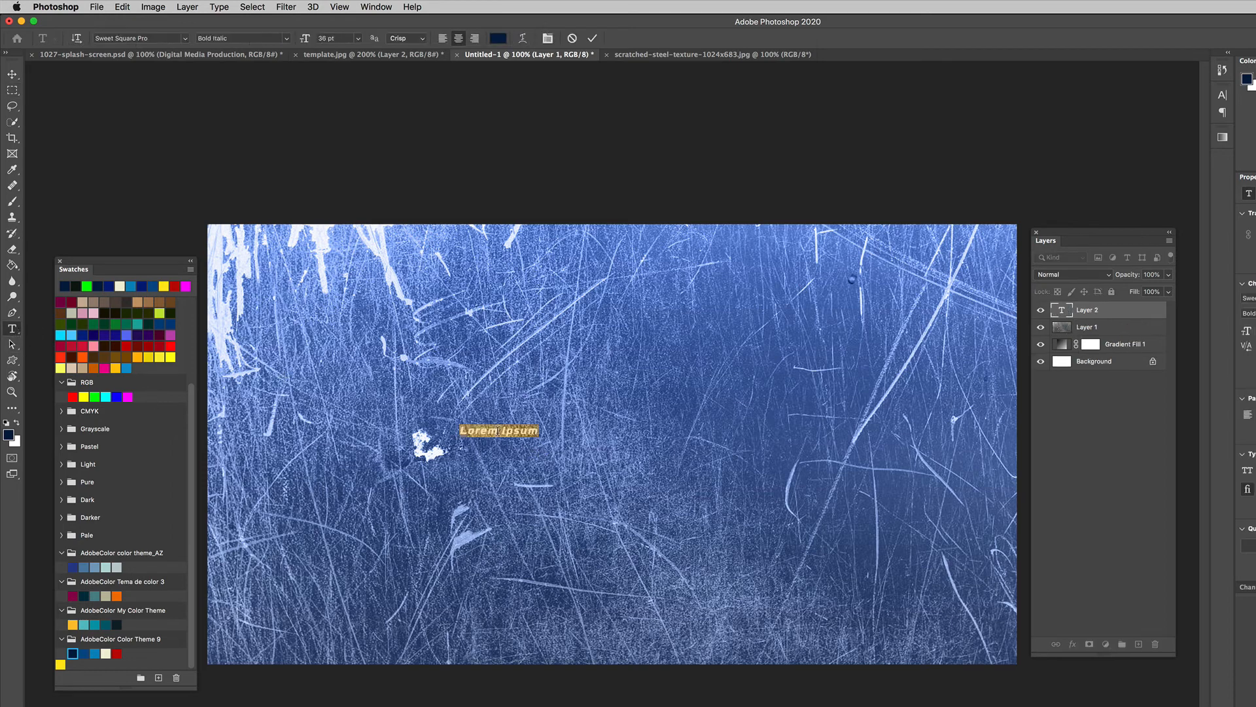
{"action": "type", "text": "AREA 1027"}
{"action": "left_click", "coordinate": [594, 38]}
{"action": "key", "text": "super+t"}
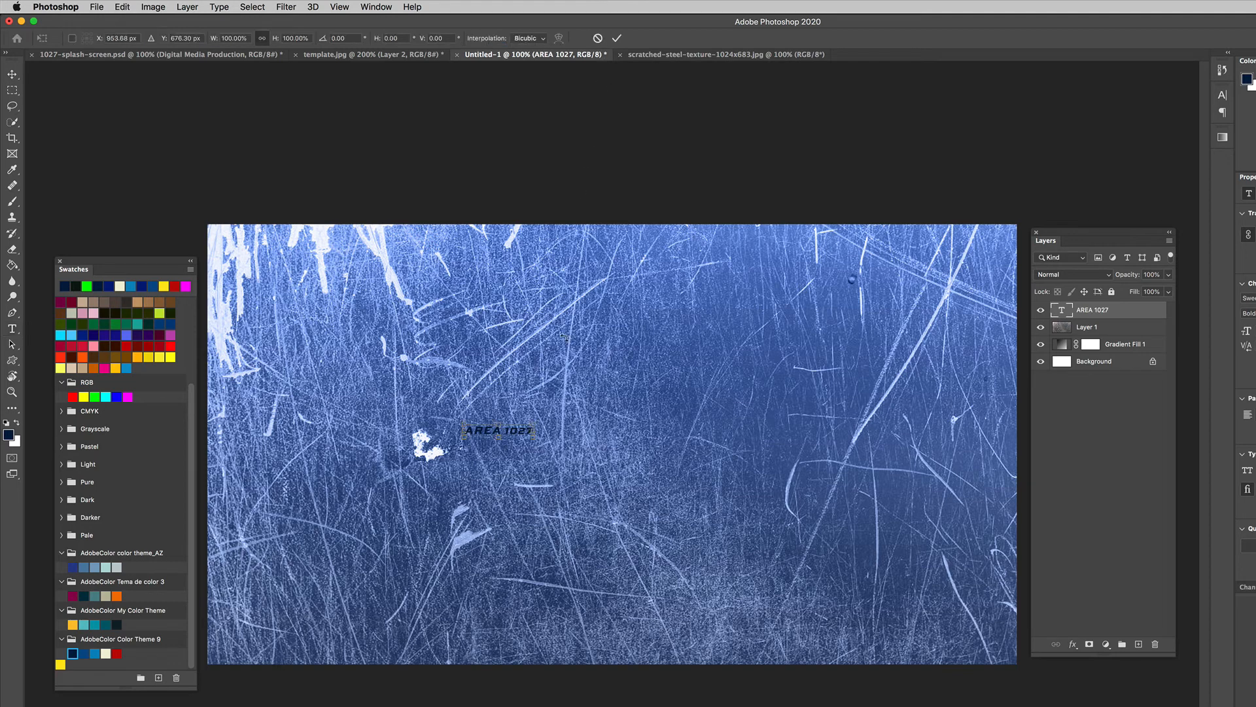
{"action": "left_click_drag", "start_coordinate": [534, 430], "coordinate": [764, 453]}
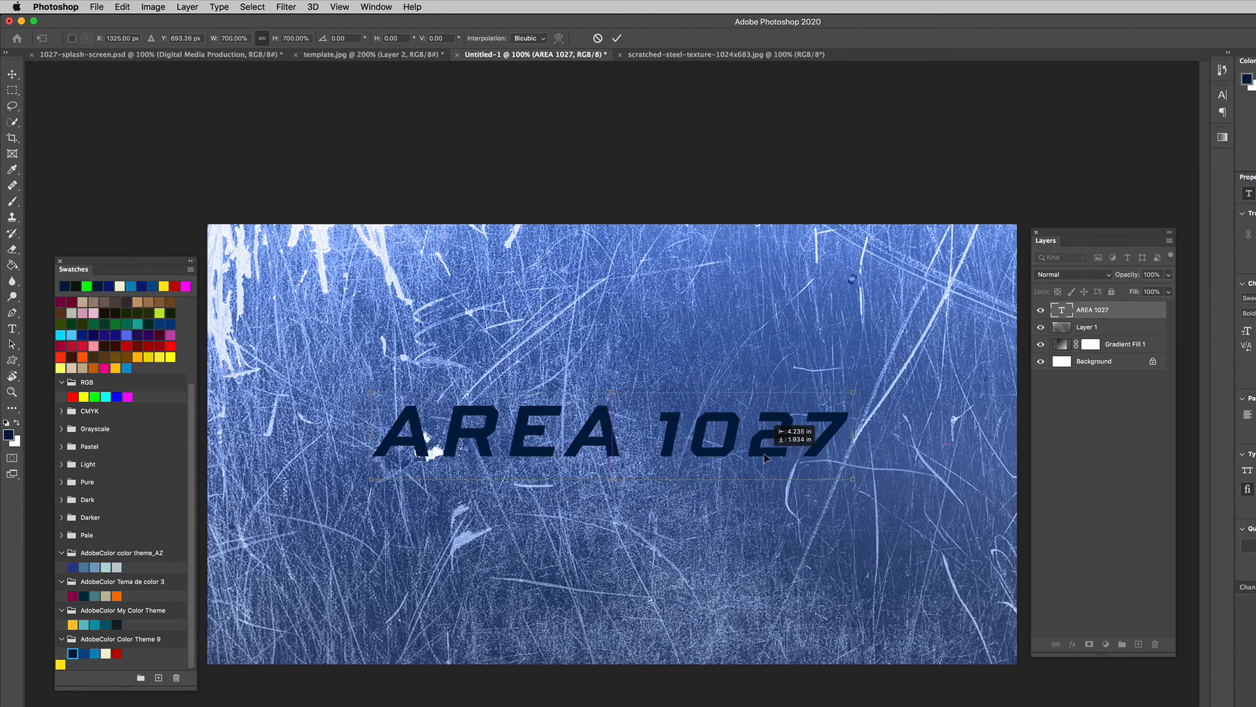
{"action": "left_click", "coordinate": [617, 38]}
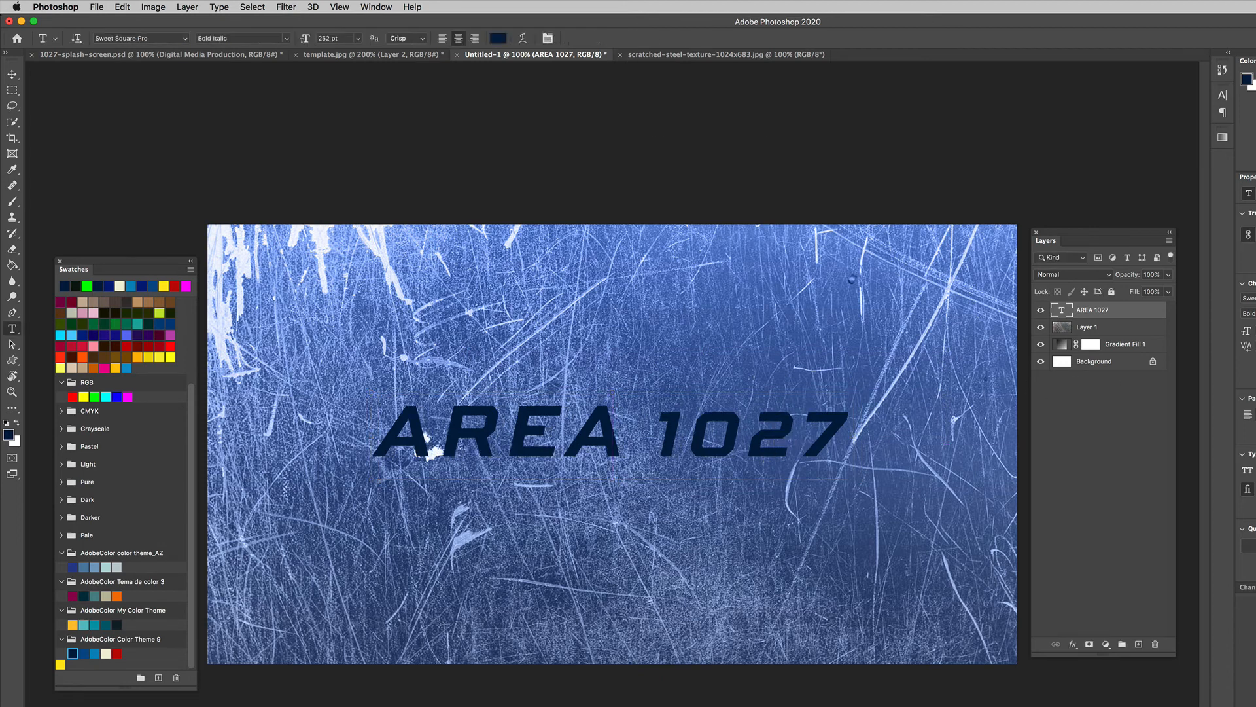
Step: Change the AREA 1027 text to the Heavy font style and color it with the yellow swatch
{"action": "left_click", "coordinate": [1250, 313]}
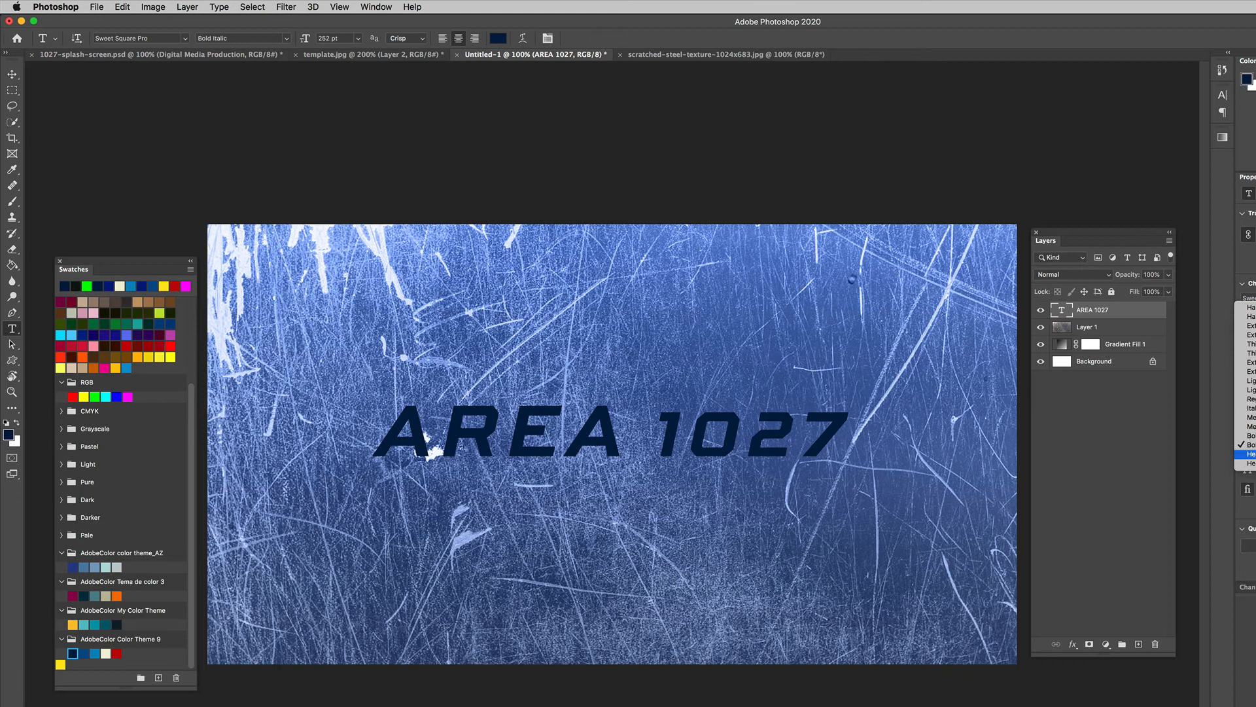
{"action": "left_click", "coordinate": [1249, 454]}
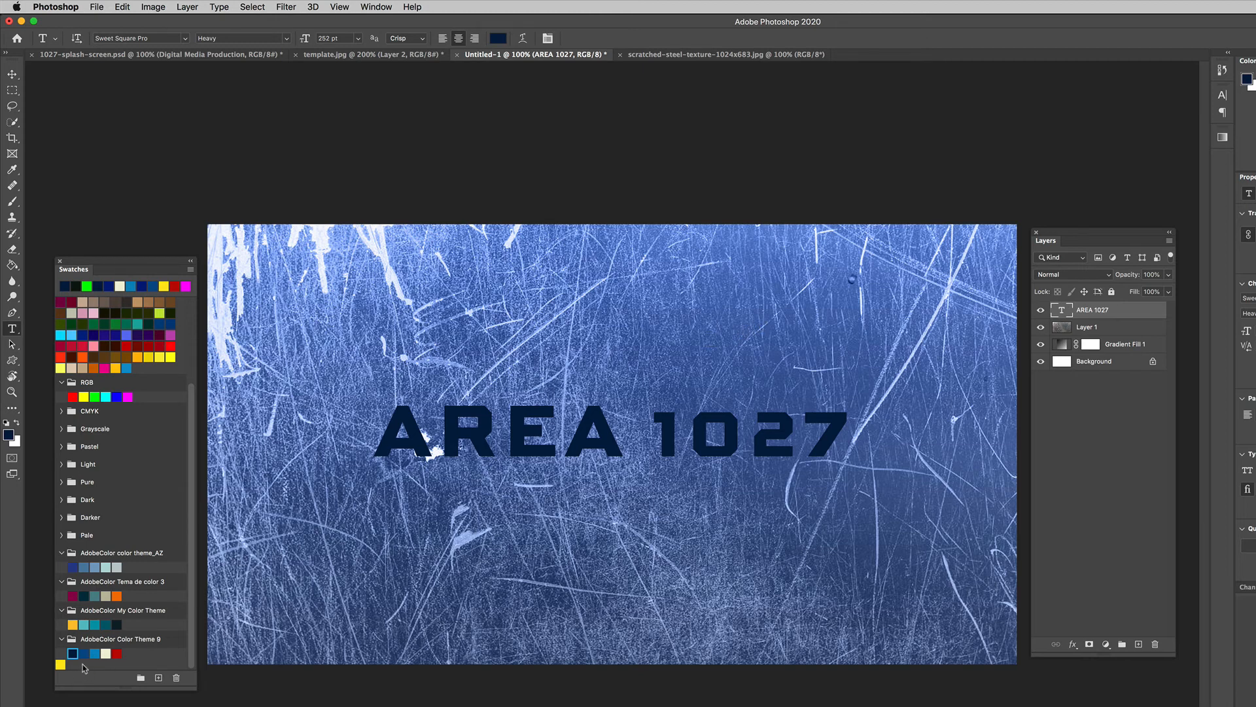
{"action": "left_click", "coordinate": [61, 664]}
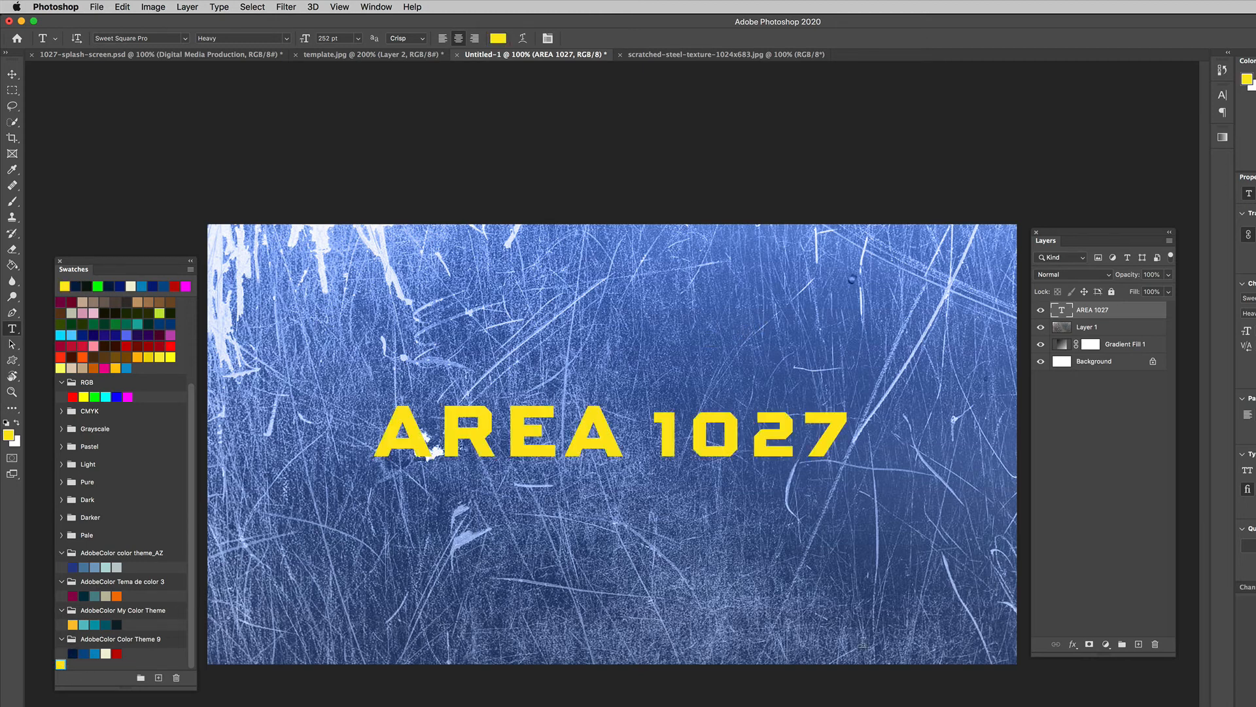
Step: Add an Outer Glow to the AREA 1027 text using the red swatch color bf0404 from AdobeColor Color Theme 9
{"action": "left_click", "coordinate": [1074, 644]}
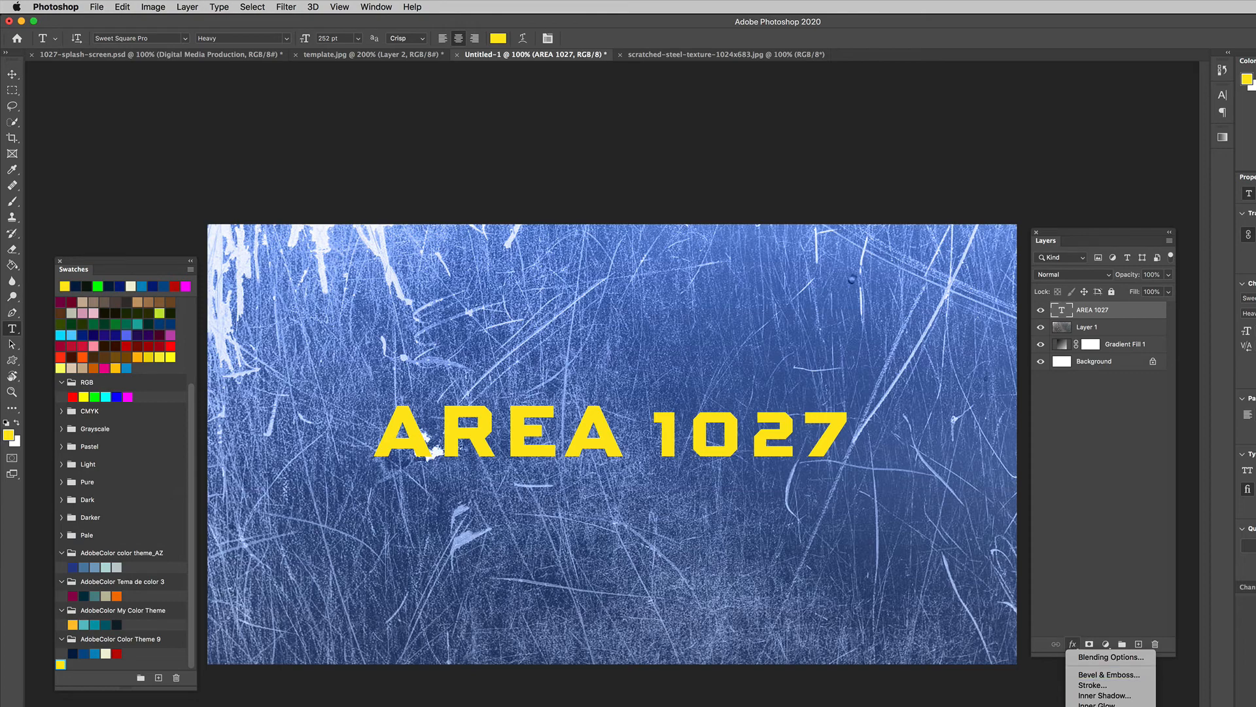
{"action": "left_click", "coordinate": [1101, 706]}
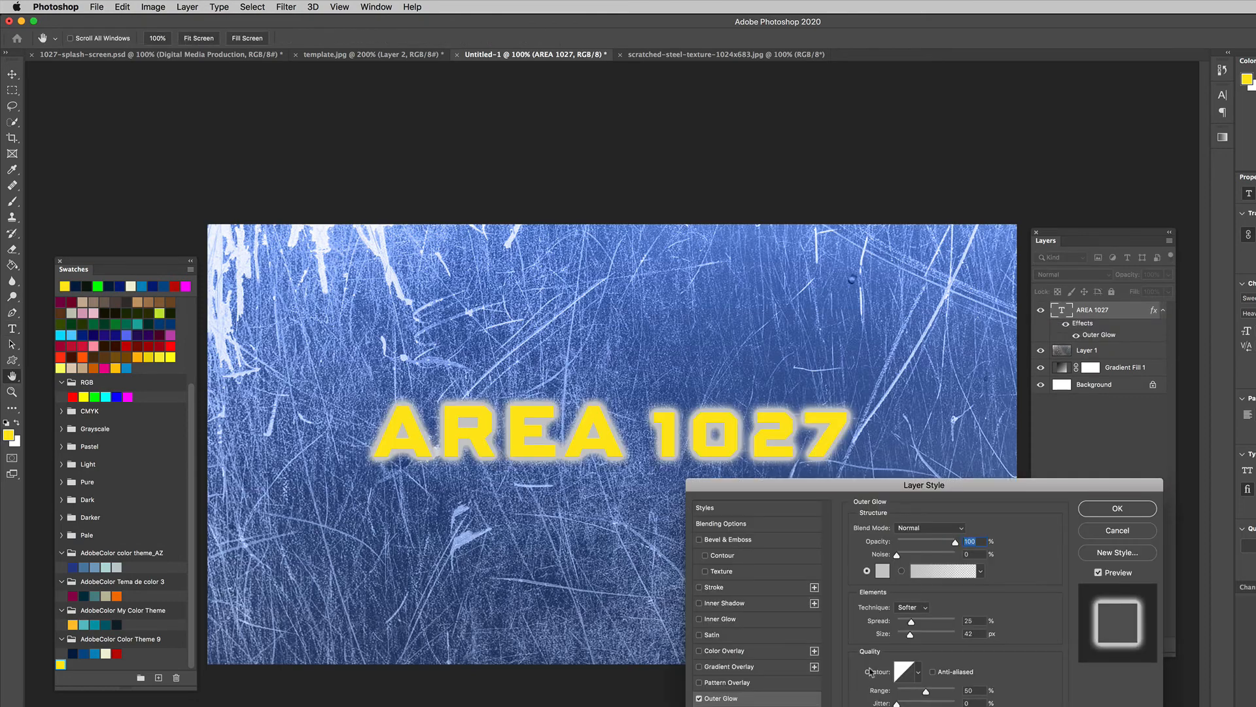
{"action": "left_click", "coordinate": [883, 571]}
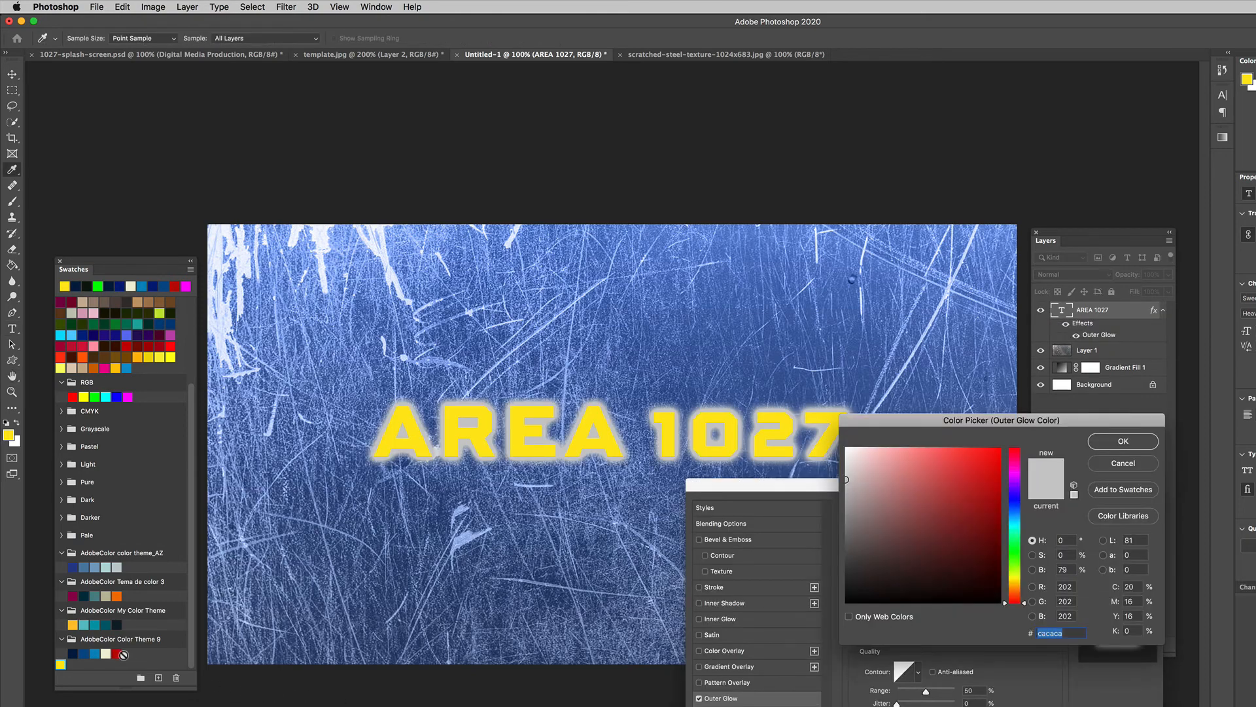
{"action": "left_click", "coordinate": [116, 653]}
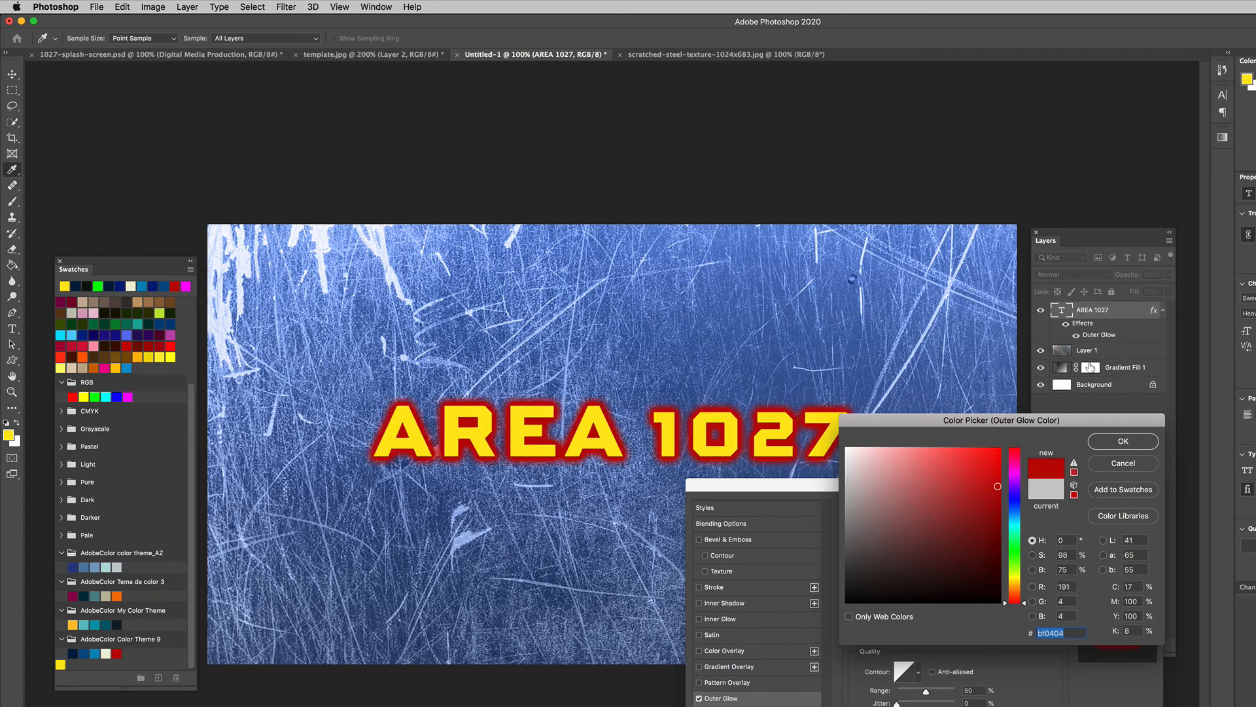
{"action": "left_click", "coordinate": [1123, 441]}
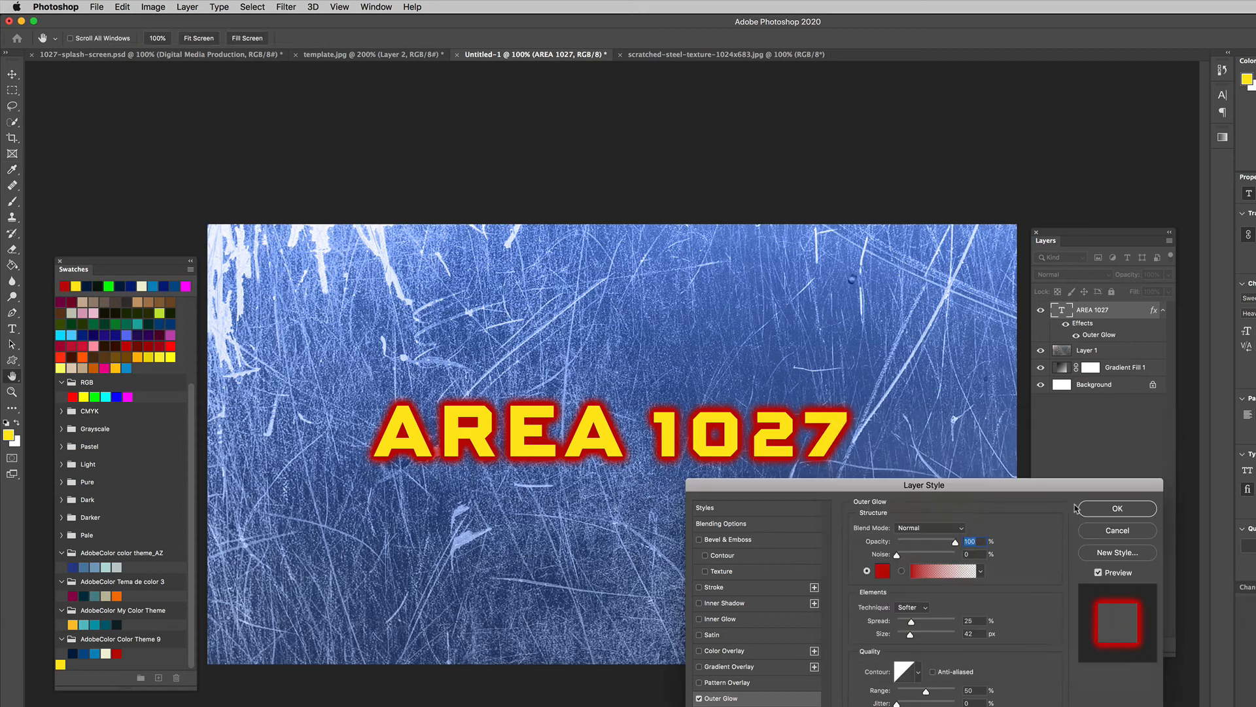
{"action": "left_click", "coordinate": [1117, 508]}
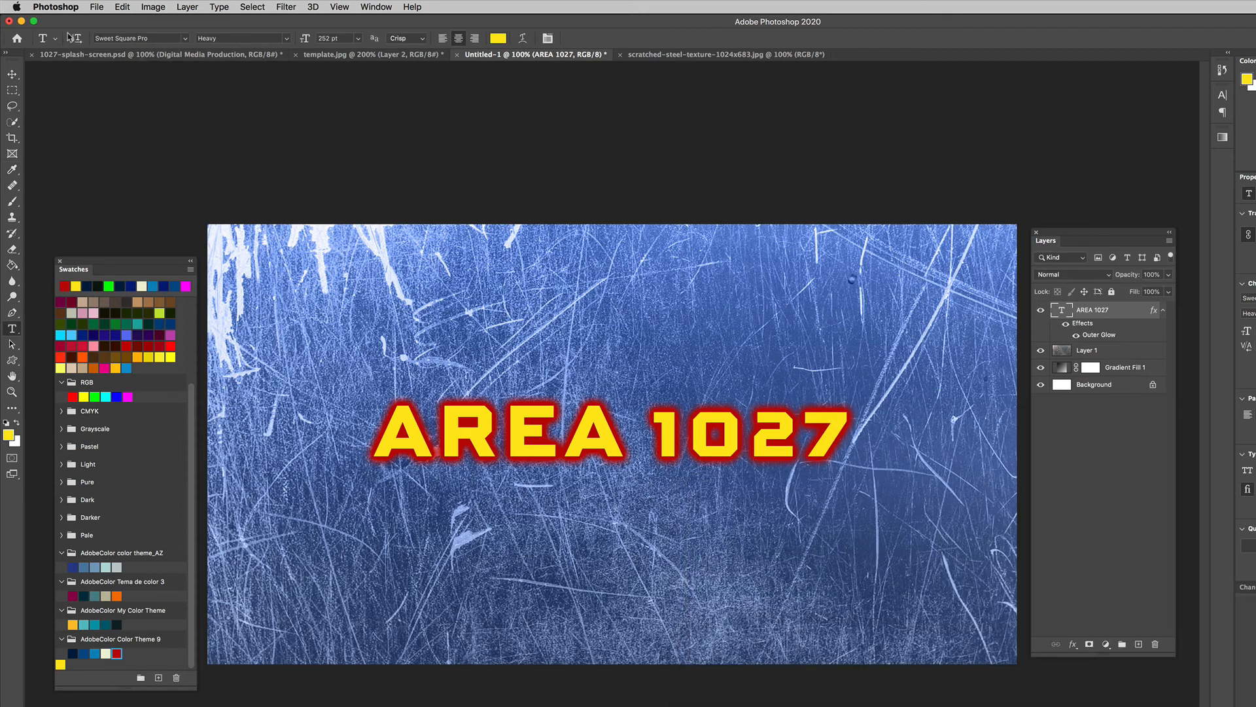
Step: Open pen.png from the Downloads folder
{"action": "left_click", "coordinate": [99, 8]}
{"action": "left_click", "coordinate": [104, 31]}
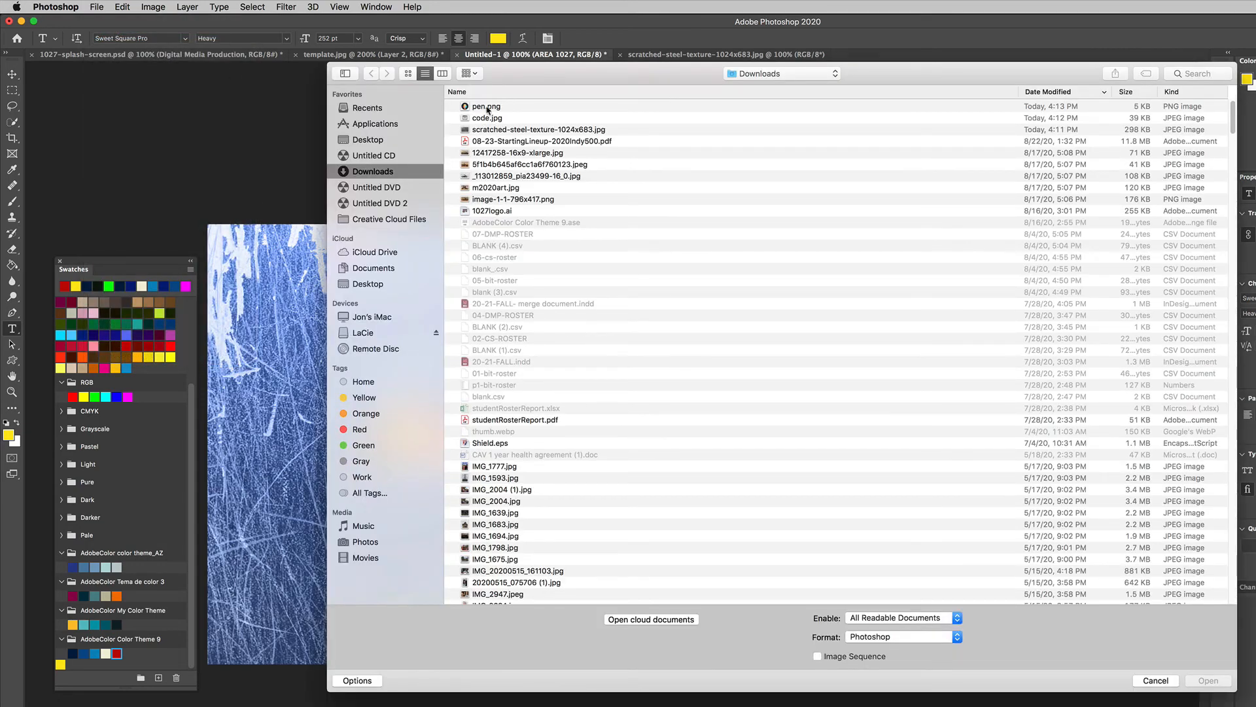
{"action": "double_click", "coordinate": [488, 108]}
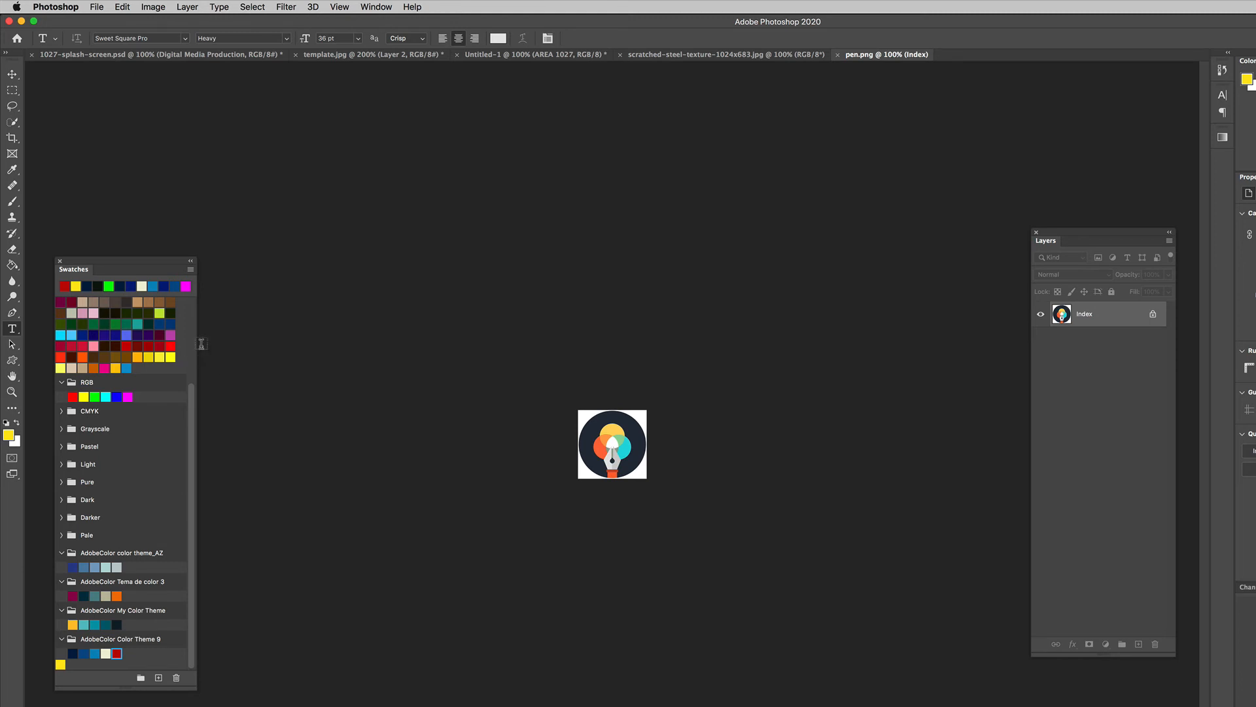
Step: Convert the pen.png image to RGB Color mode
{"action": "key", "text": "super+equal"}
{"action": "key", "text": "super+equal"}
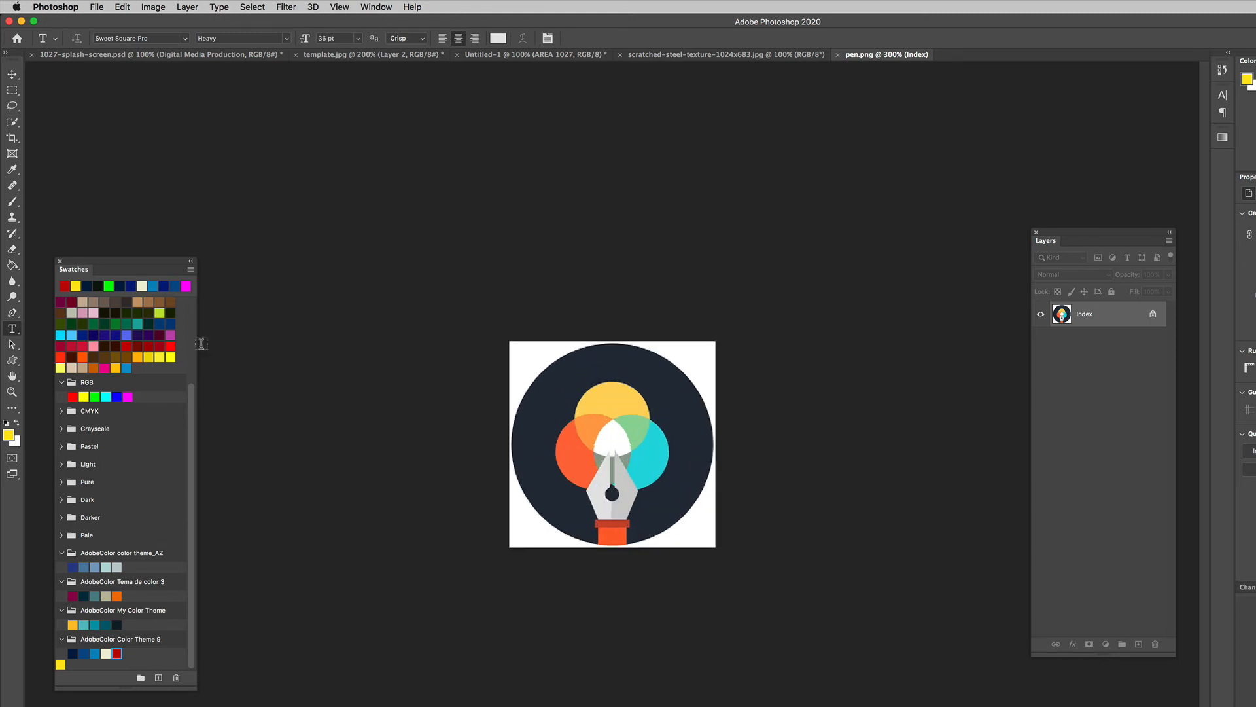
{"action": "left_click", "coordinate": [13, 123]}
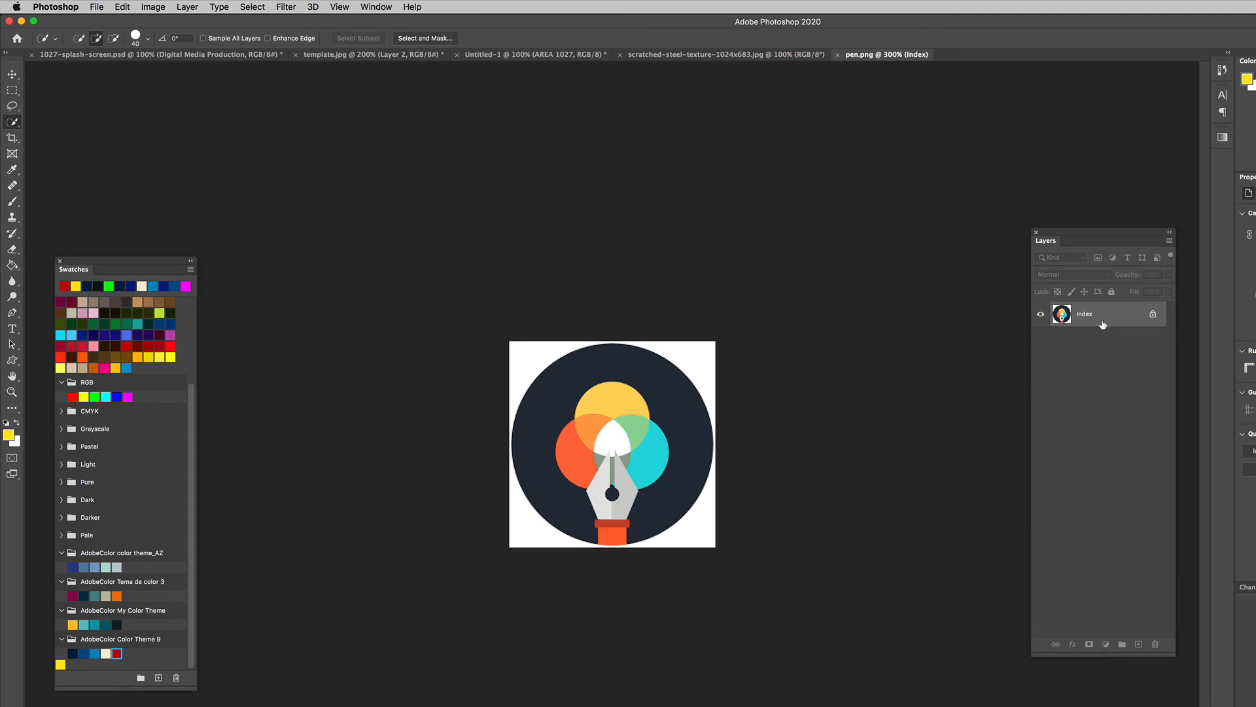
{"action": "left_click", "coordinate": [152, 8]}
{"action": "mouse_move", "coordinate": [259, 26]}
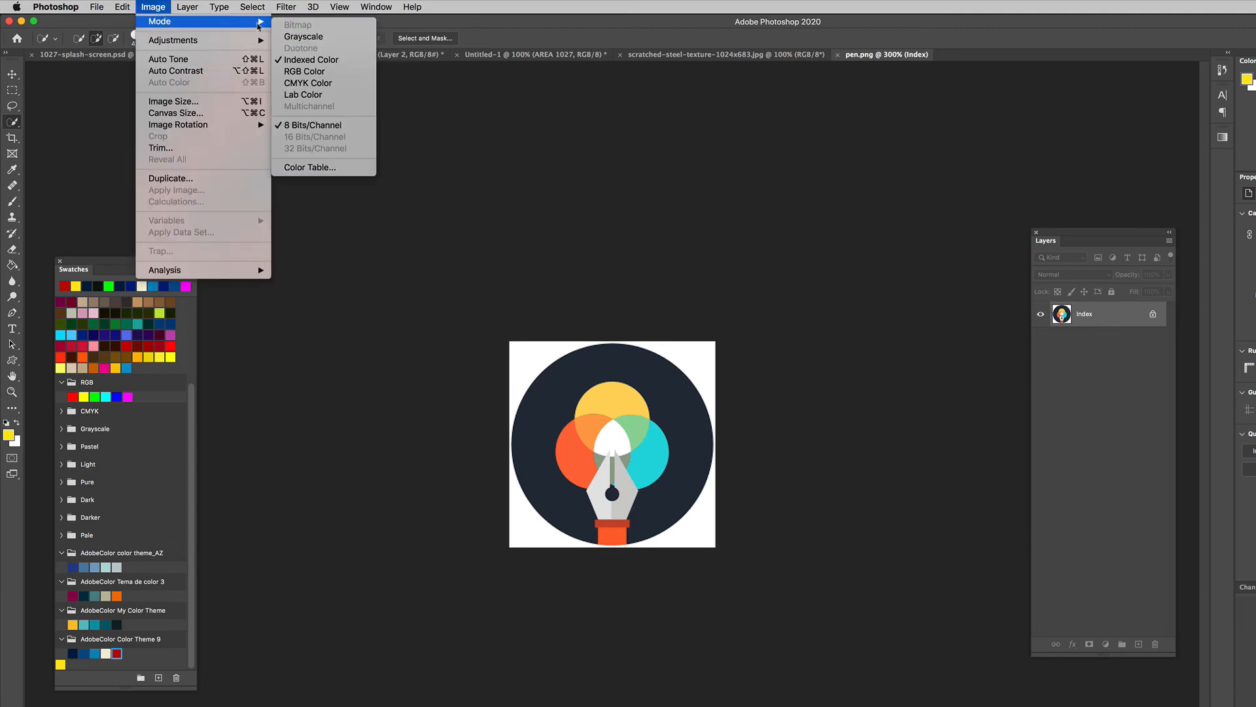
{"action": "left_click", "coordinate": [304, 71]}
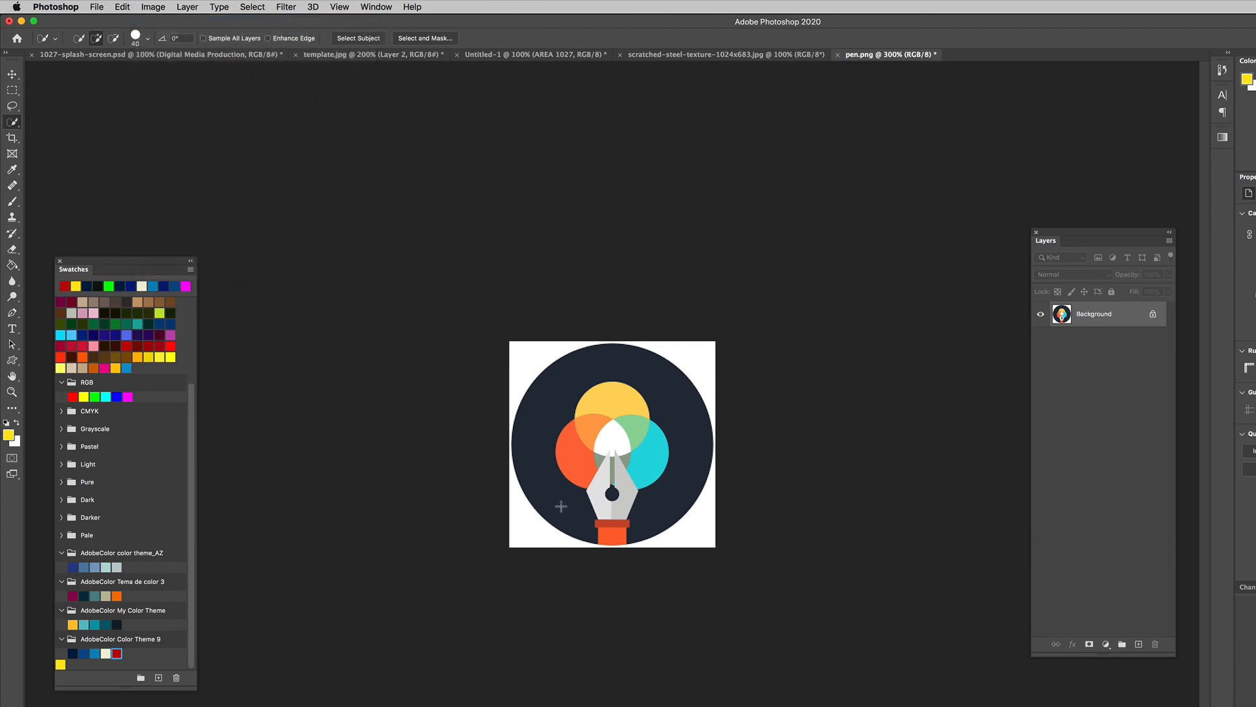
Step: Select the circular pen logo without its white corners and copy it into the Untitled-1 document
{"action": "left_click", "coordinate": [556, 392]}
{"action": "left_click", "coordinate": [644, 436]}
{"action": "left_click", "coordinate": [546, 56]}
{"action": "key", "text": "super+v"}
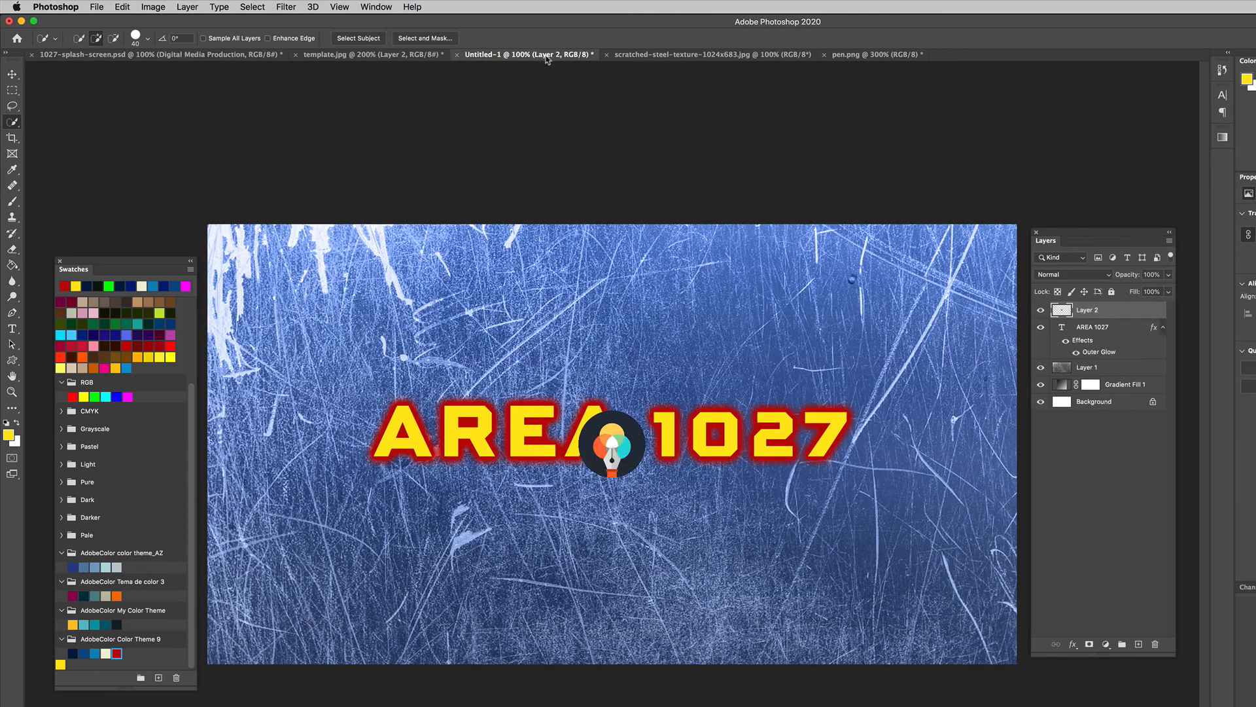
Step: Enlarge the pasted pen logo to about 262% and position it over the middle of the AREA 1027 text
{"action": "key", "text": "super+t"}
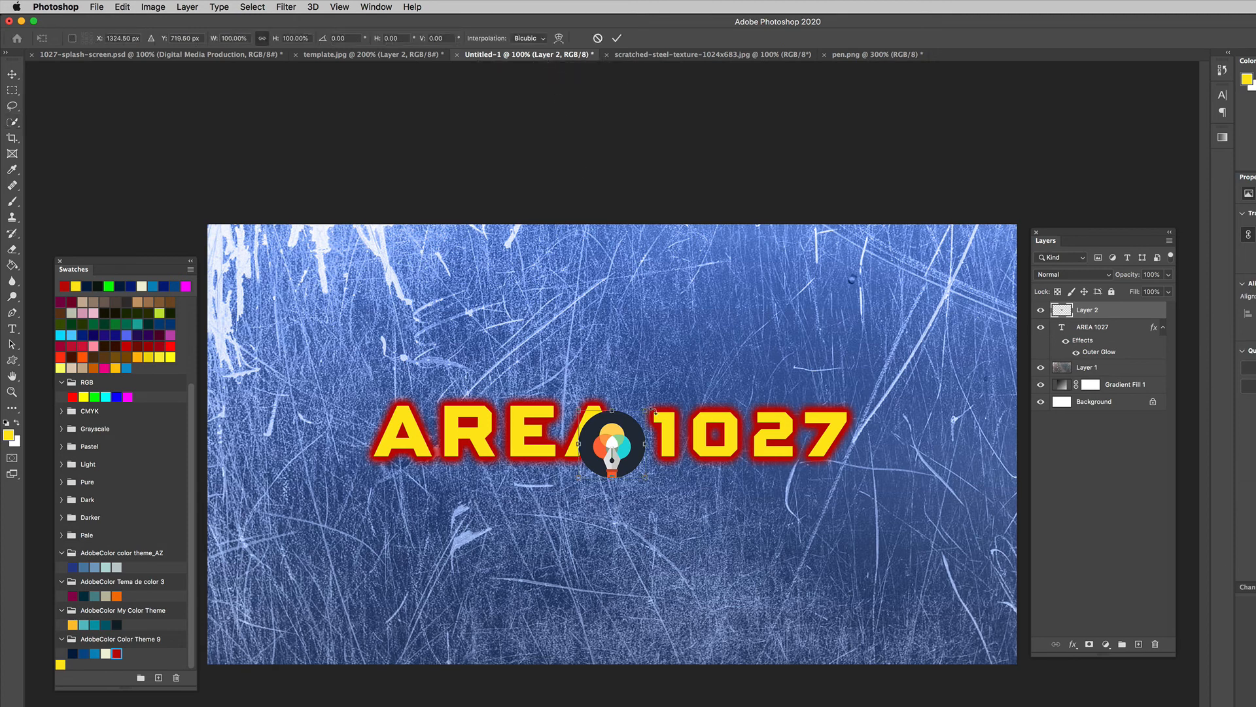
{"action": "left_click_drag", "start_coordinate": [648, 411], "coordinate": [635, 451]}
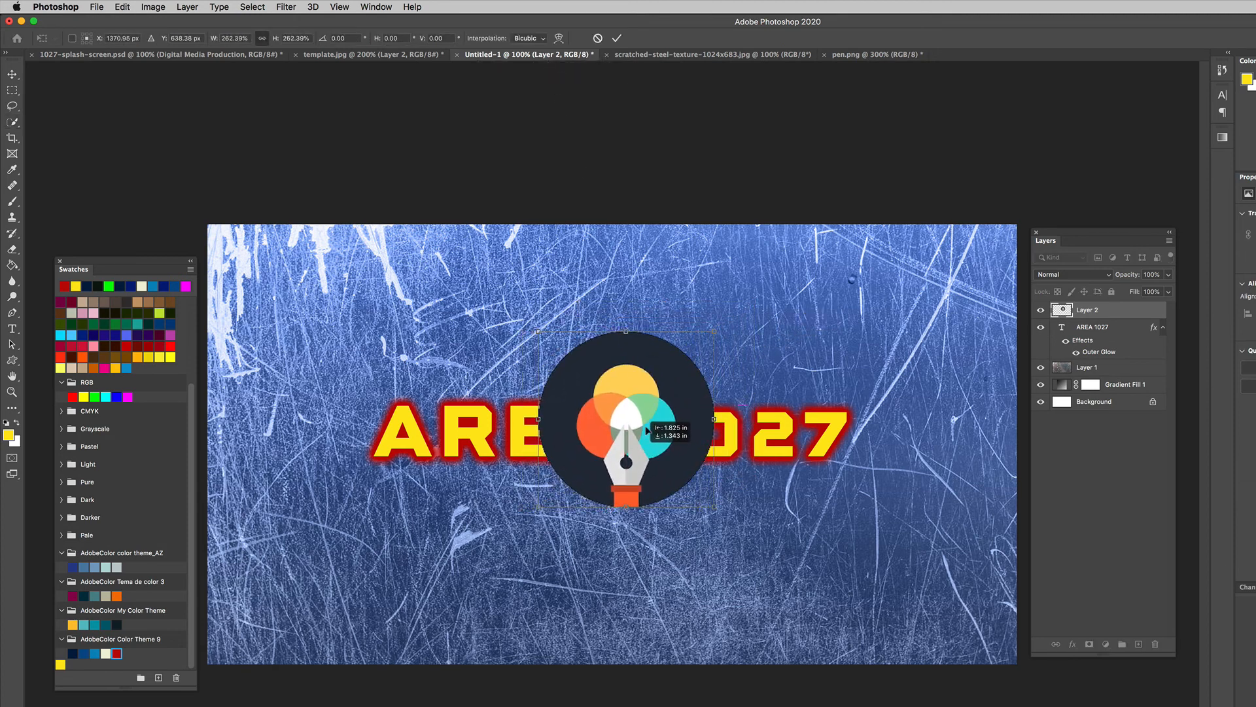
{"action": "left_click", "coordinate": [616, 38]}
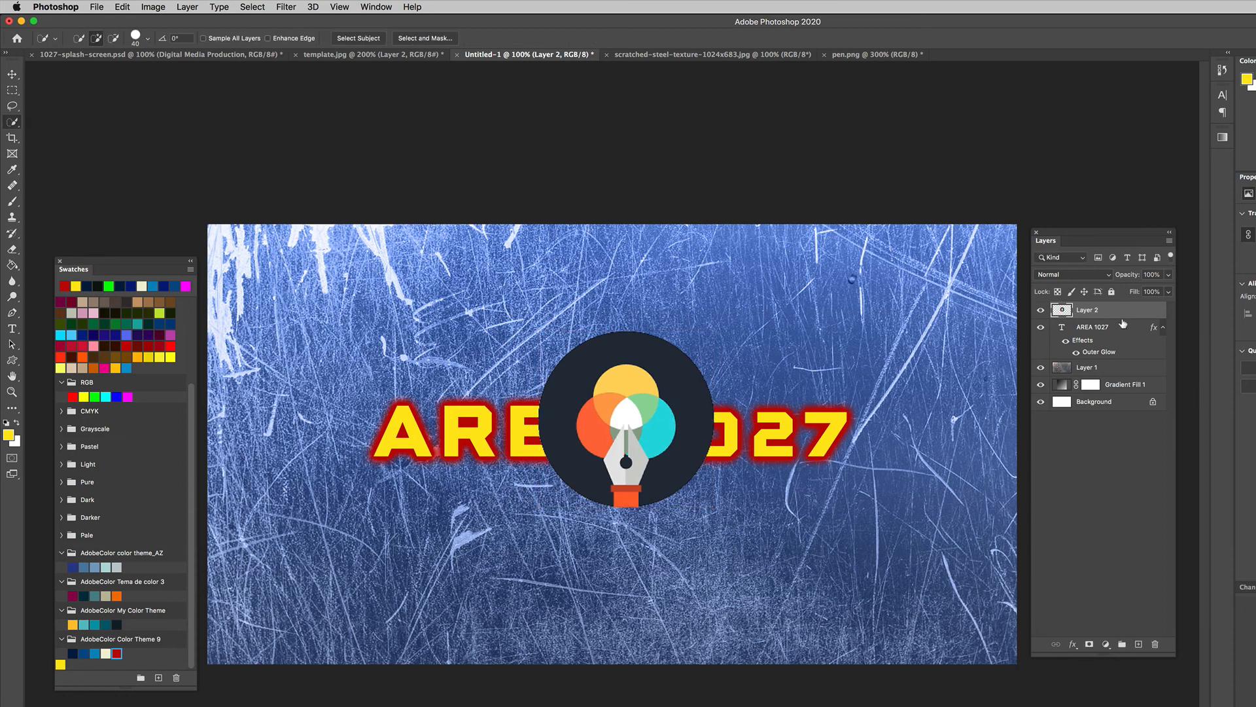
Step: Place the pen logo layer beneath the AREA 1027 text layer and shift the logo slightly down on the canvas
{"action": "left_click_drag", "start_coordinate": [1122, 317], "coordinate": [1121, 360]}
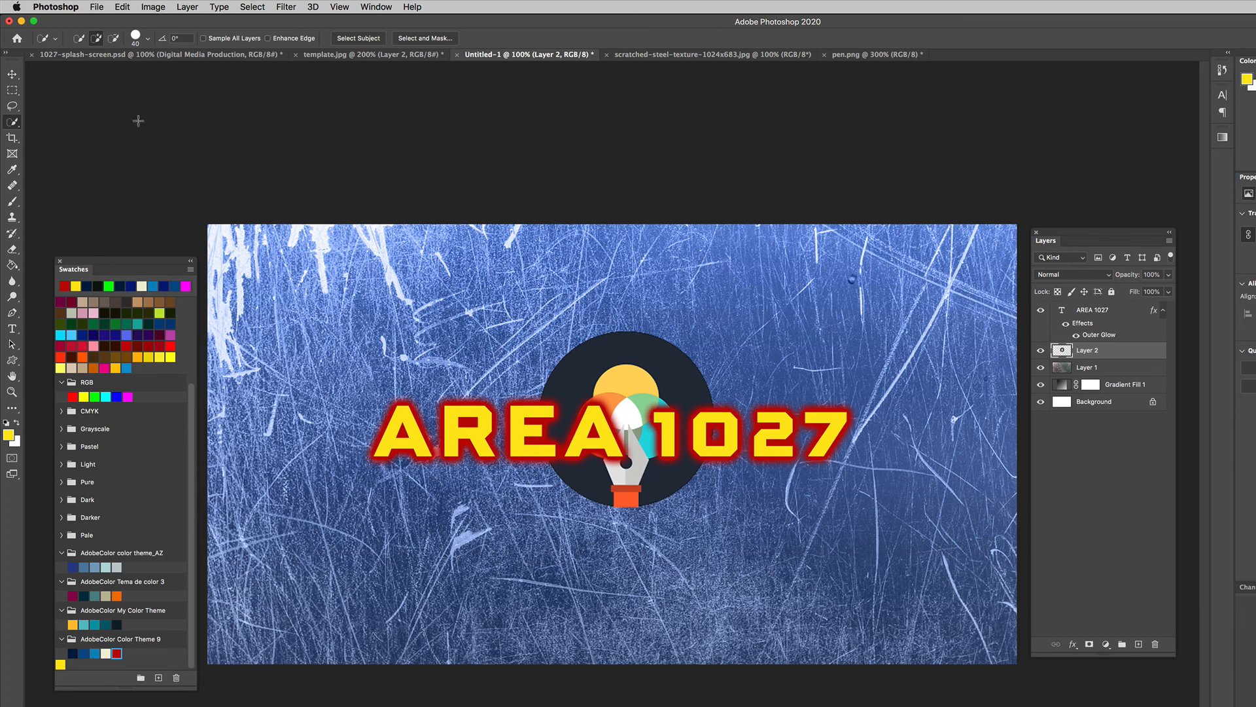
{"action": "left_click", "coordinate": [12, 74]}
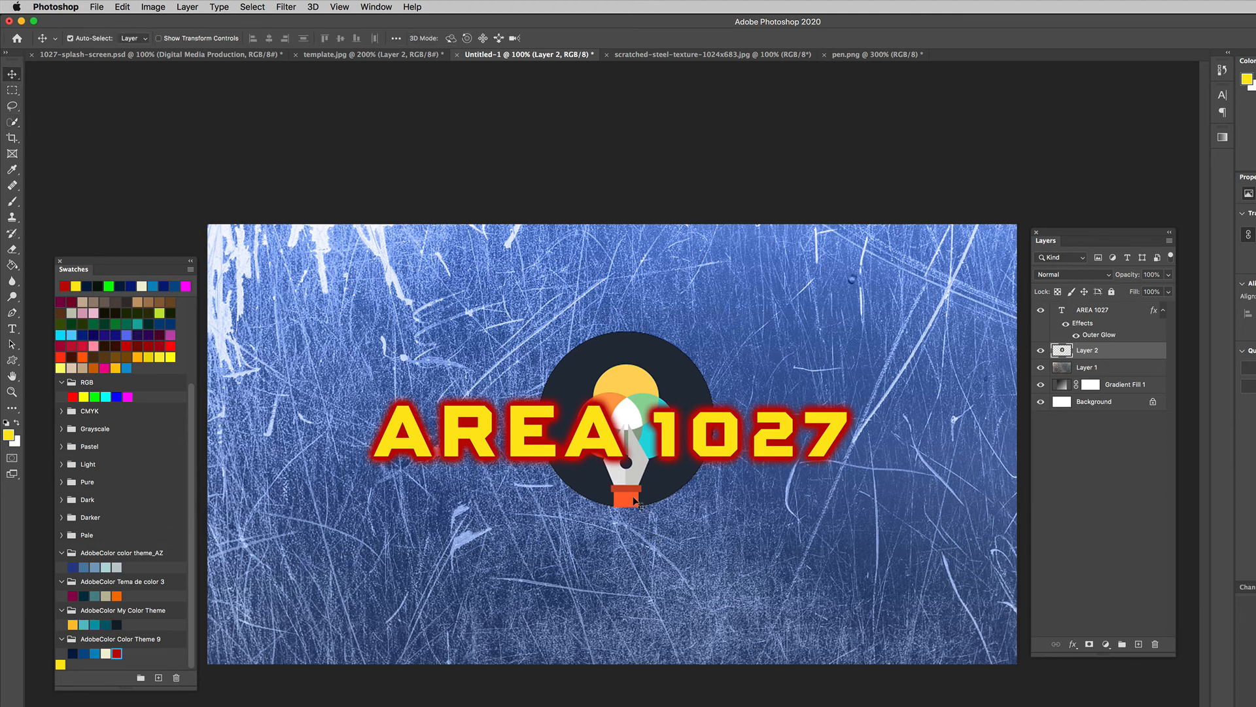
{"action": "left_click_drag", "start_coordinate": [635, 502], "coordinate": [643, 522]}
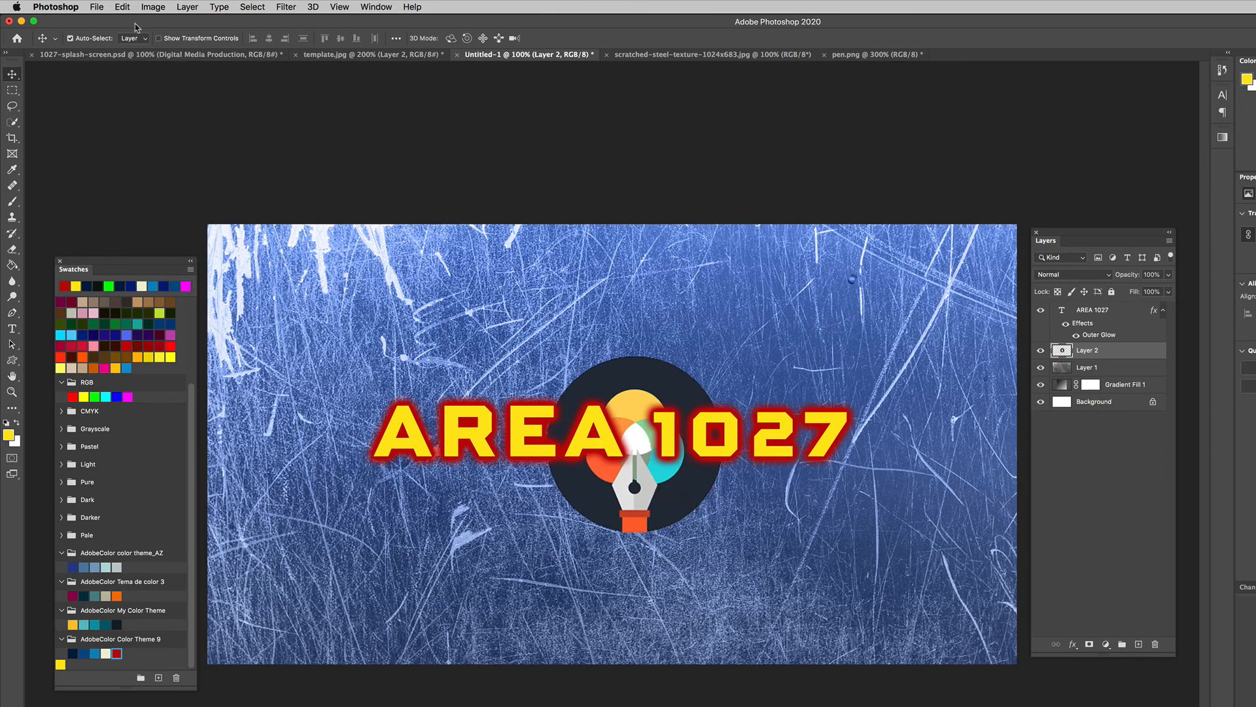
Step: Open the code.jpg image as a separate document
{"action": "left_click", "coordinate": [96, 8]}
{"action": "left_click", "coordinate": [114, 35]}
{"action": "double_click", "coordinate": [485, 120]}
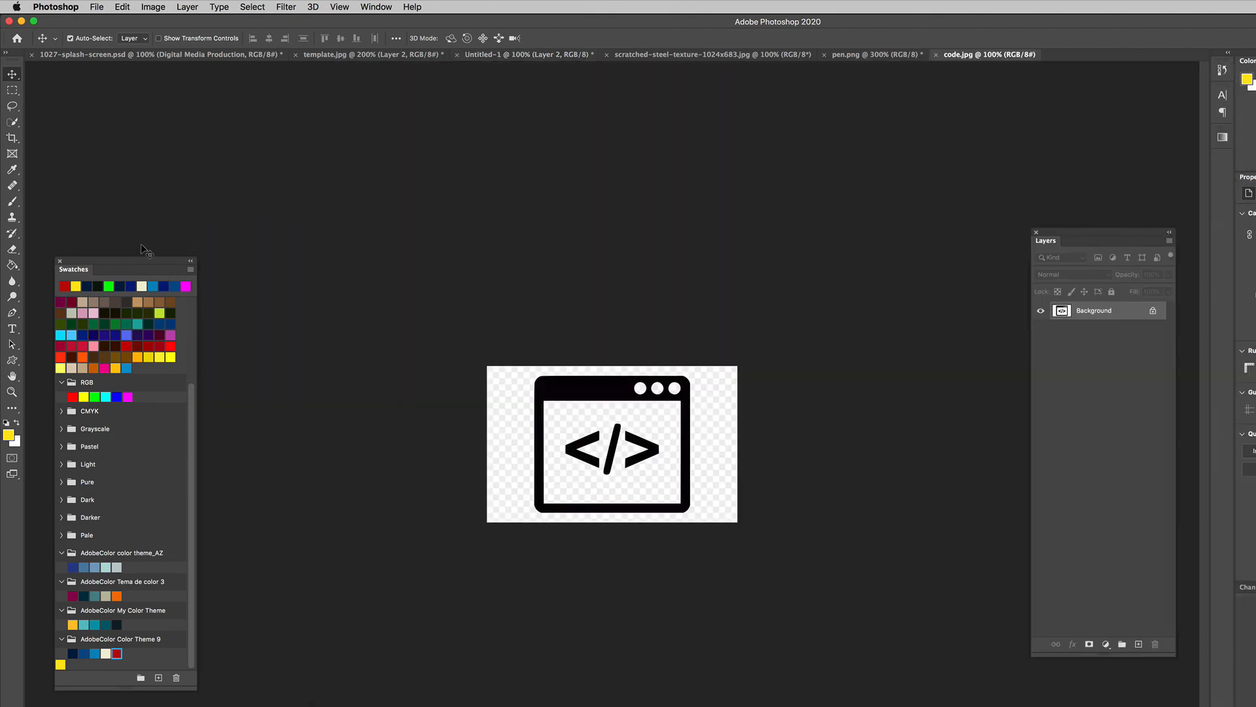
Step: Select the black code window icon with the Quick Selection tool and copy it into the Untitled-1 document
{"action": "left_click", "coordinate": [12, 122]}
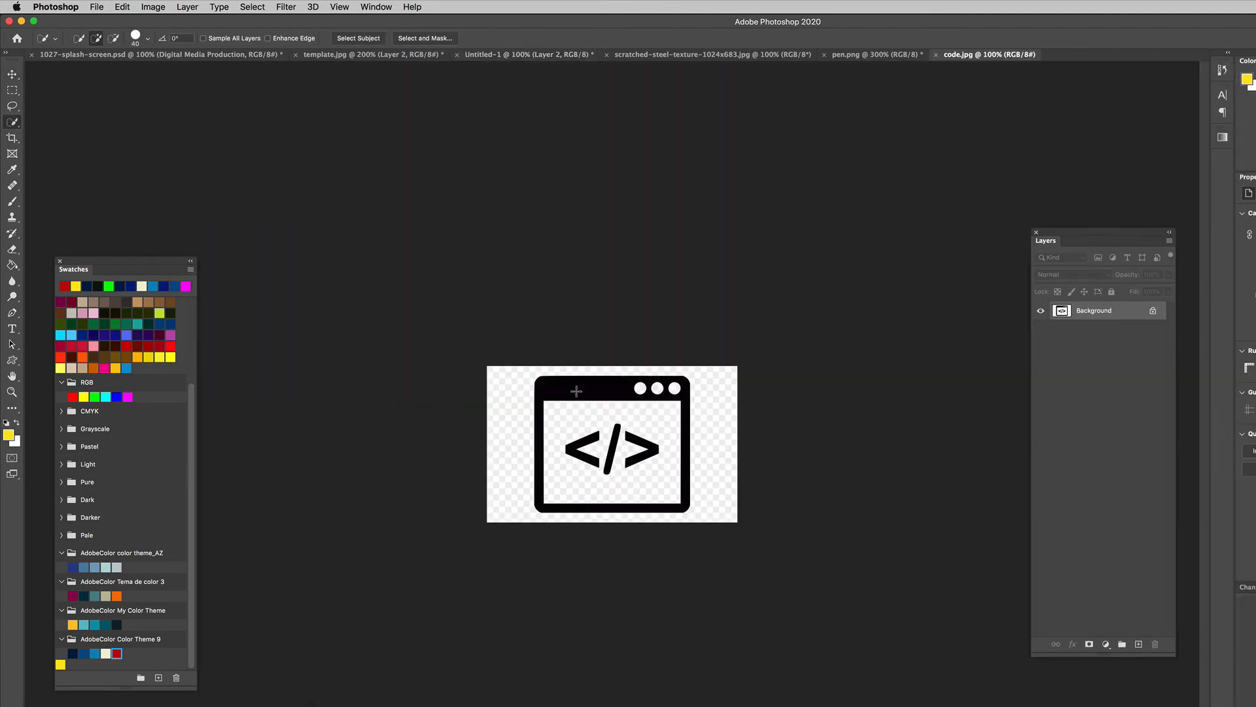
{"action": "left_click_drag", "start_coordinate": [577, 392], "coordinate": [567, 391]}
{"action": "left_click", "coordinate": [557, 58]}
{"action": "key", "text": "super+v"}
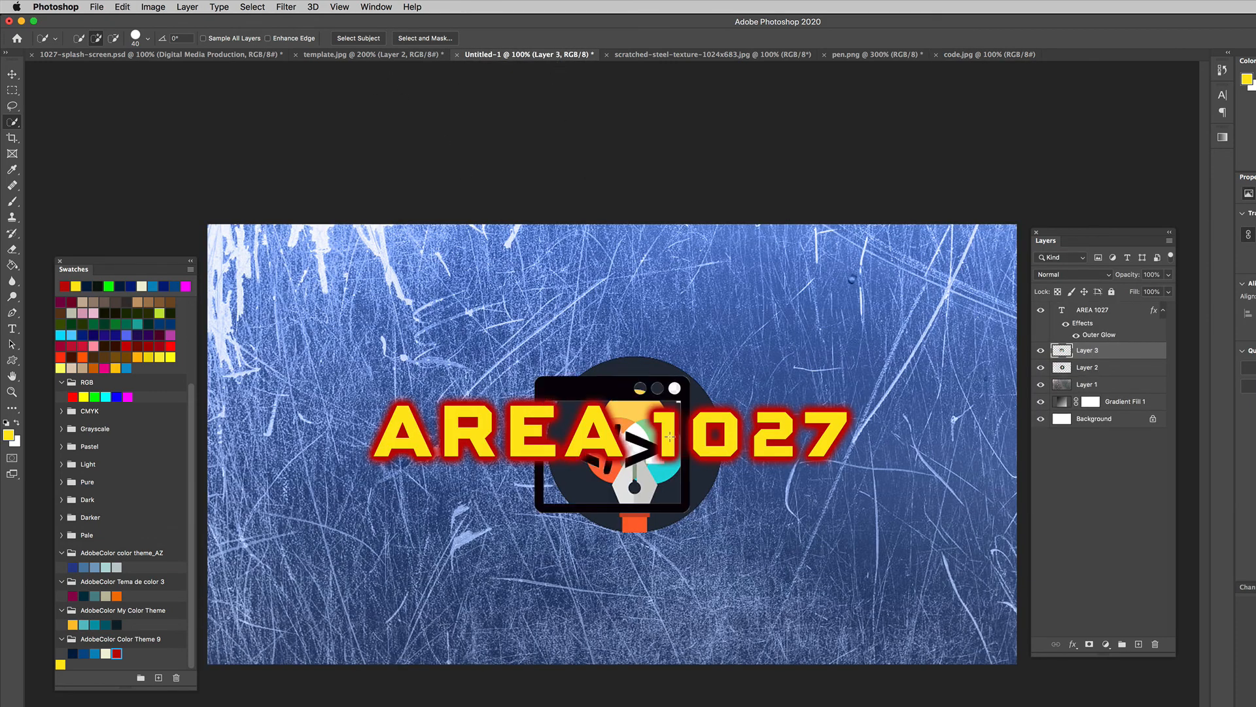
Step: Scale the pasted code icon down to about 77% and place it left of the AREA 1027 text
{"action": "key", "text": "super+t"}
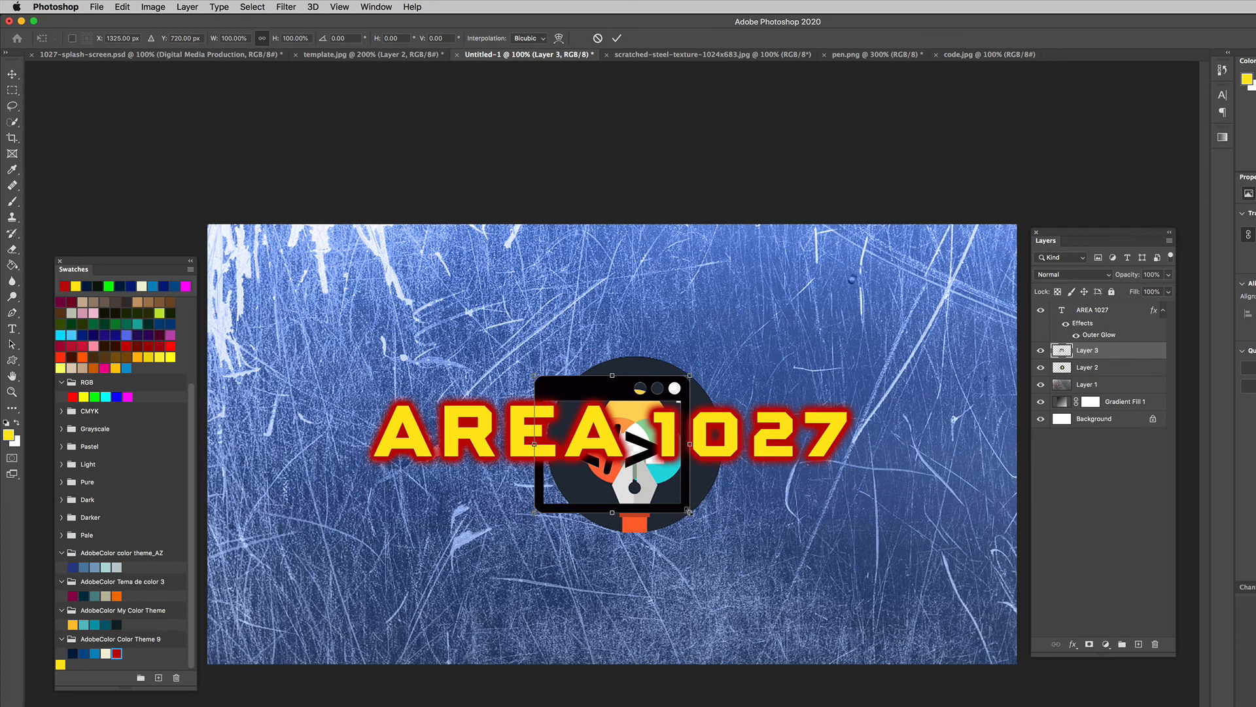
{"action": "left_click_drag", "start_coordinate": [690, 512], "coordinate": [666, 490]}
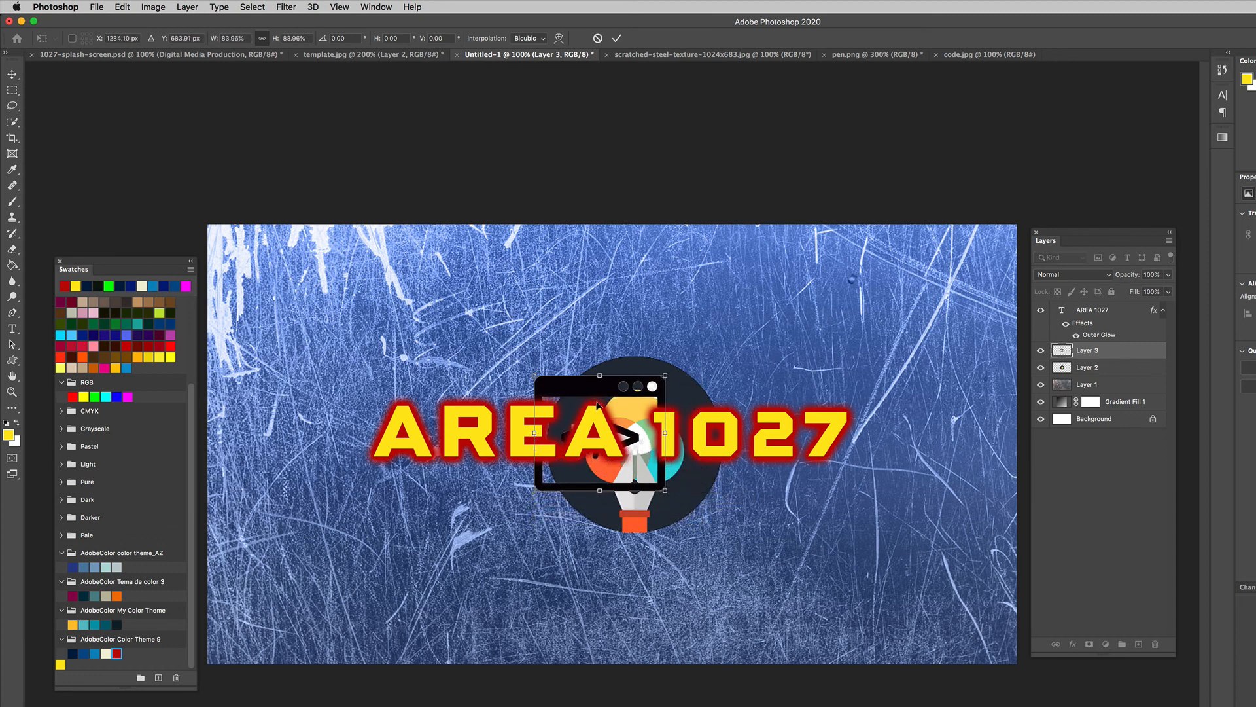
{"action": "left_click_drag", "start_coordinate": [591, 392], "coordinate": [280, 394]}
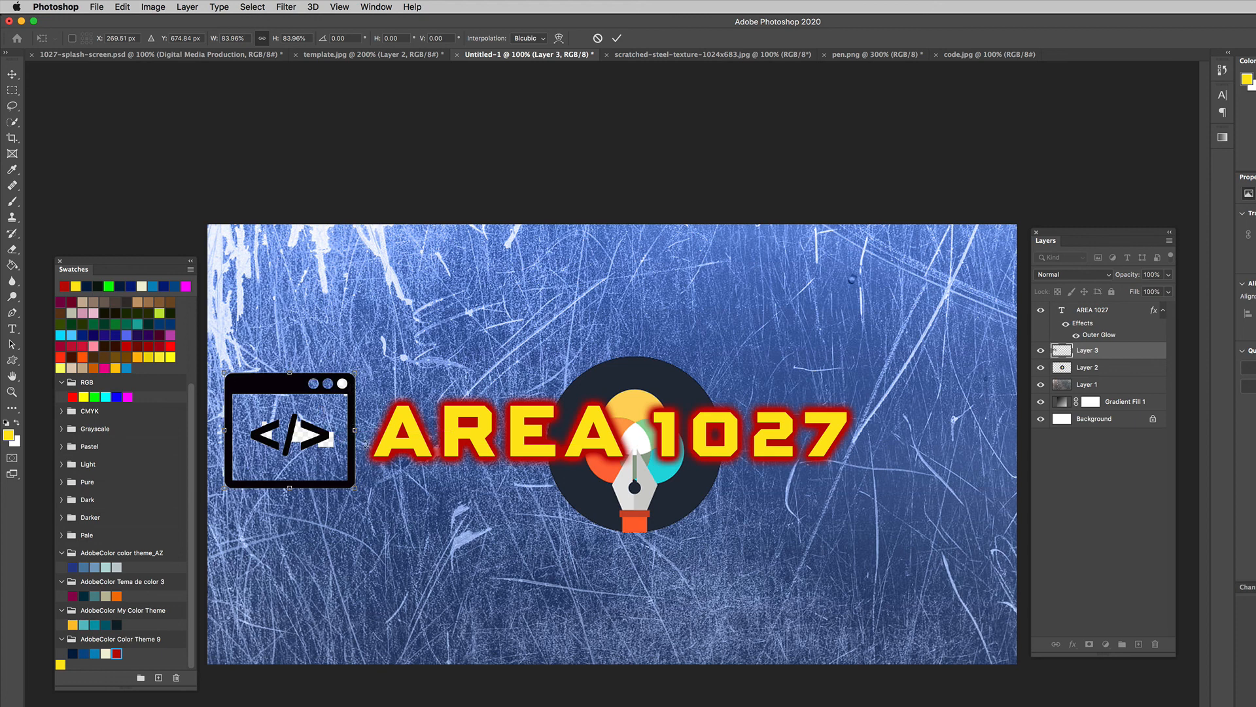
{"action": "left_click_drag", "start_coordinate": [354, 488], "coordinate": [343, 477]}
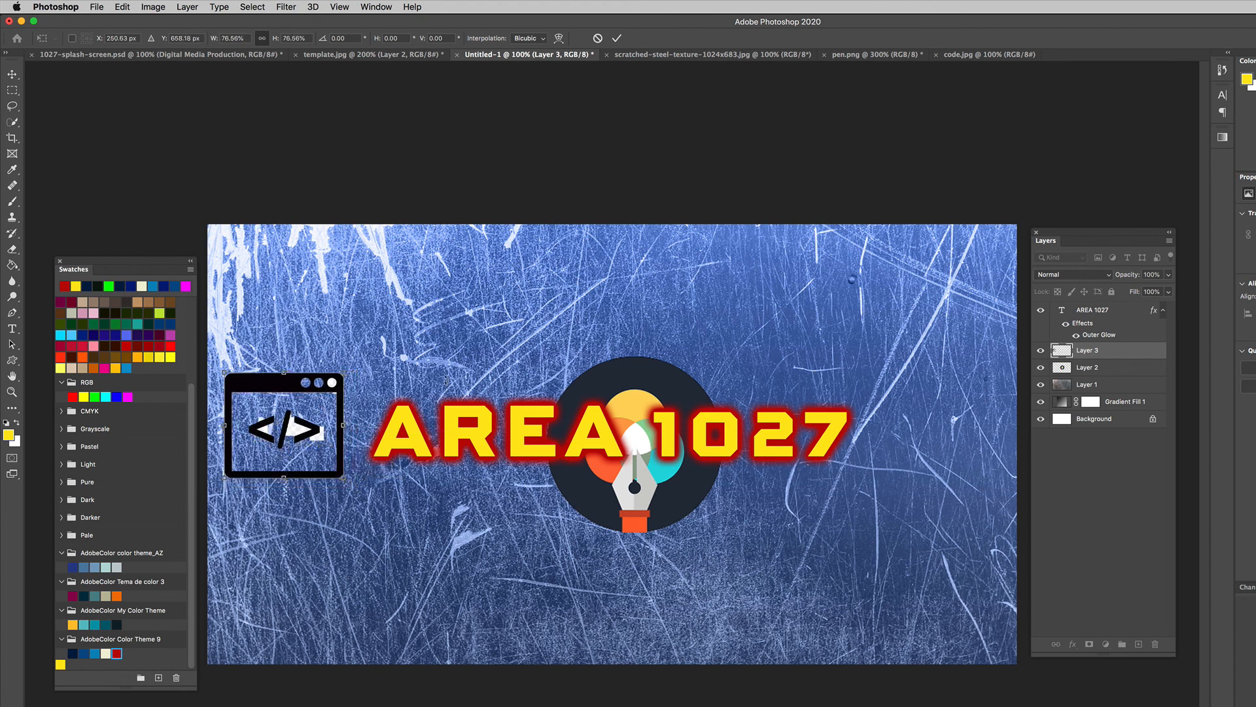
{"action": "left_click", "coordinate": [616, 38]}
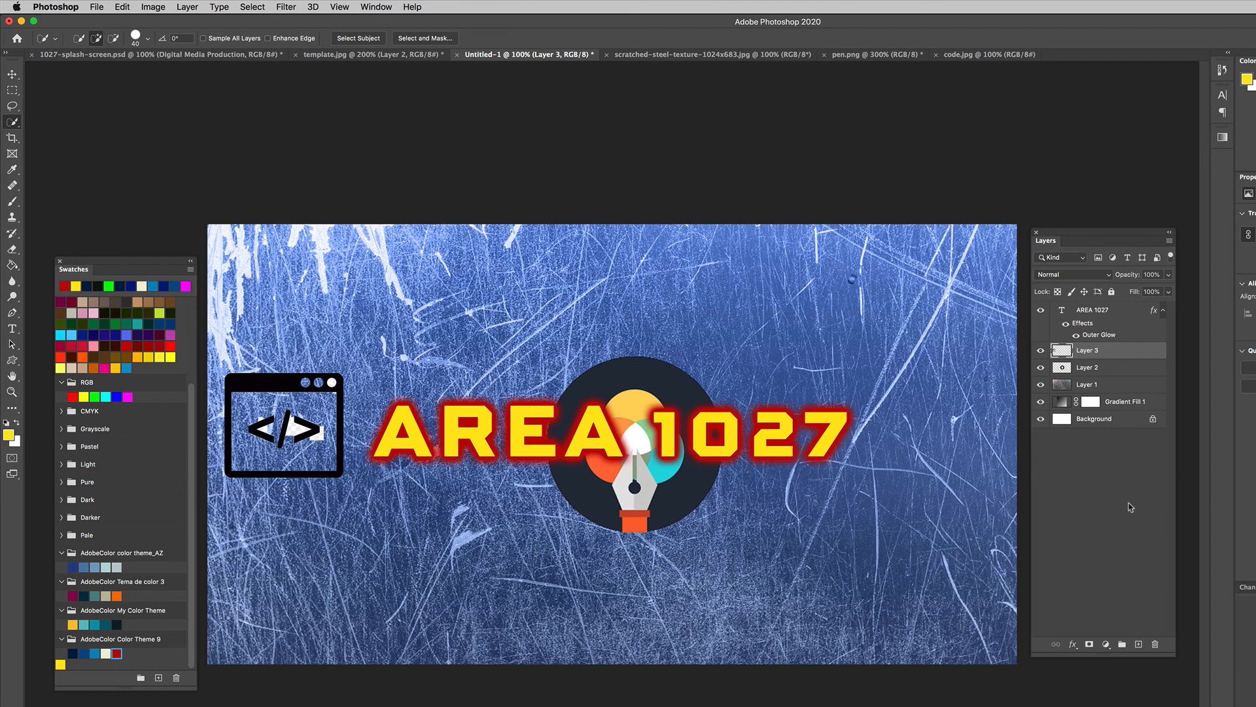
Step: Add a Color Overlay to the code icon's layer in the title's yellow, ffe813
{"action": "left_click", "coordinate": [1073, 644]}
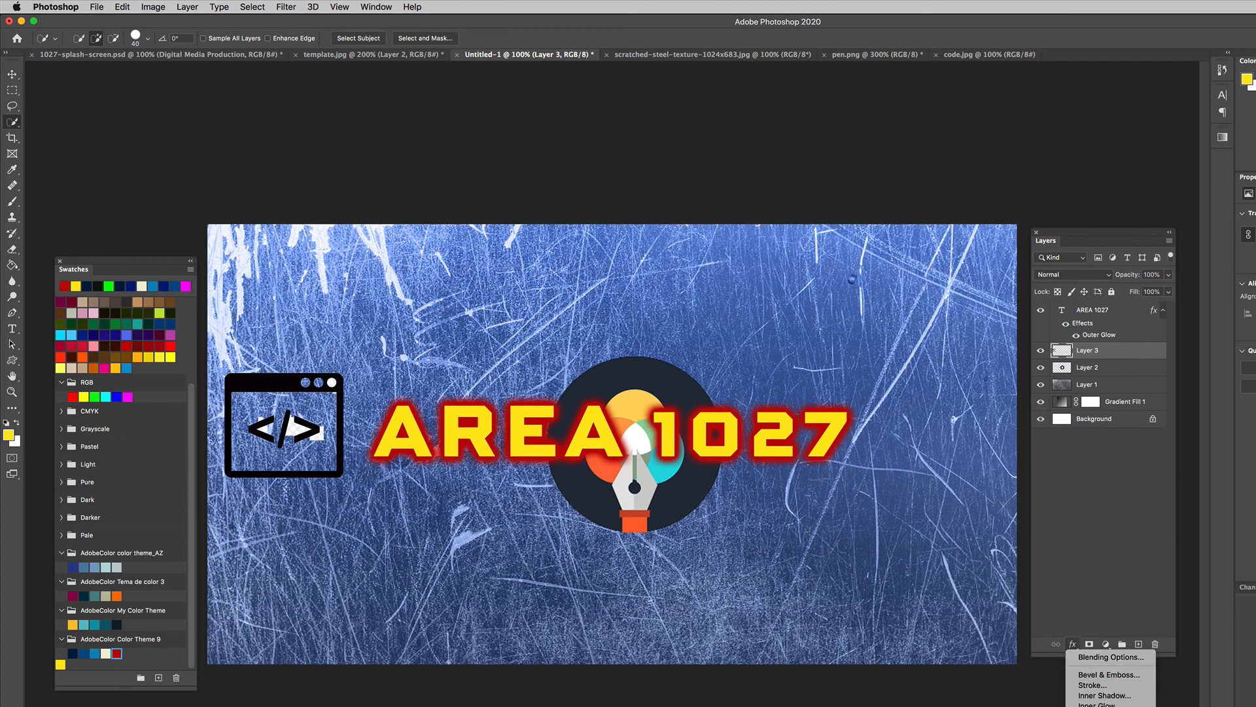
{"action": "left_click", "coordinate": [1106, 706]}
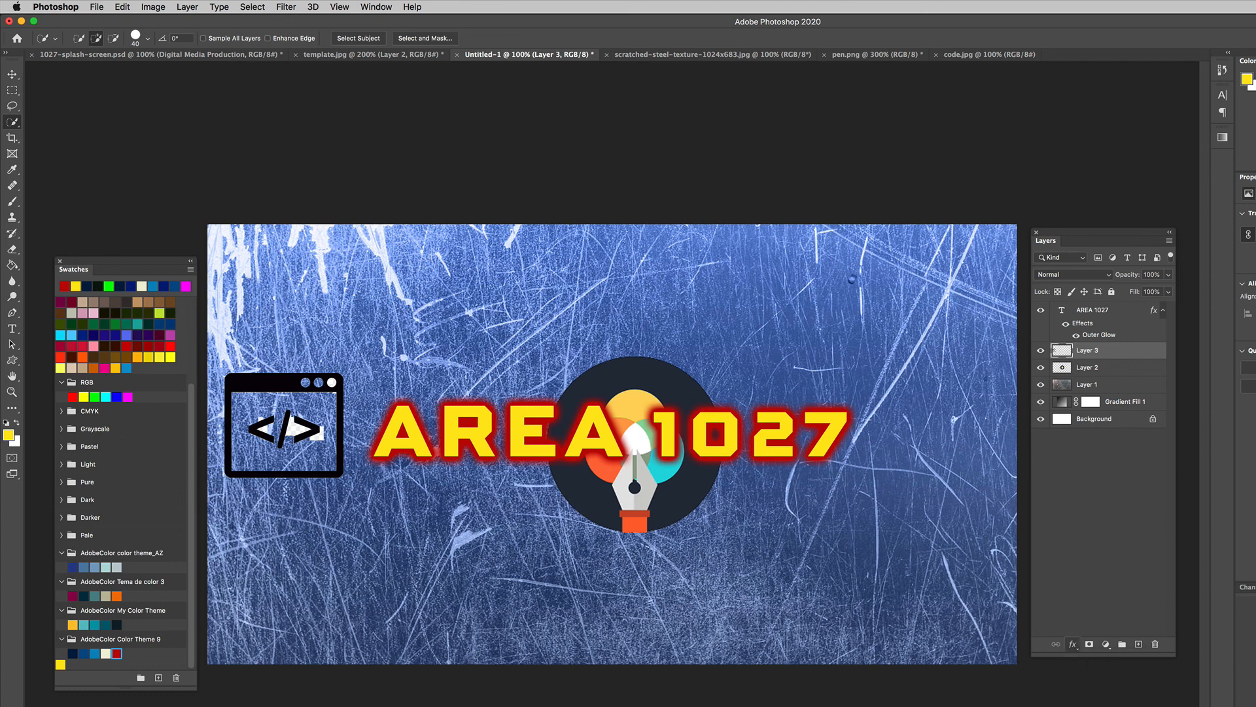
{"action": "left_click", "coordinate": [982, 532]}
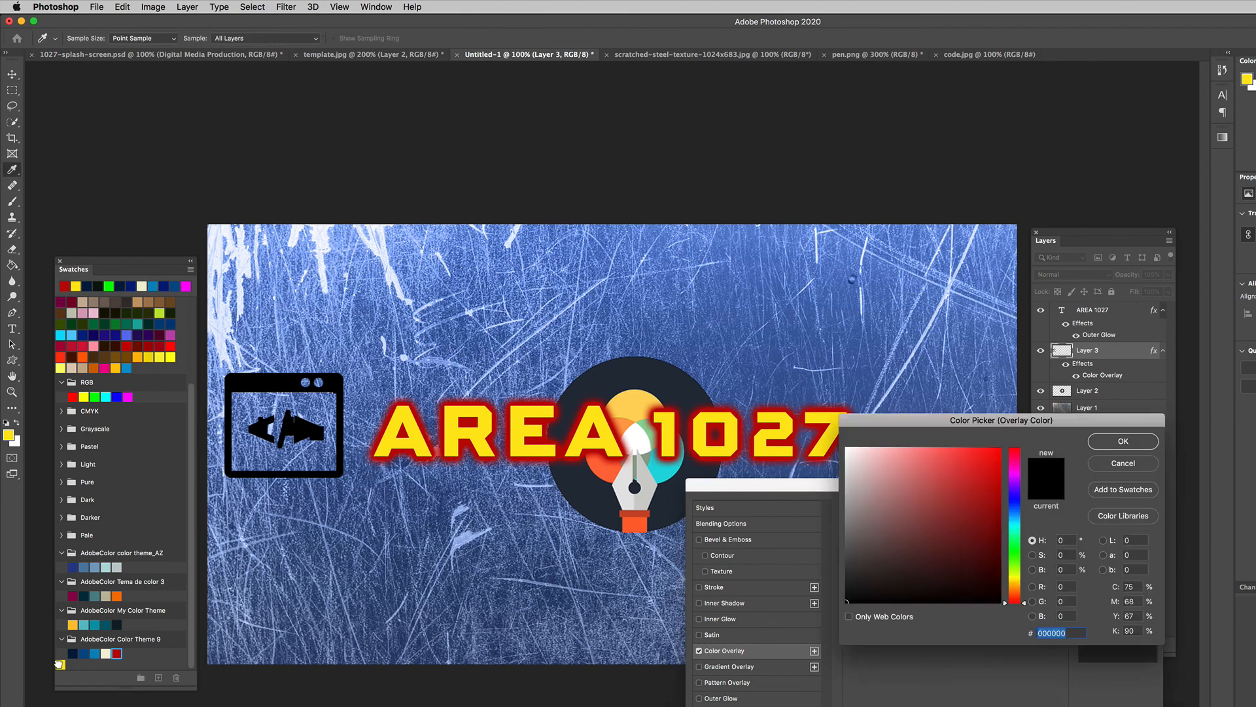
{"action": "left_click", "coordinate": [61, 662]}
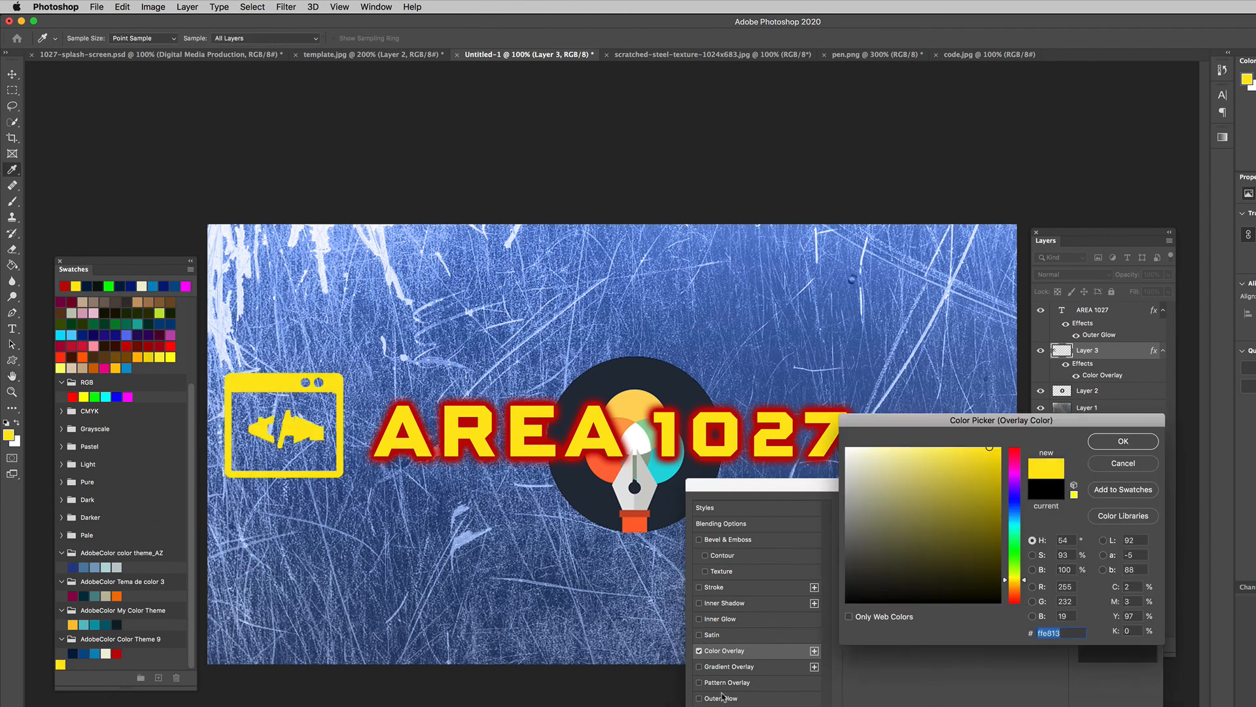
{"action": "left_click", "coordinate": [1123, 441]}
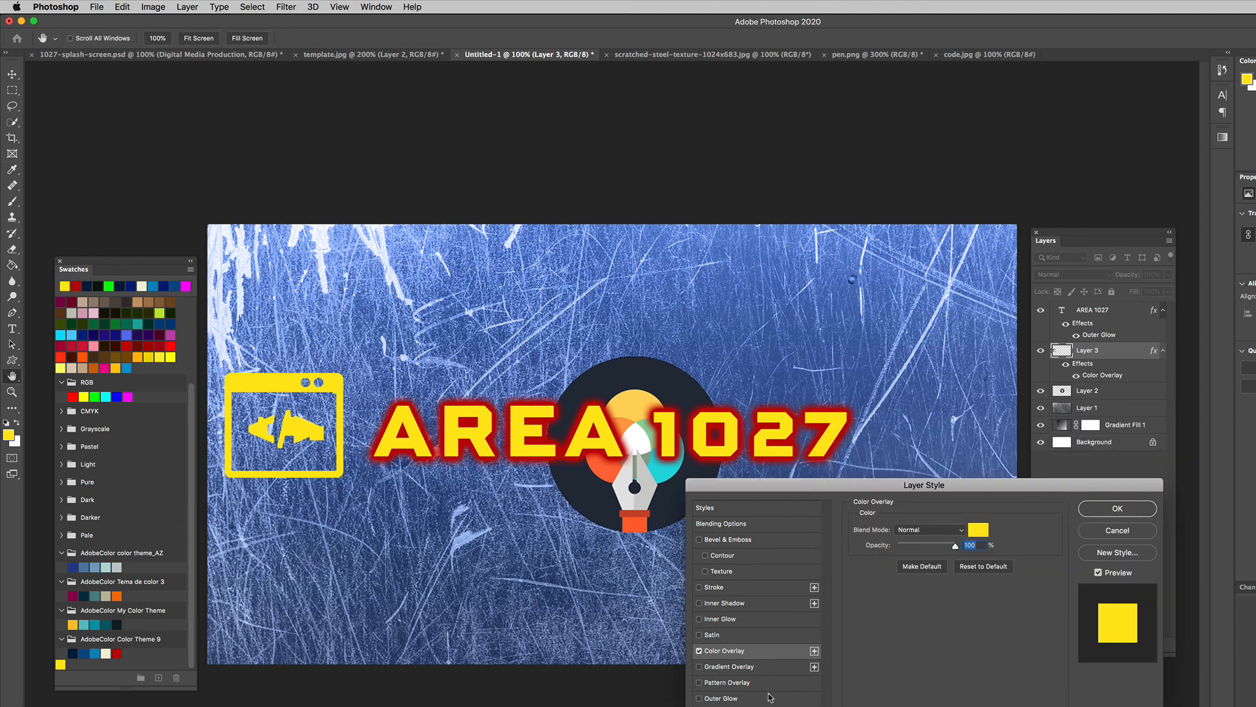
Step: Add a red Outer Glow to the code icon and apply the layer style
{"action": "left_click", "coordinate": [734, 699]}
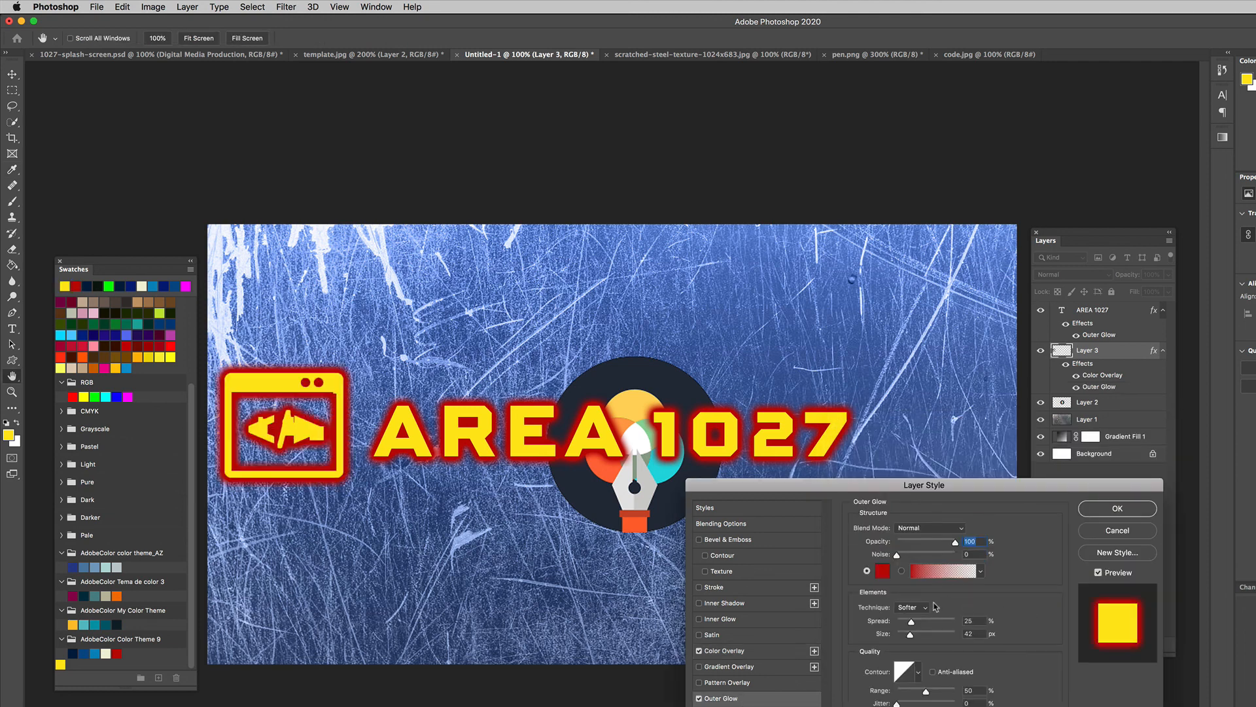
{"action": "left_click", "coordinate": [1117, 509]}
{"action": "key", "text": "w"}
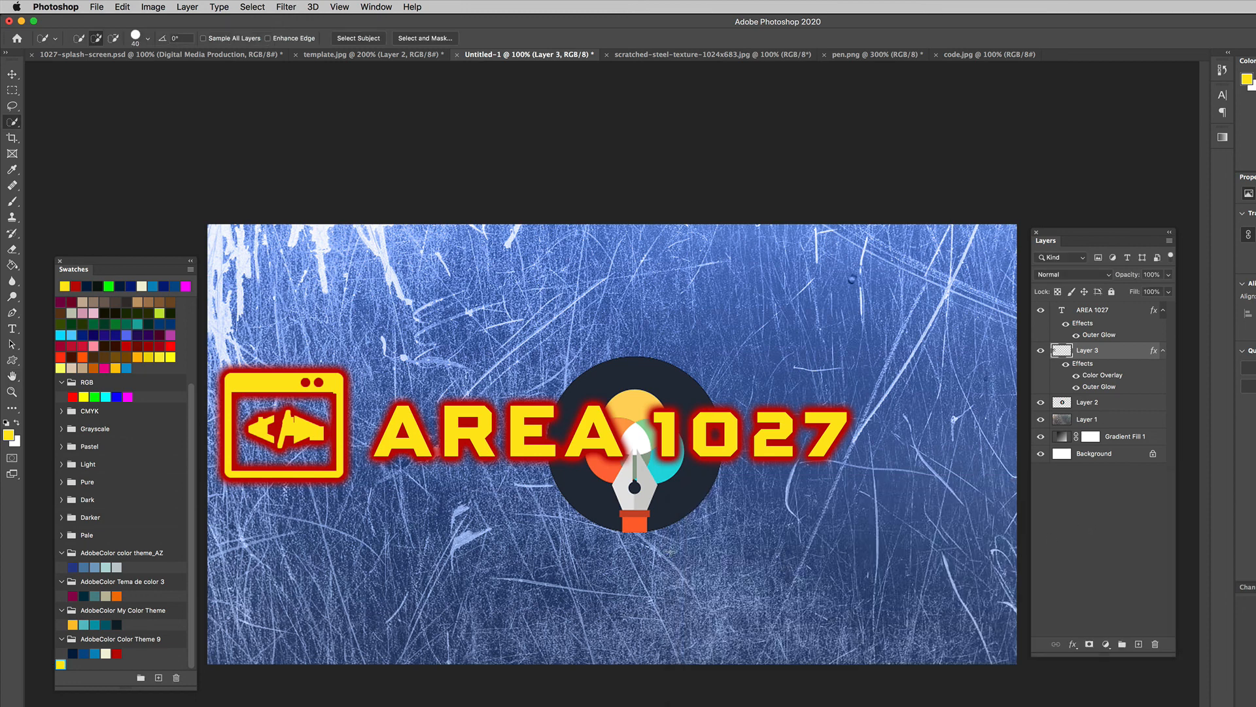
Step: Duplicate the glowing code icon and place the copy right of the AREA 1027 text, level with the original
{"action": "left_click", "coordinate": [11, 74]}
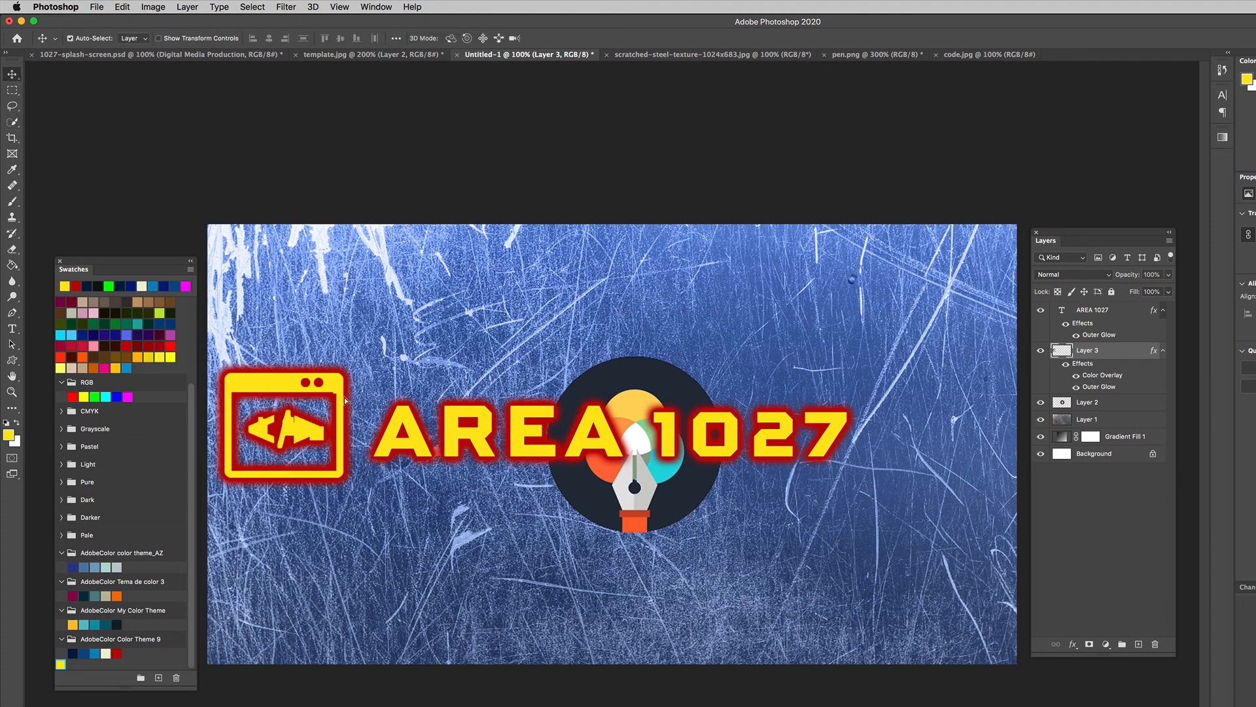
{"action": "left_click_drag", "start_coordinate": [264, 372], "coordinate": [911, 395]}
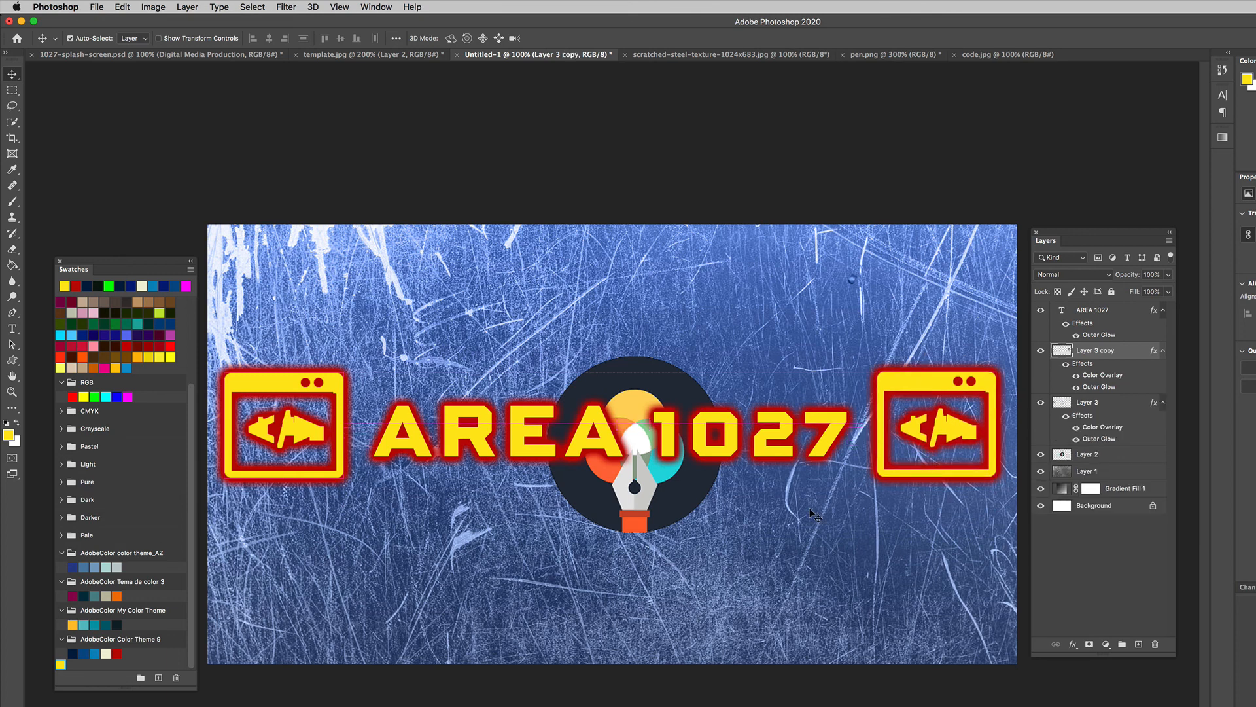